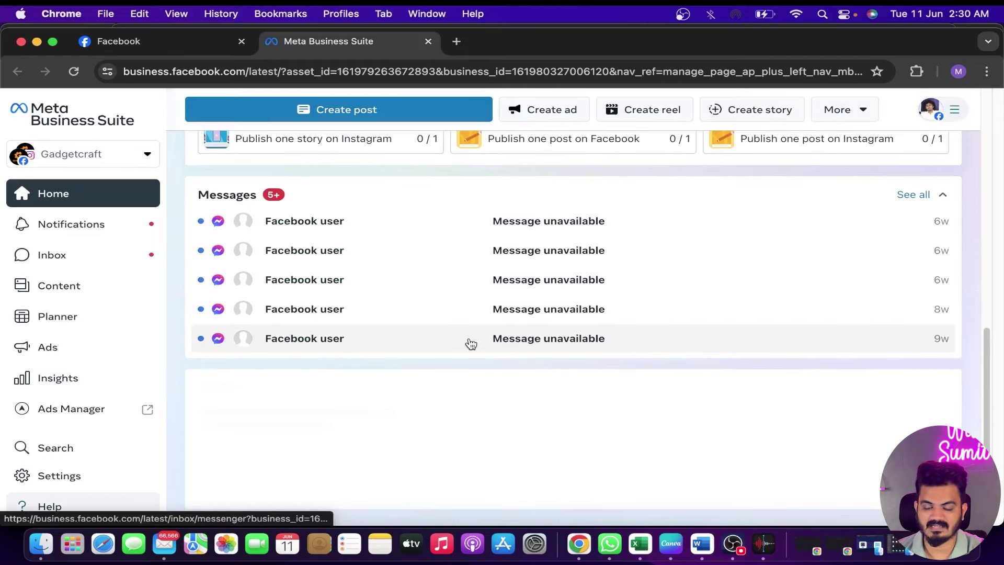
scroll(465, 343, up, 6)
scroll(471, 327, down, 15)
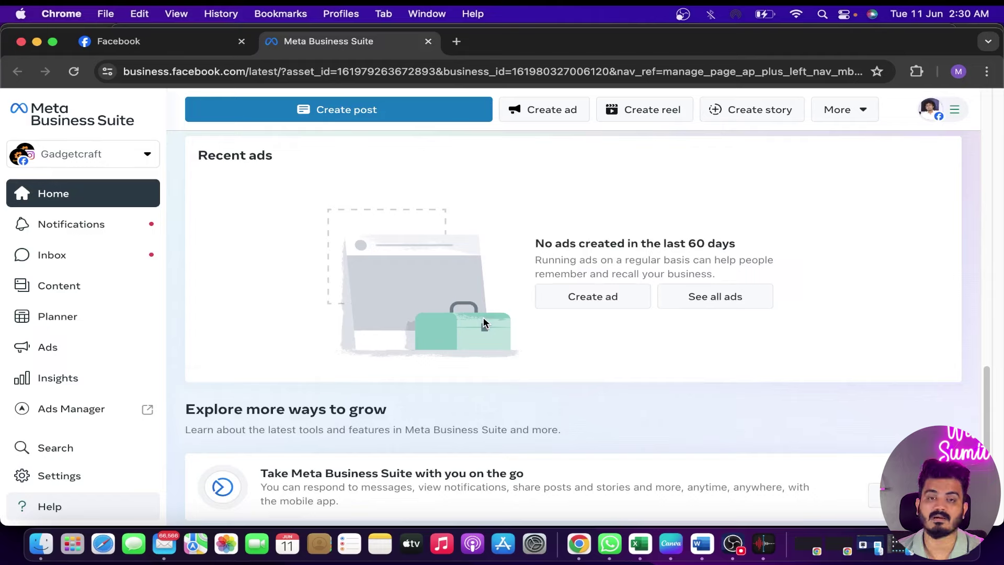
scroll(484, 325, up, 8)
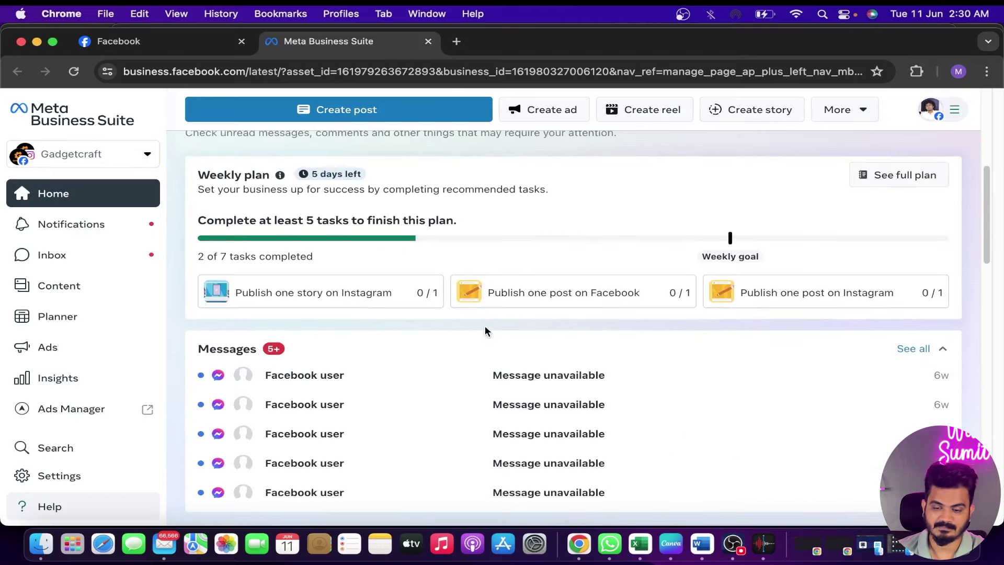
scroll(485, 329, up, 6)
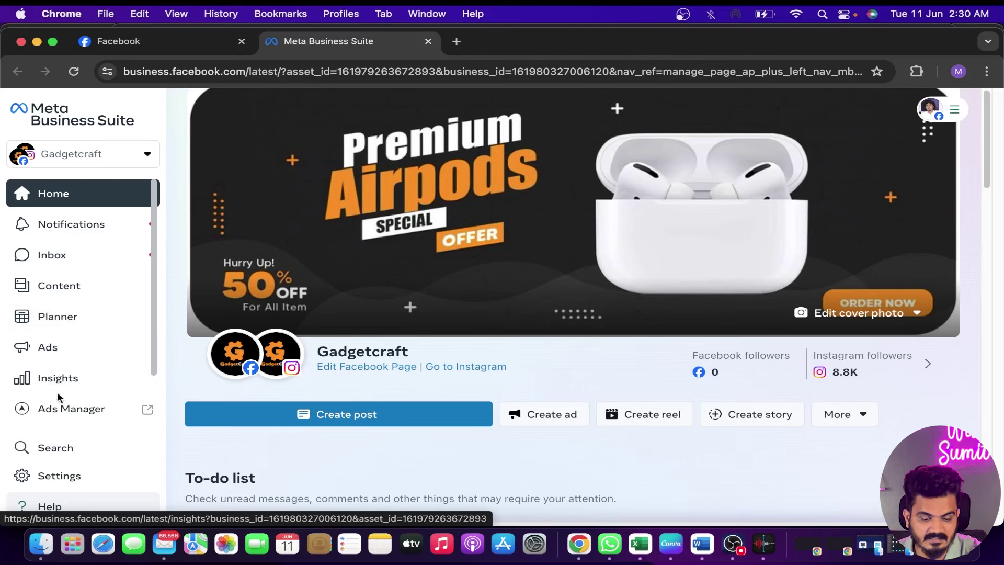
Open Ads Manager for the Gadgetcraft business from the full list of Meta Business Suite tools.
scroll(61, 387, down, 3)
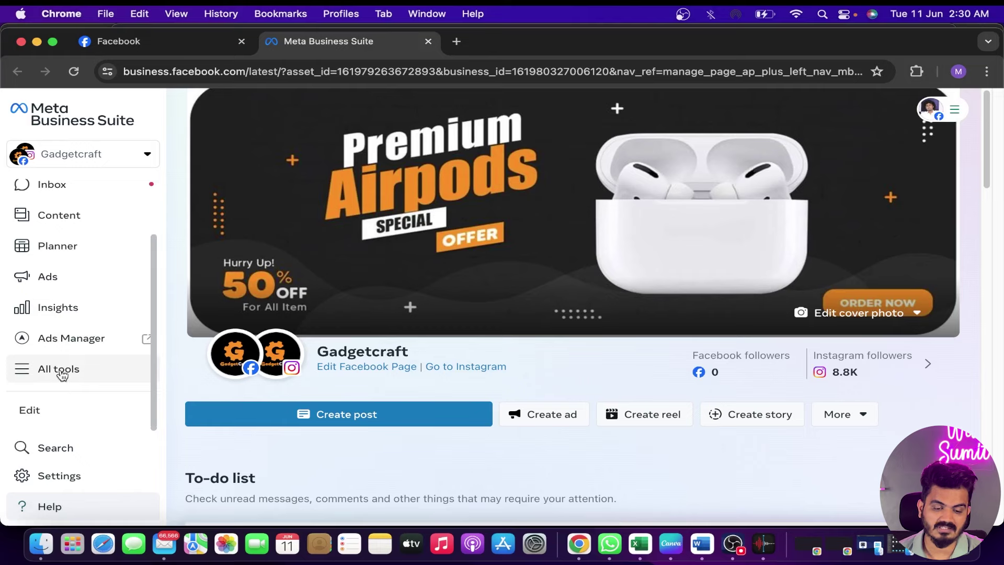
click(62, 374)
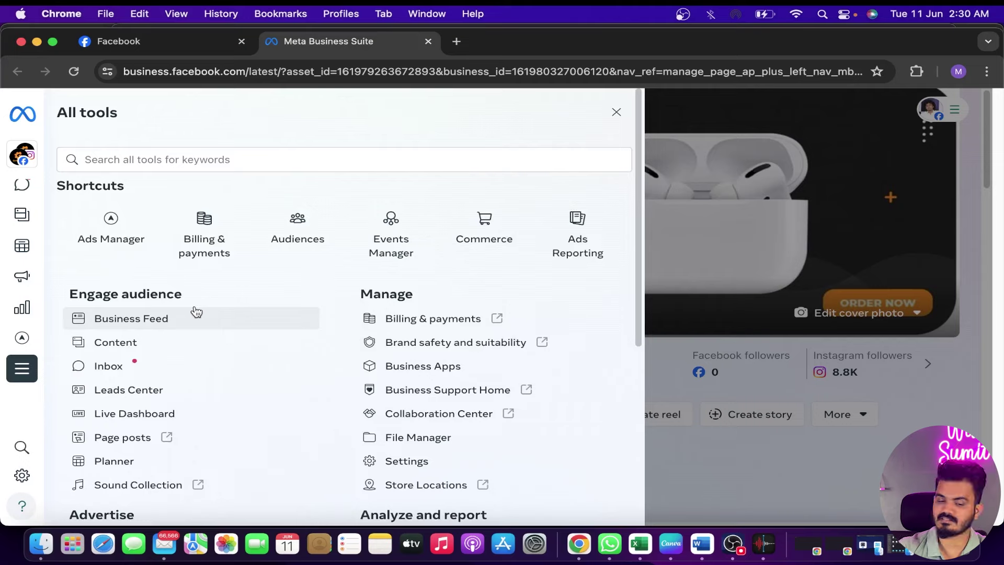
scroll(196, 312, down, 6)
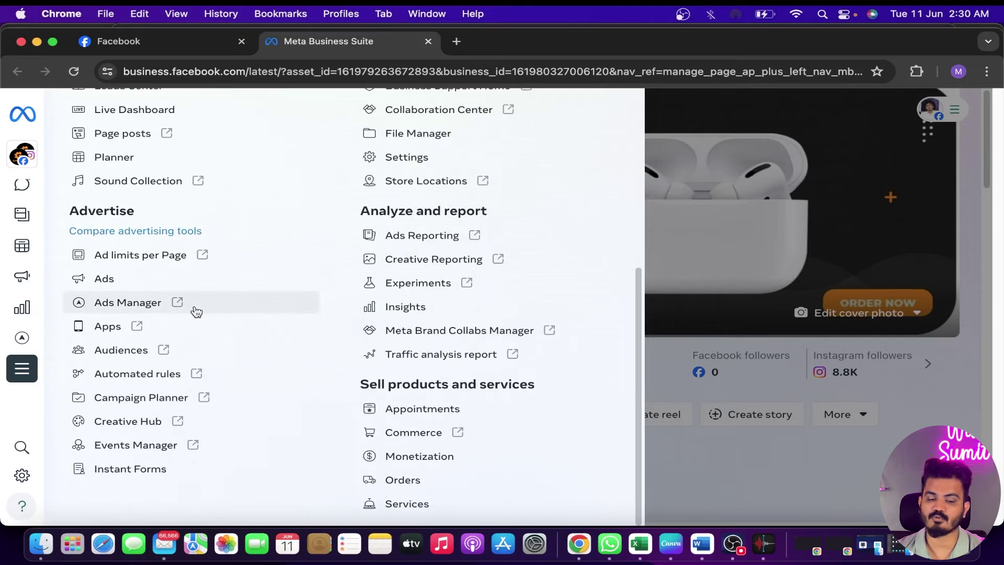
scroll(196, 312, up, 2)
scroll(194, 313, up, 5)
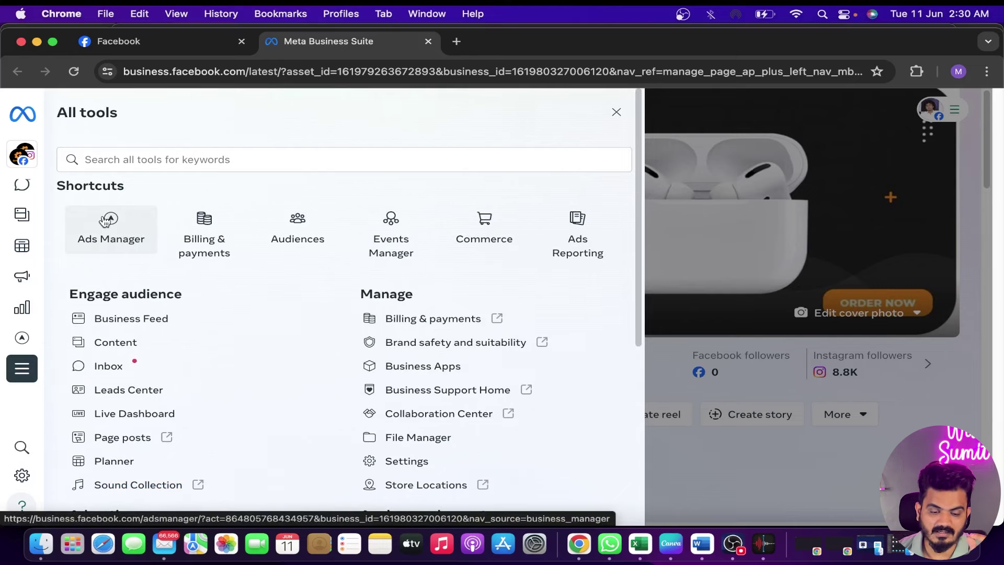
click(105, 221)
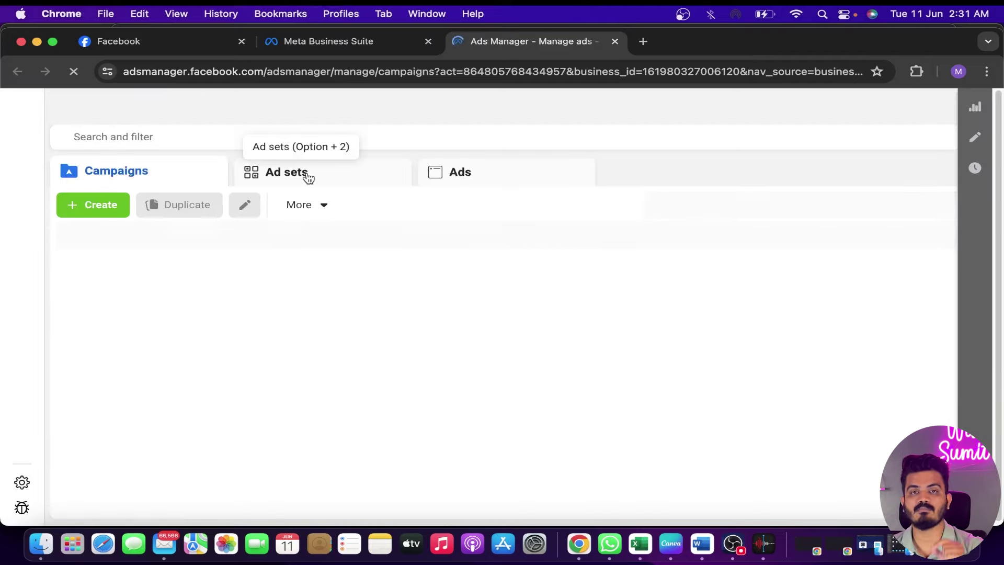
click(302, 47)
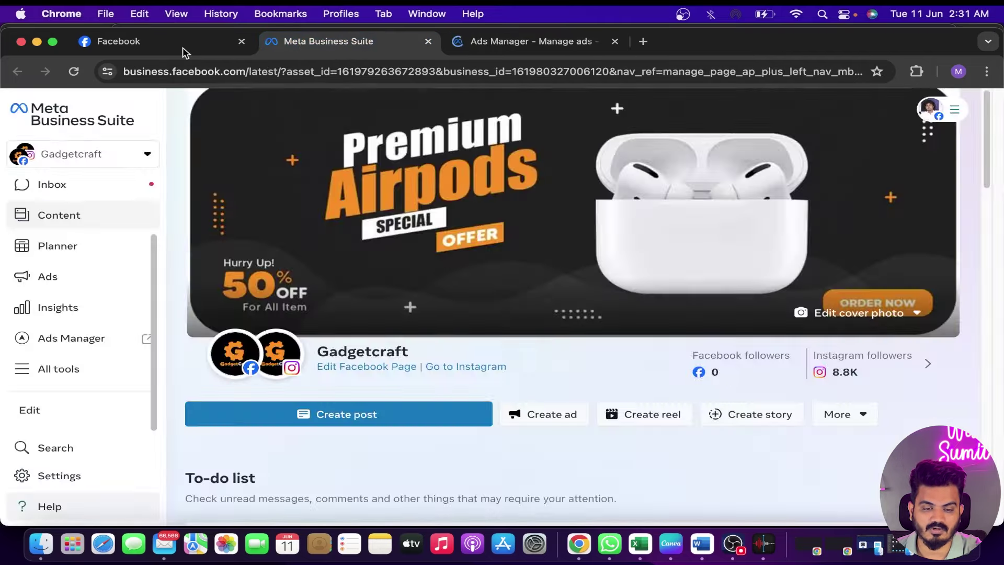
click(184, 48)
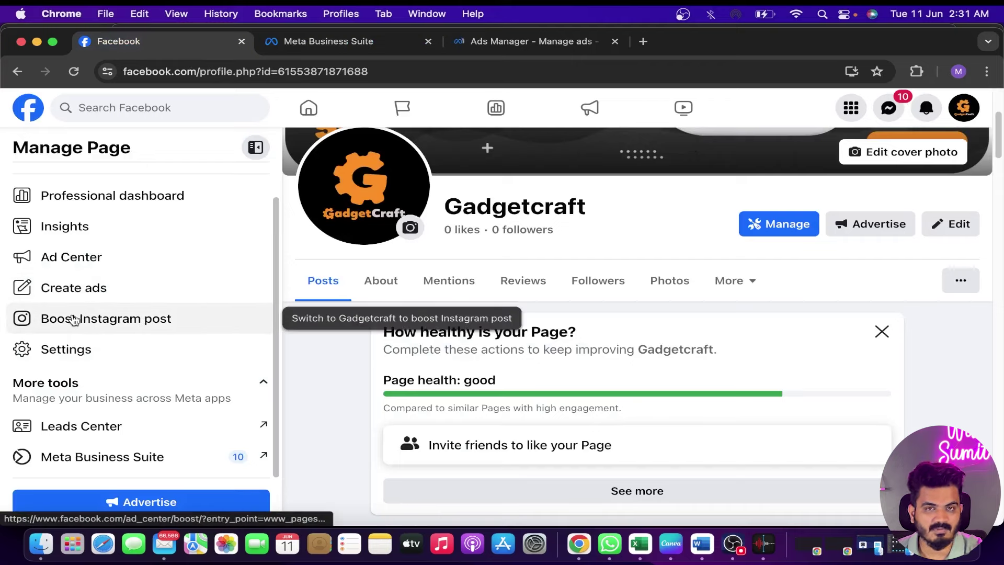
click(504, 42)
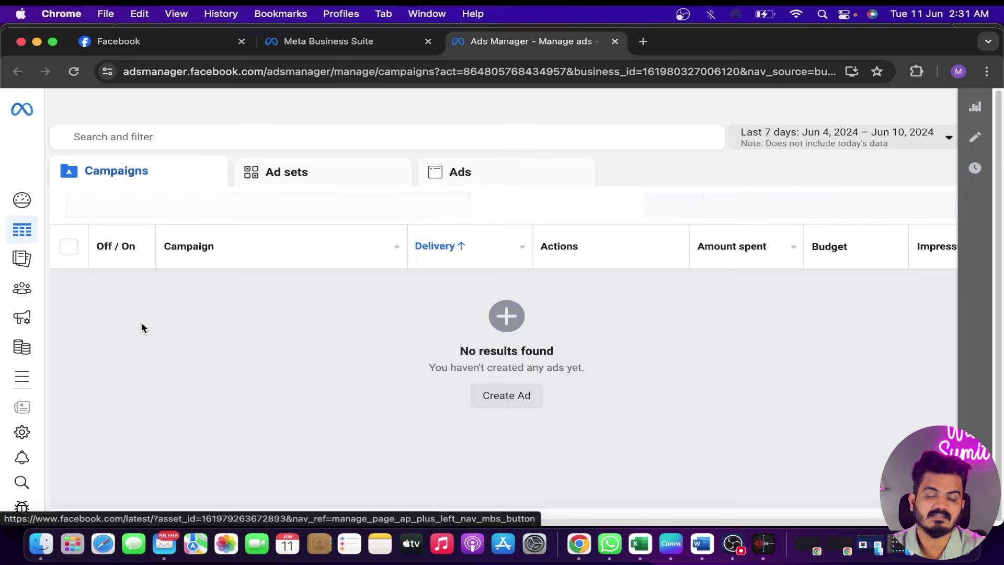
click(155, 47)
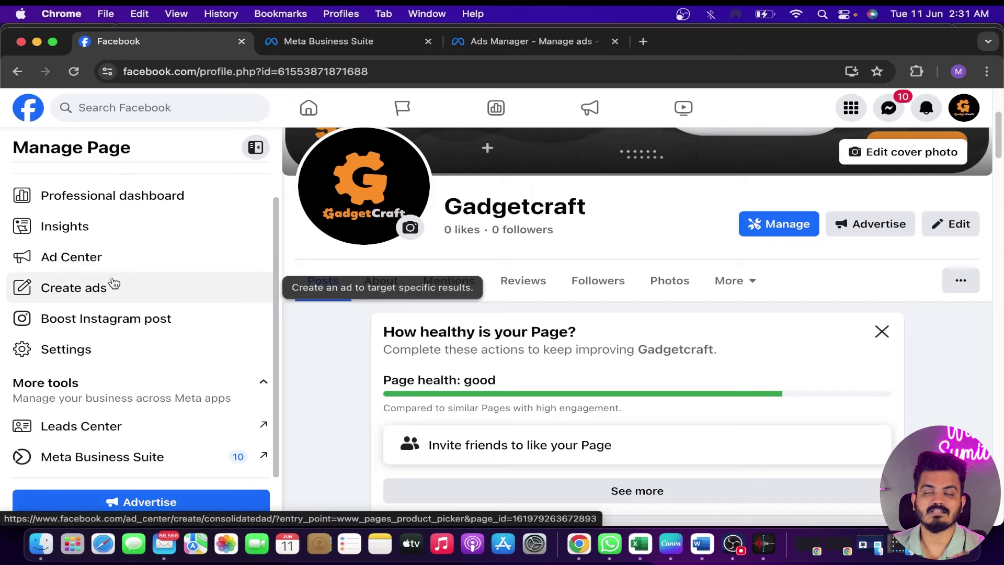
Return to Ads Manager and dismiss the notice about ads having stopped running.
click(480, 45)
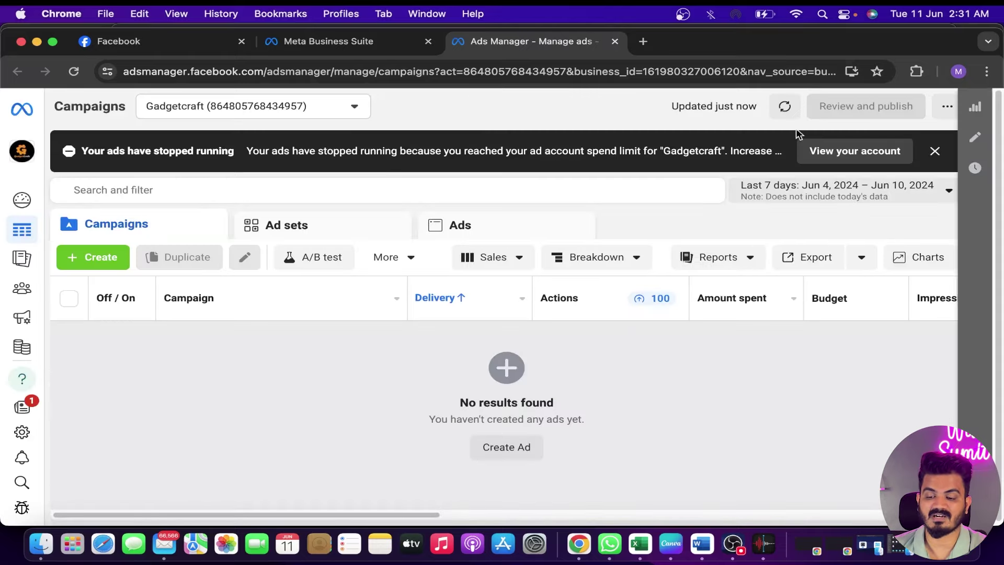
click(934, 151)
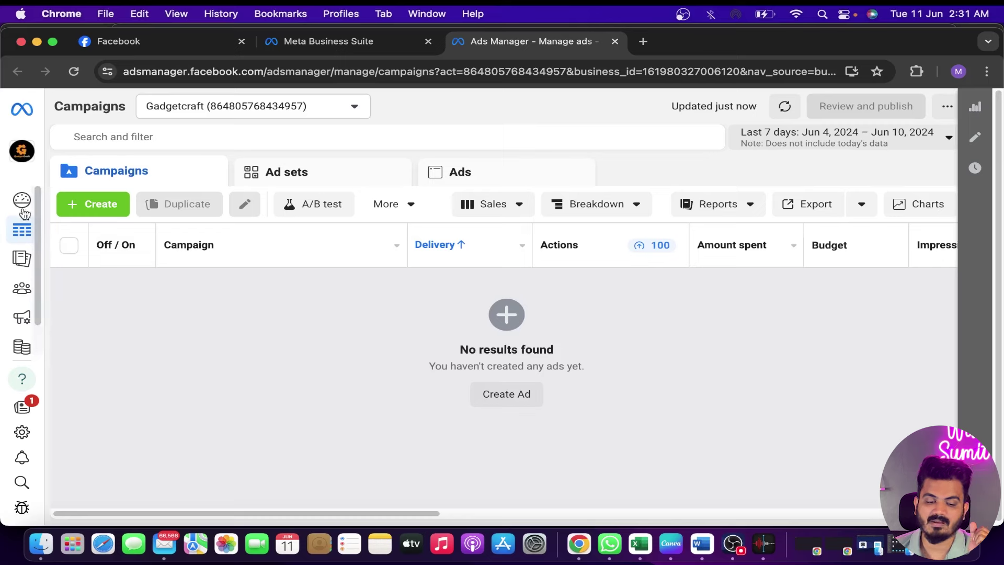
Open the payment methods under Billing & payments and review the options for the business portfolio and the Gadgetcraft ad account.
mouse_move(23, 210)
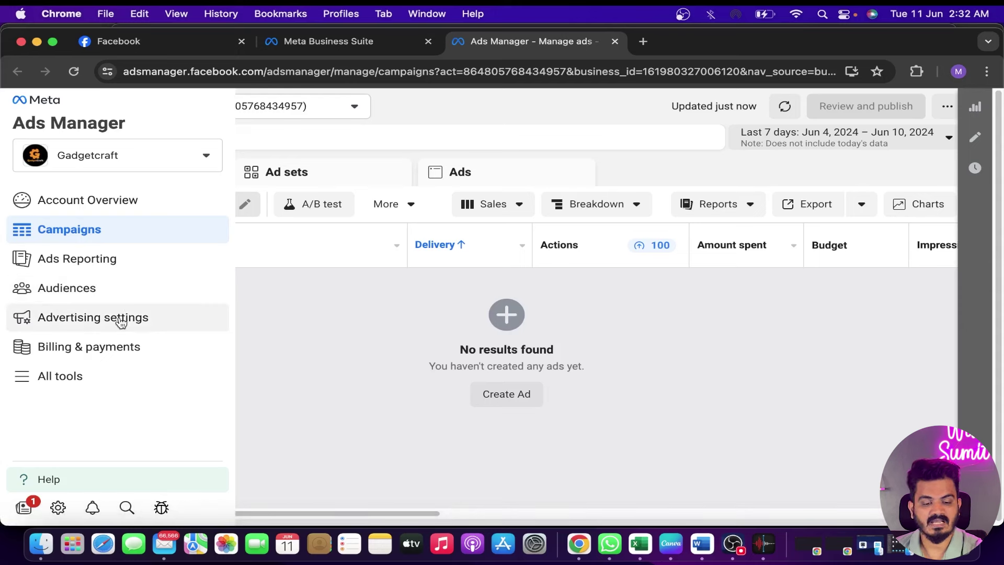
click(117, 354)
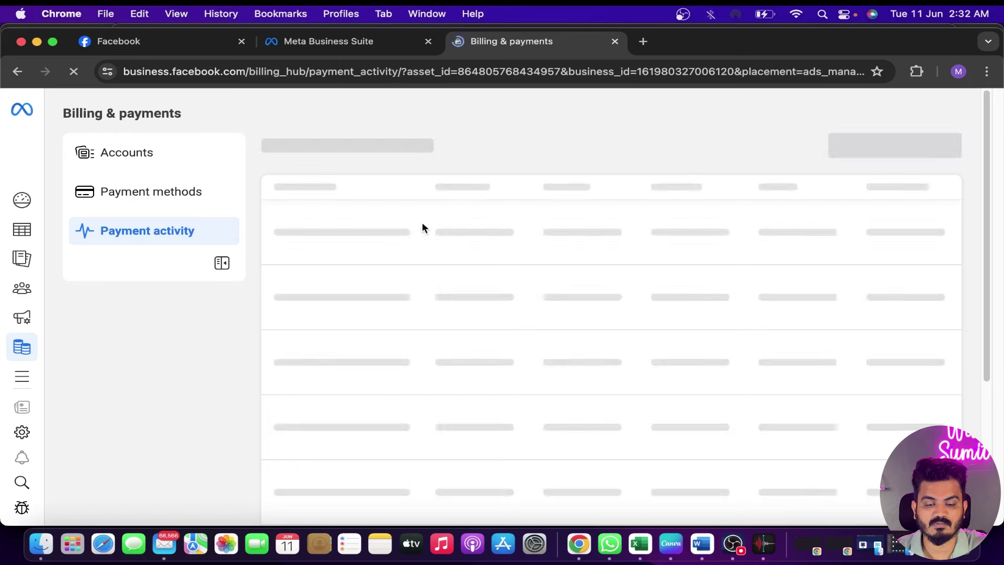
click(149, 202)
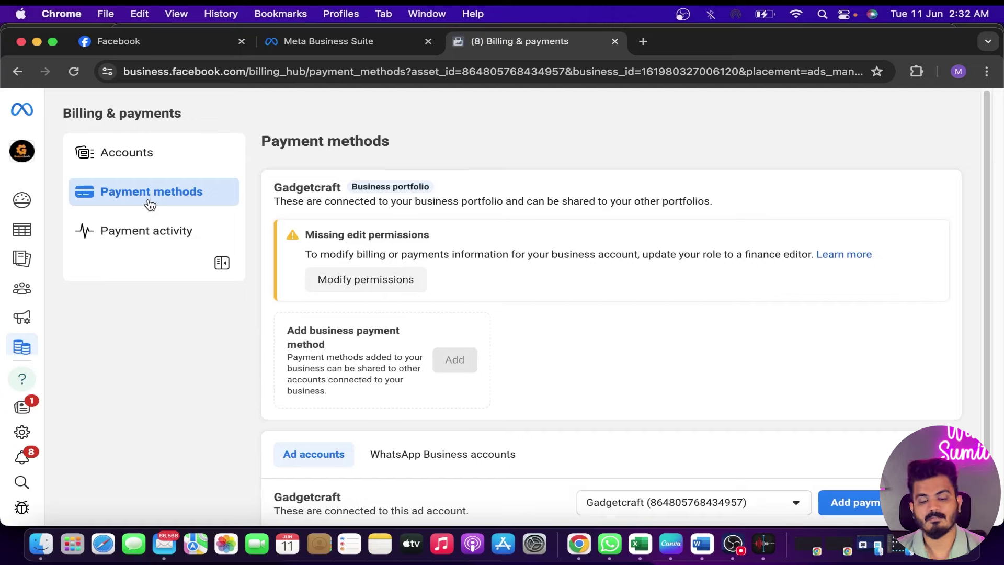
scroll(600, 340, down, 1)
scroll(600, 341, down, 1)
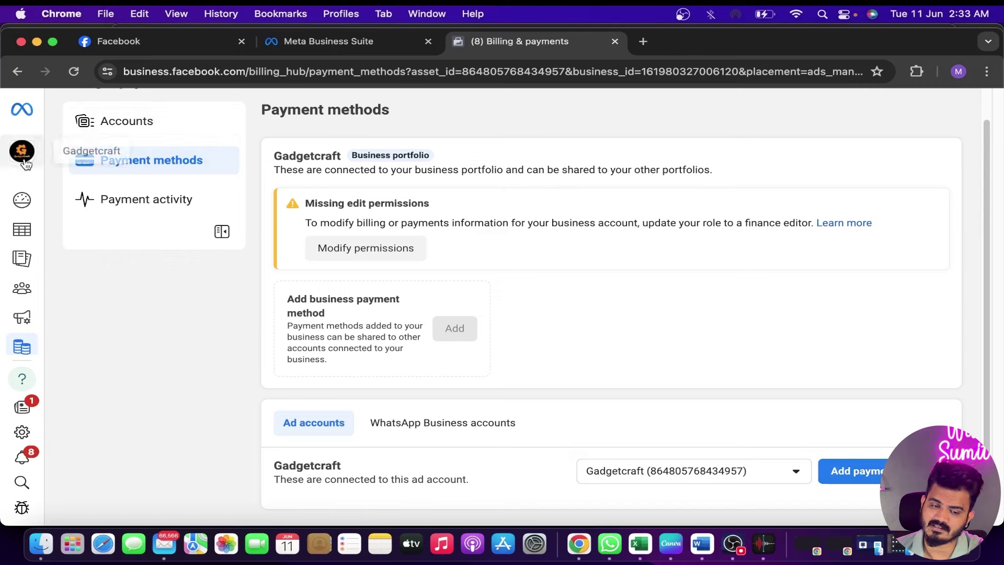
Go back to the campaigns list and close the account spend limit notice.
mouse_move(29, 205)
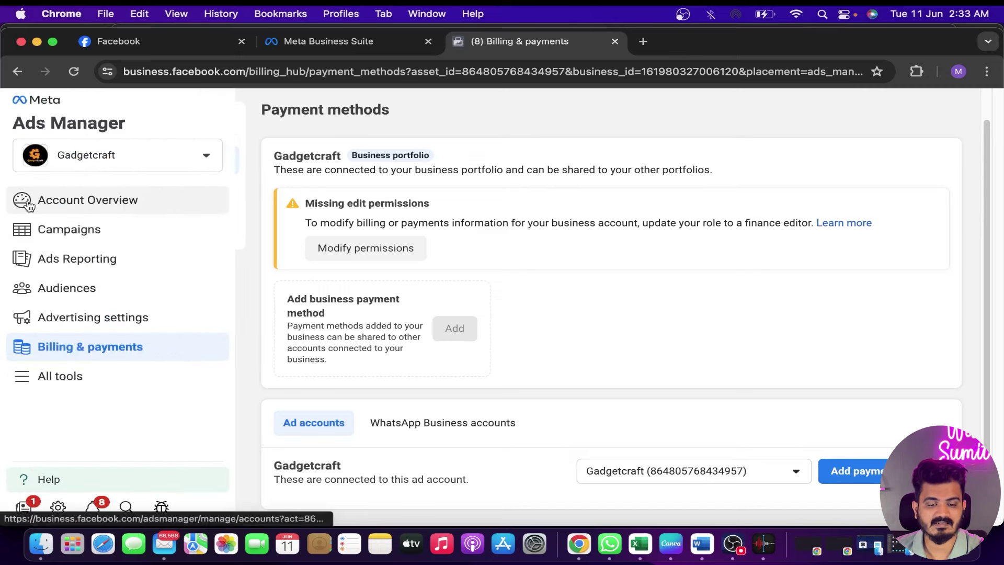
click(54, 238)
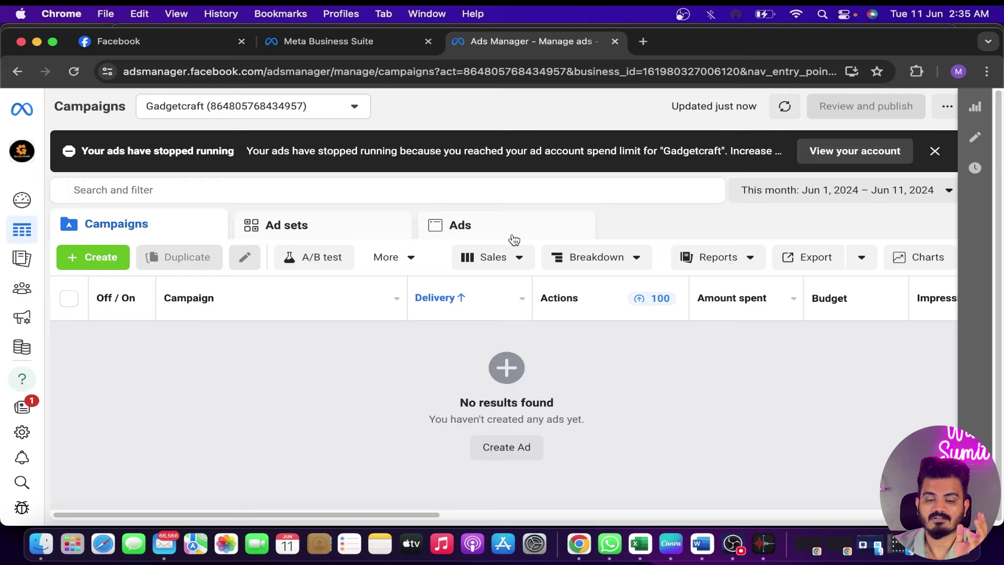
click(932, 152)
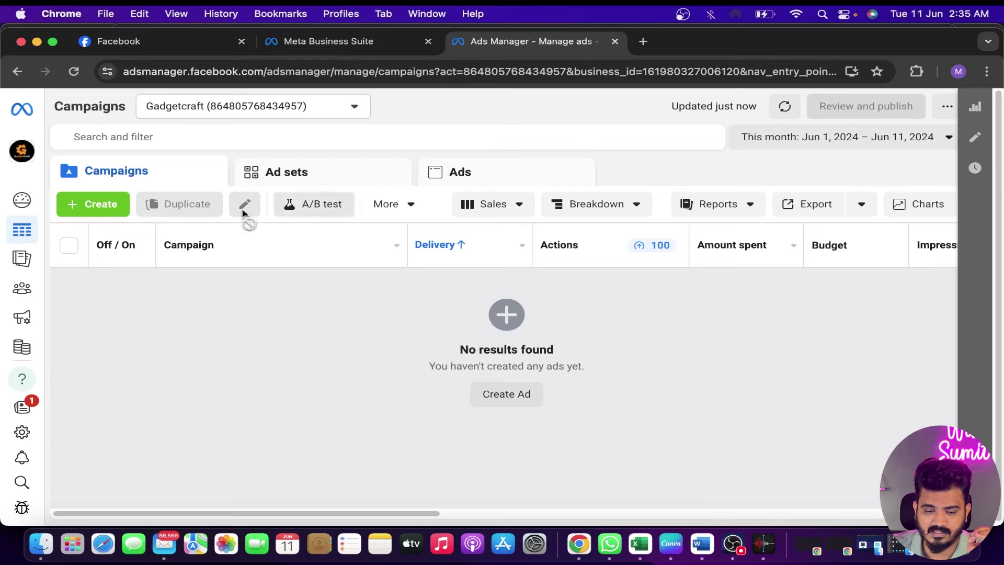
Create a new campaign with the Awareness objective.
click(95, 209)
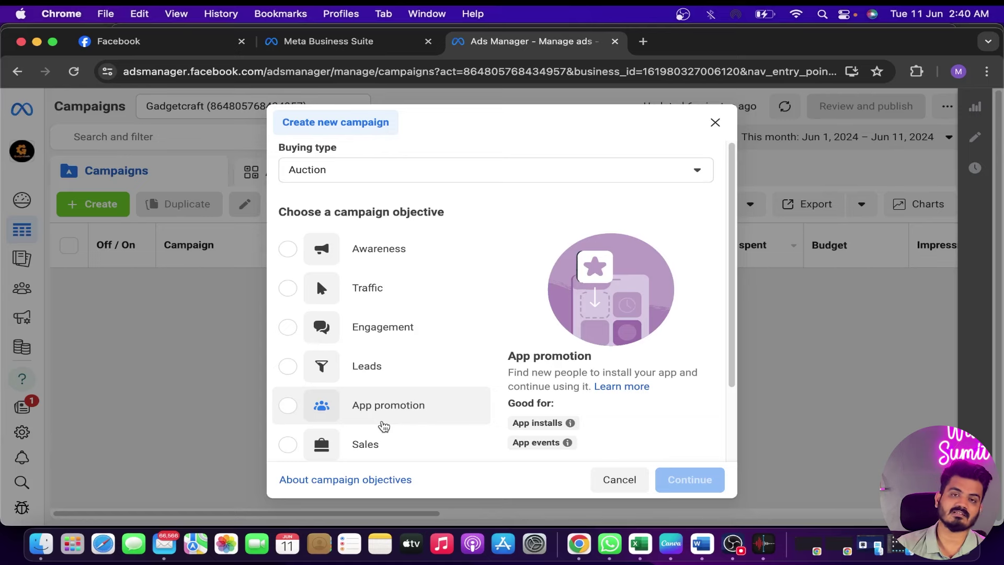
scroll(384, 426, down, 3)
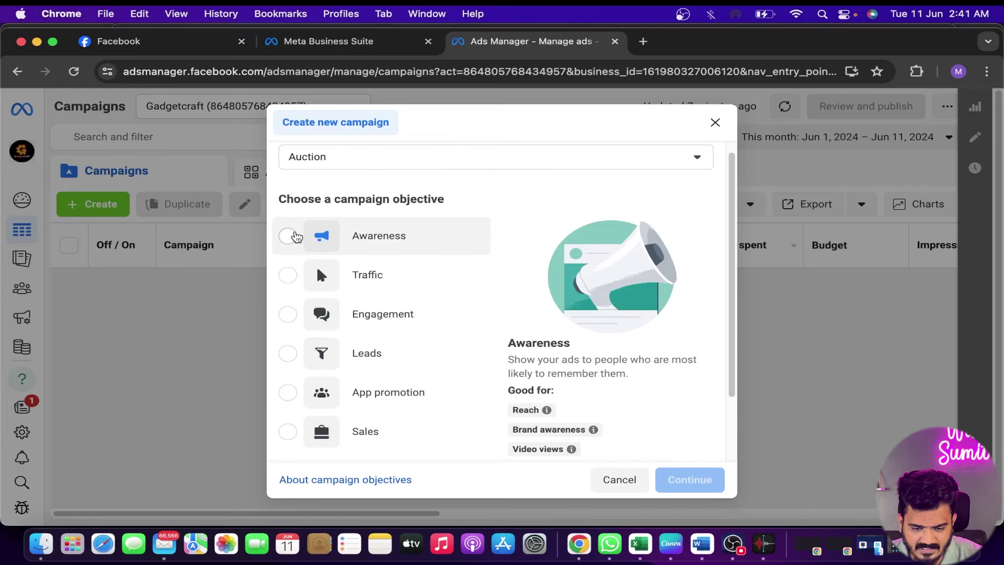
click(293, 235)
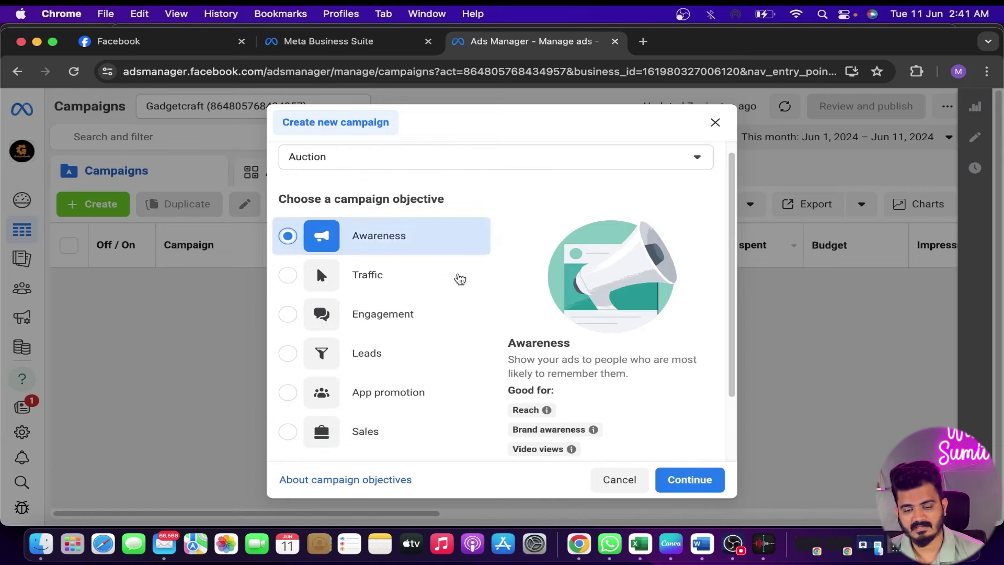
click(693, 480)
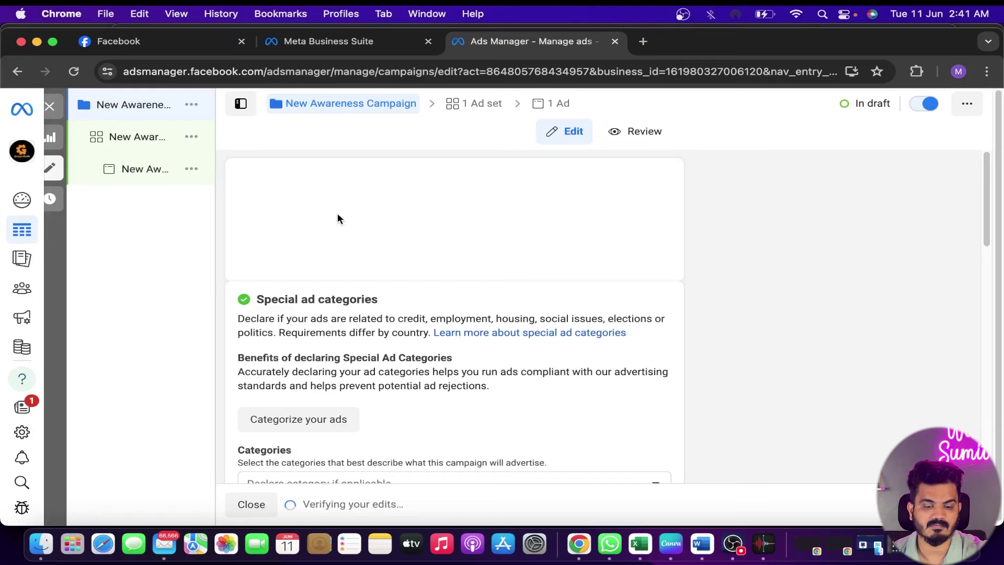
Rename the new campaign as "ADS June 11".
click(387, 208)
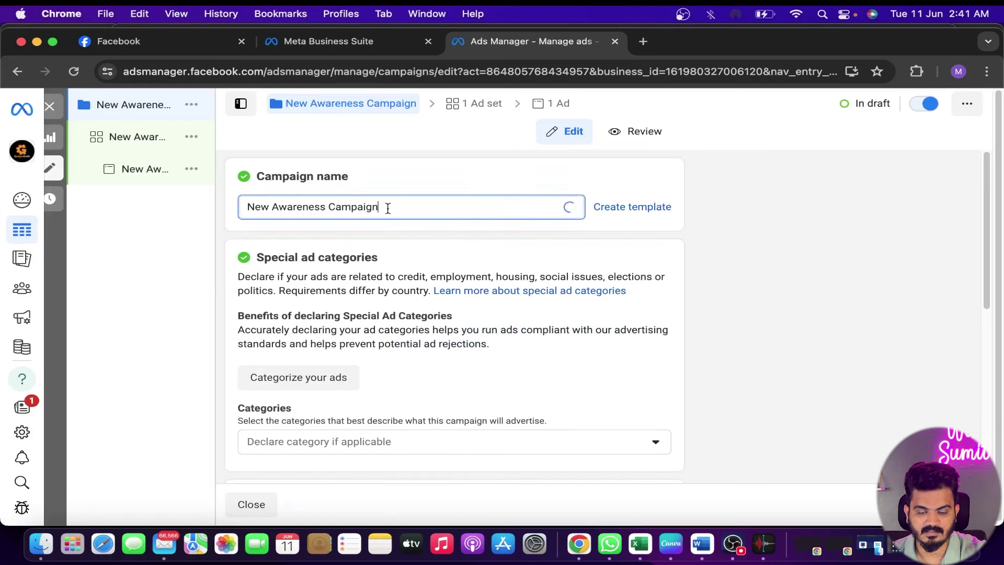
drag(368, 207, 244, 207)
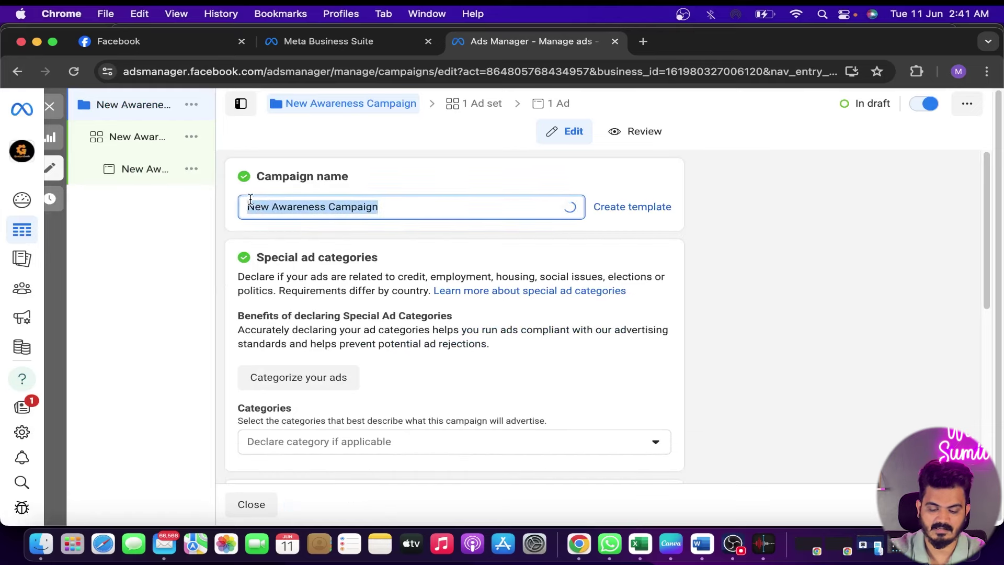
text(ADS)
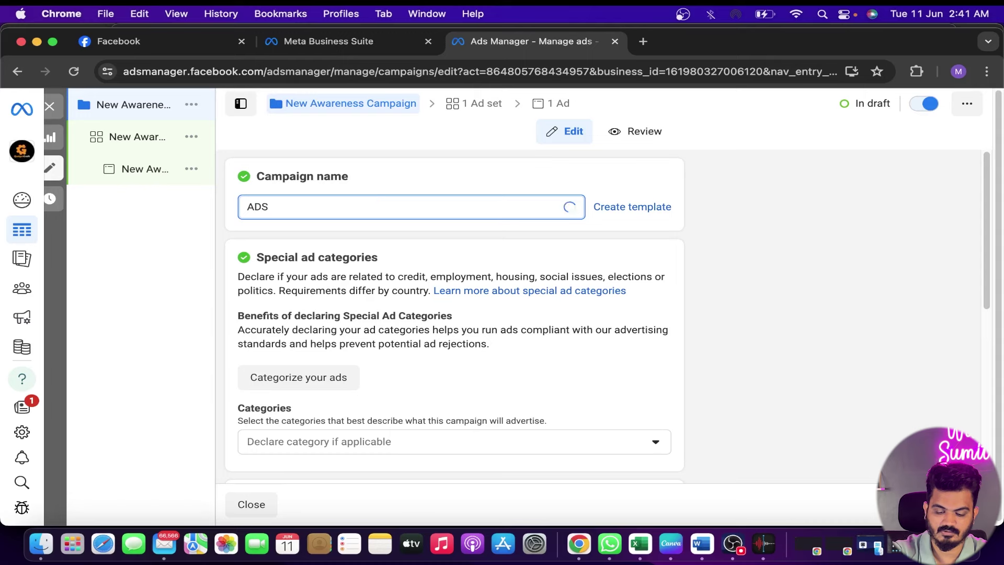
text( June 11)
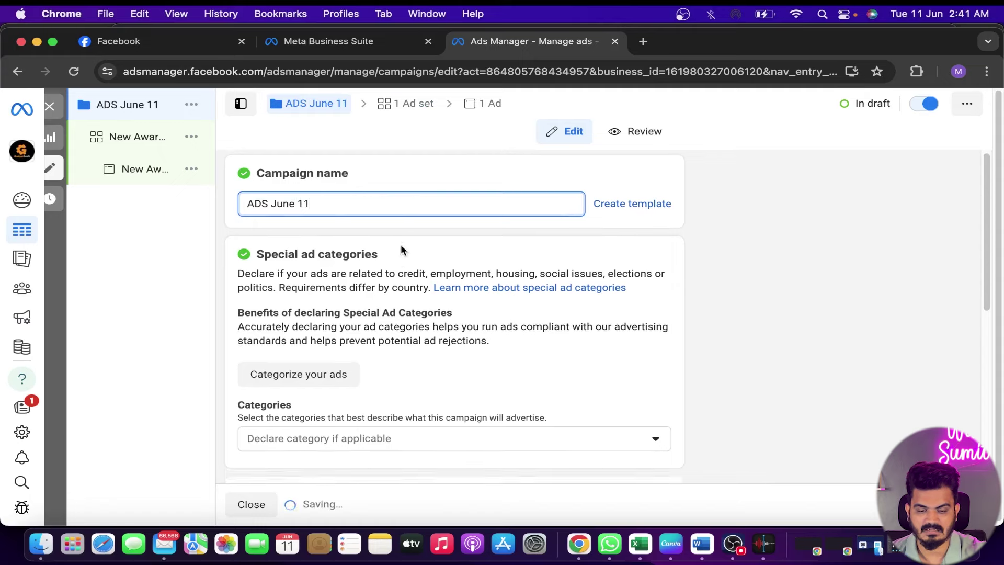
Review the campaign's special ad categories, expanded campaign details, A/B test and Advantage campaign budget settings.
scroll(401, 248, down, 2)
scroll(401, 248, down, 5)
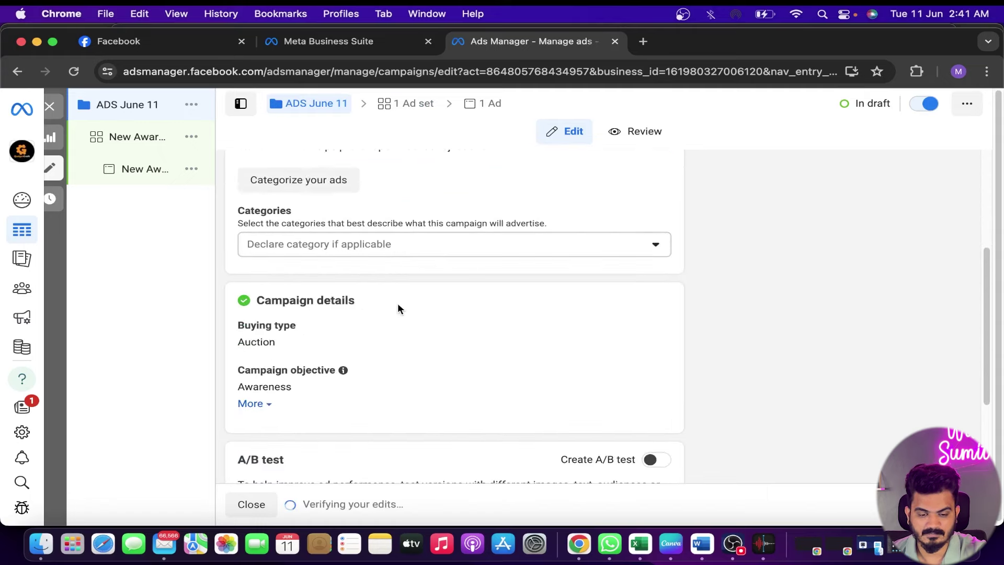
scroll(398, 305, up, 6)
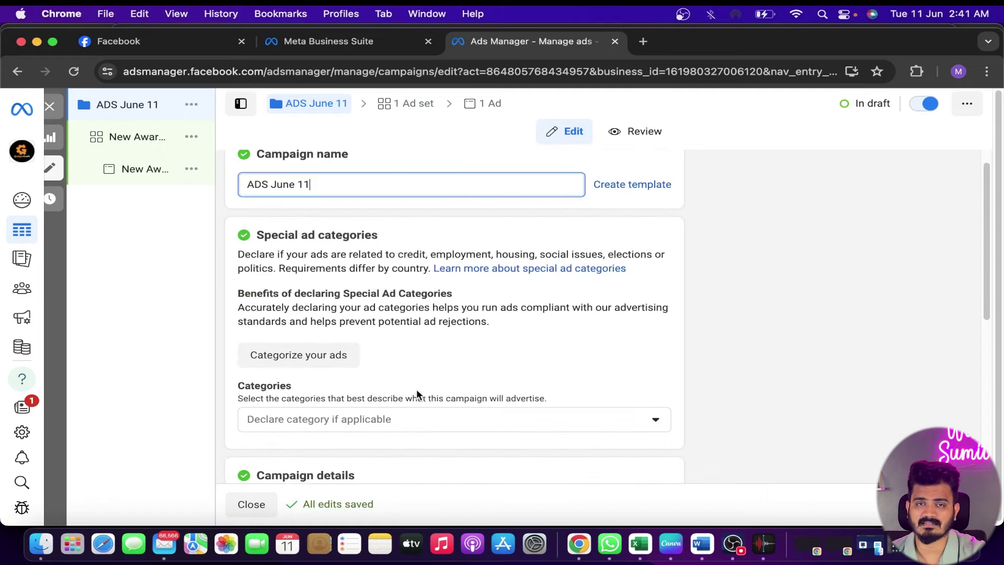
scroll(484, 365, down, 5)
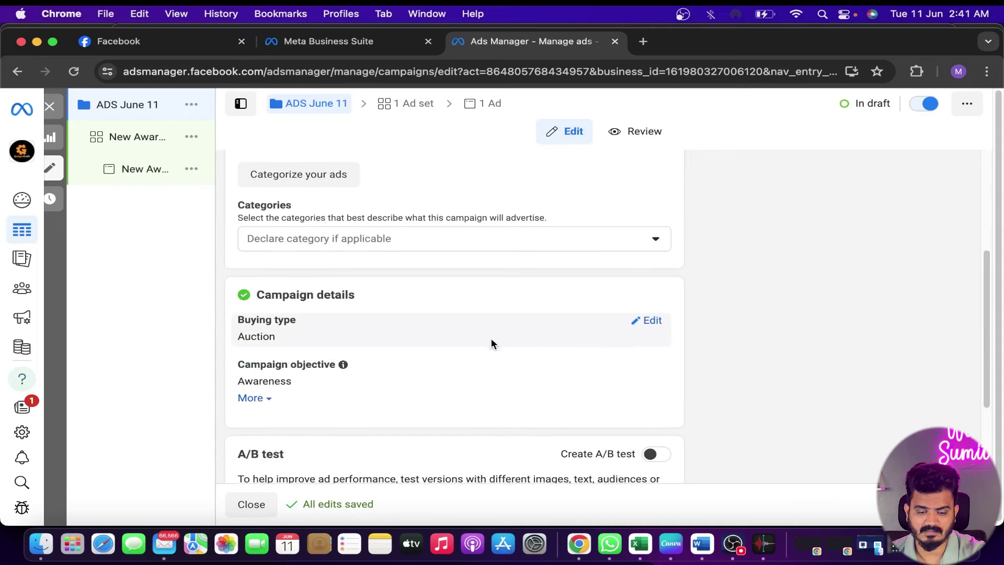
scroll(324, 369, down, 1)
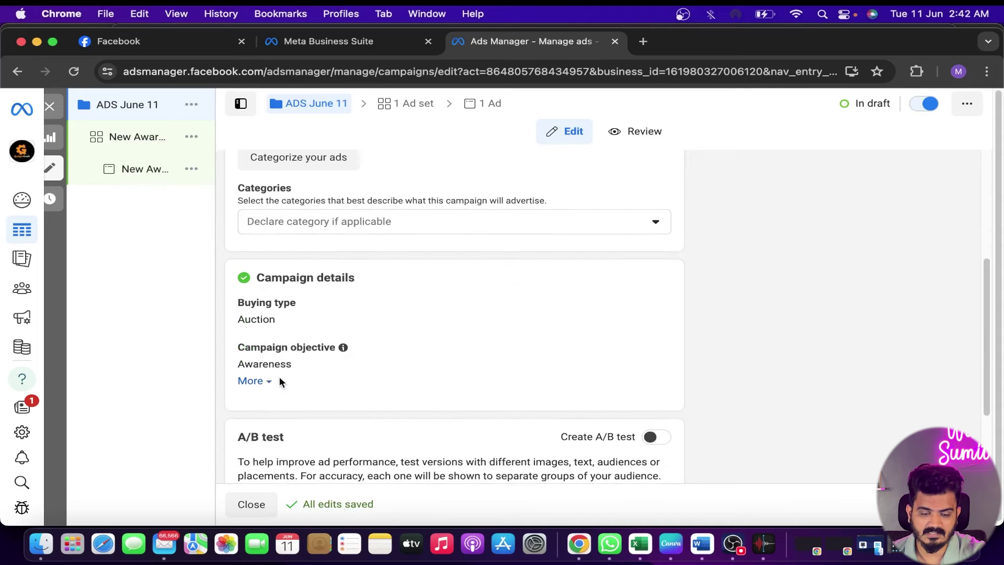
click(256, 381)
scroll(394, 333, down, 4)
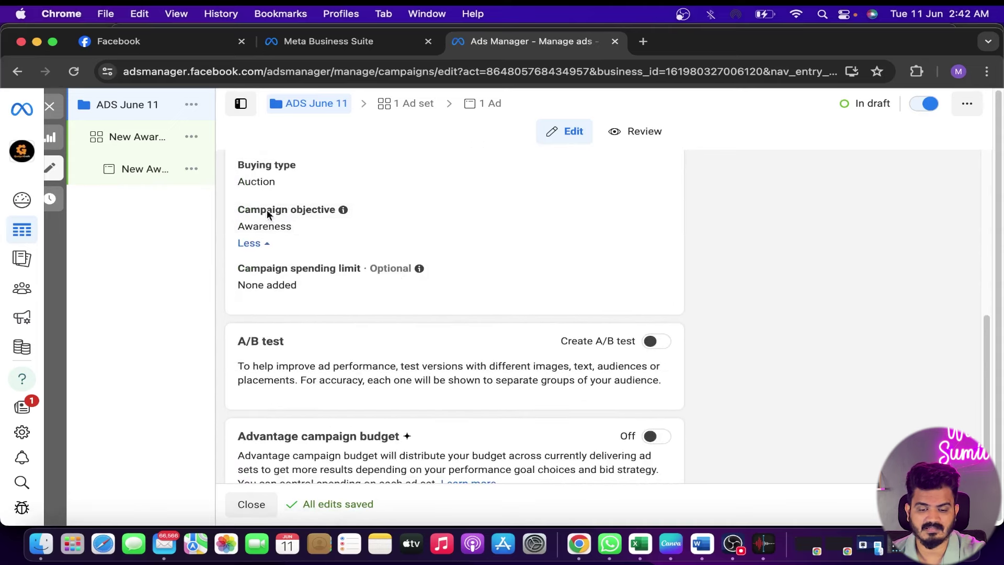
scroll(409, 321, down, 1)
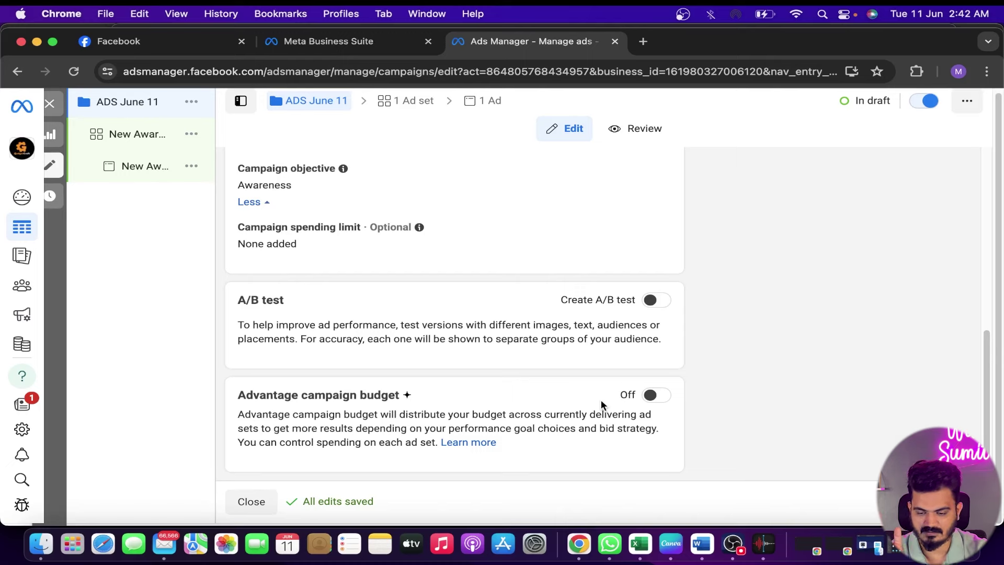
Turn on the Advantage campaign budget and continue to the ad set settings.
click(658, 396)
scroll(530, 381, down, 3)
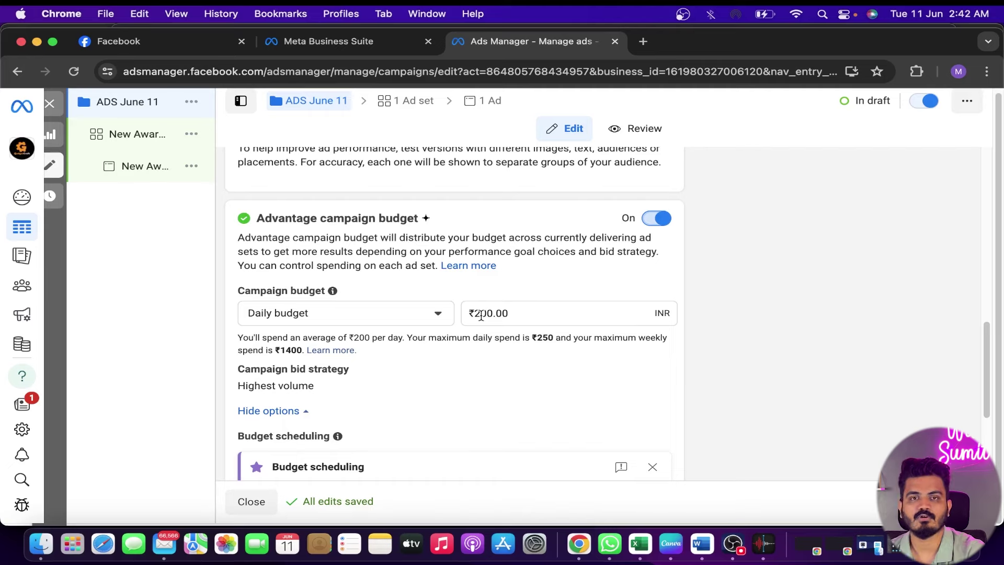
scroll(480, 369, down, 4)
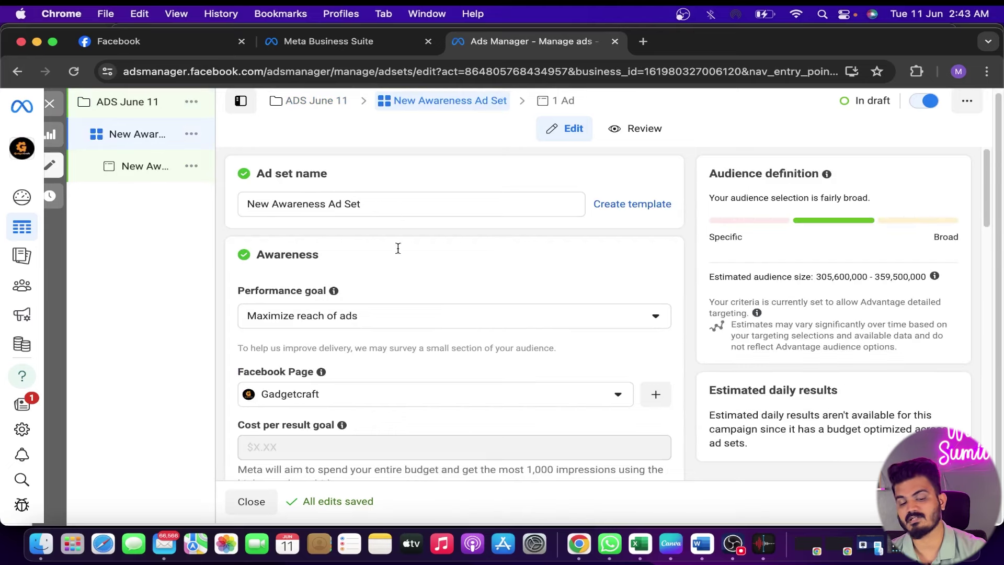
Examine the ad set's performance goal options and its dynamic creative and budget sections.
scroll(401, 287, down, 1)
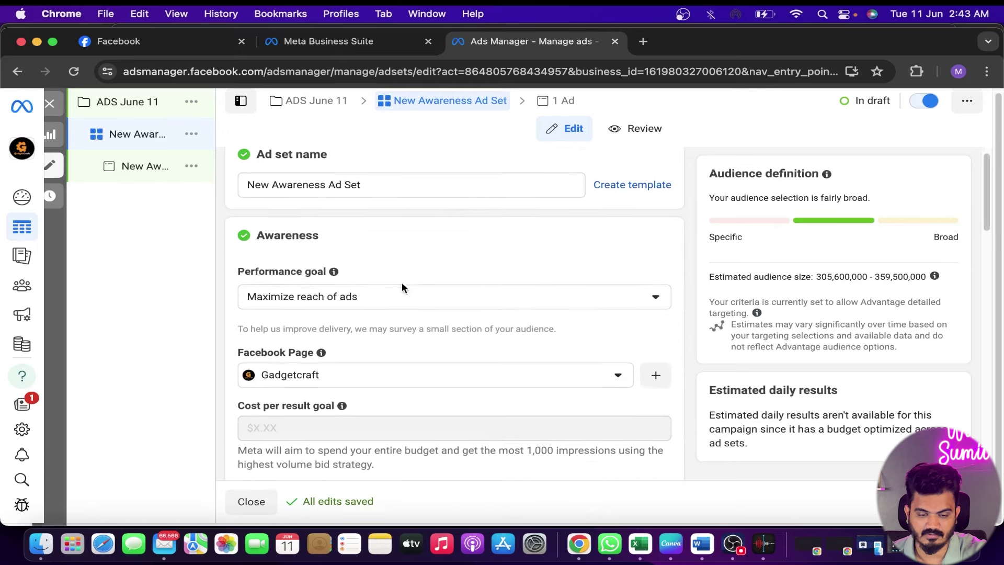
click(347, 298)
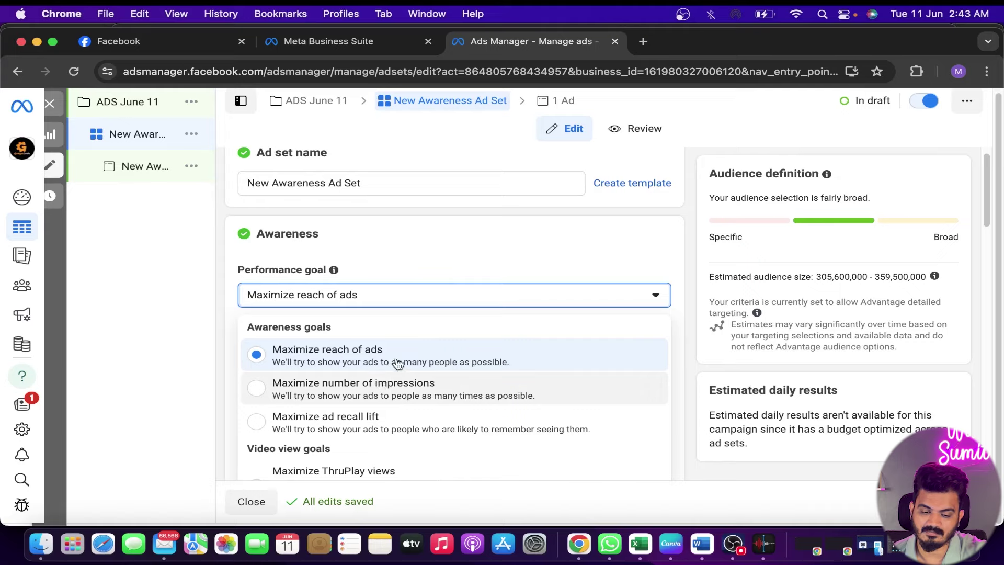
click(475, 255)
scroll(437, 319, down, 3)
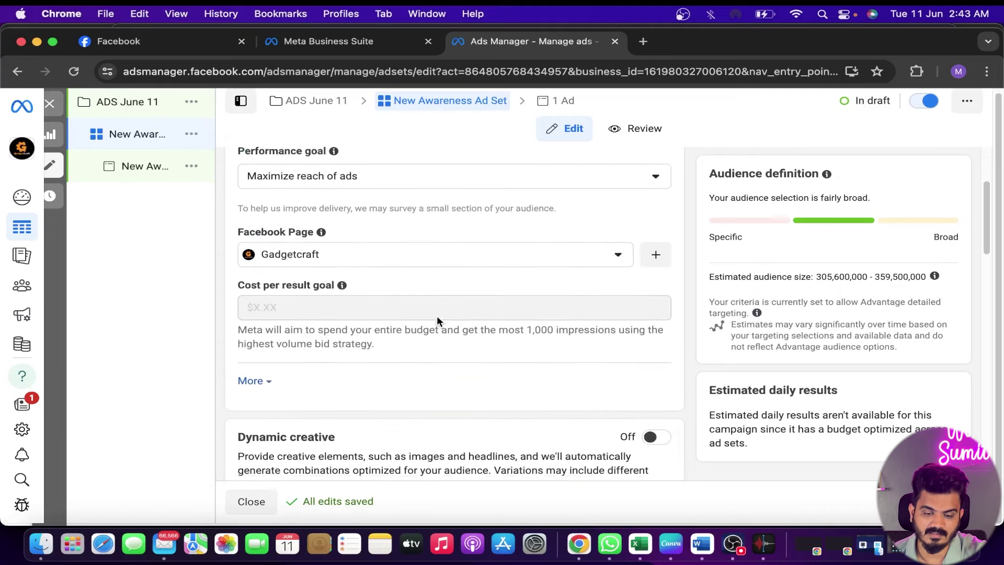
scroll(444, 317, down, 5)
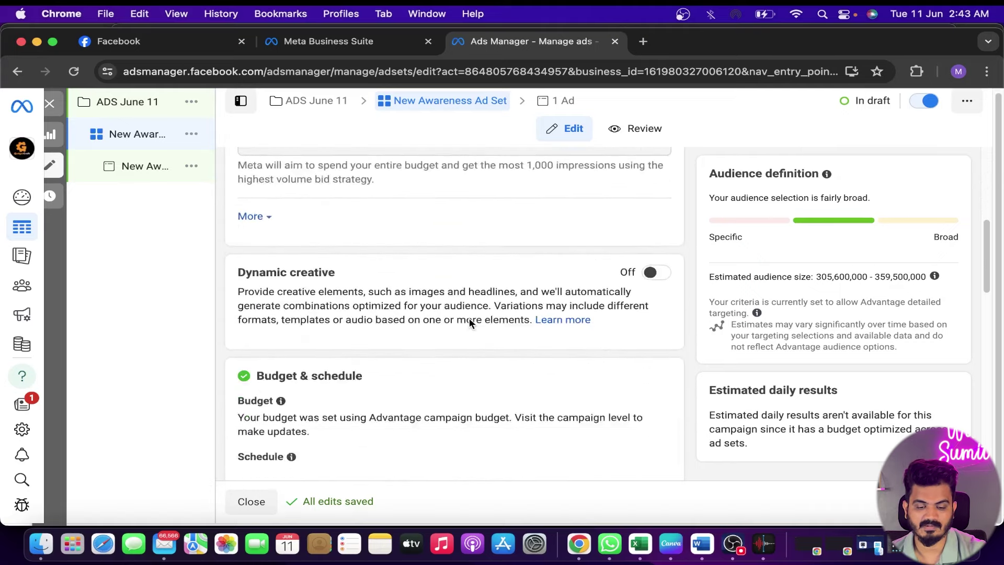
scroll(469, 318, down, 3)
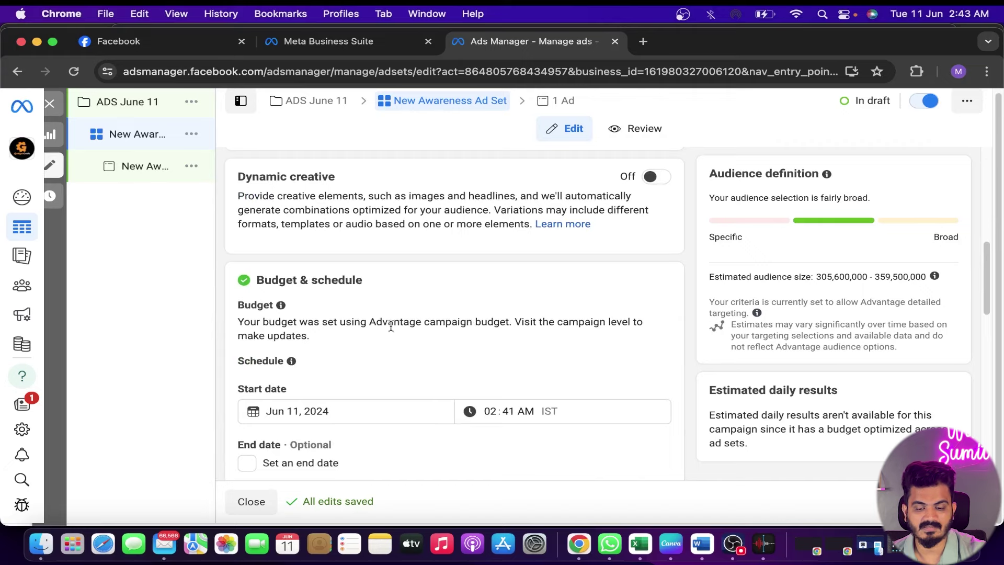
scroll(391, 326, up, 10)
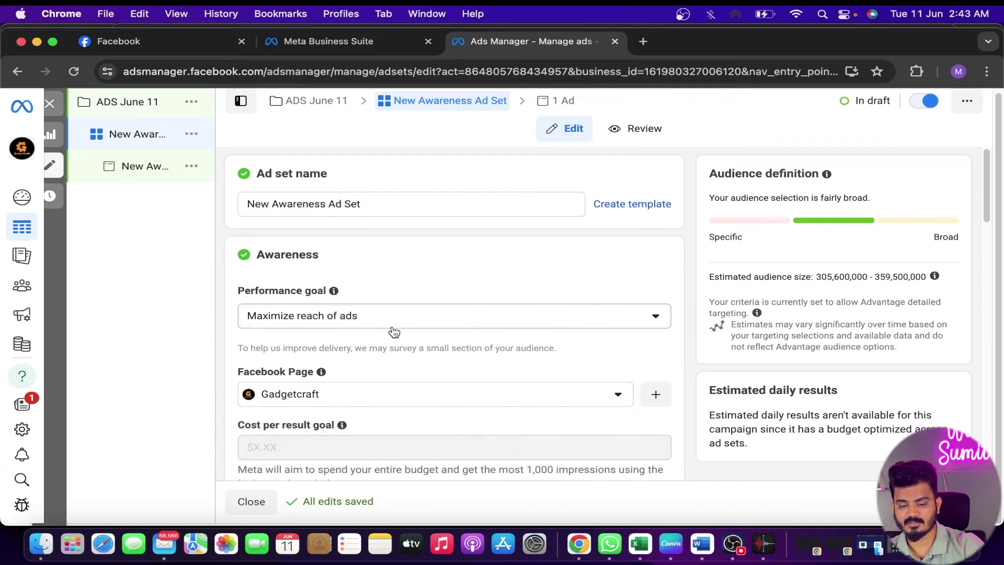
Check the available Facebook Page choices and the ad set's budget and schedule settings.
scroll(391, 324, down, 4)
click(365, 261)
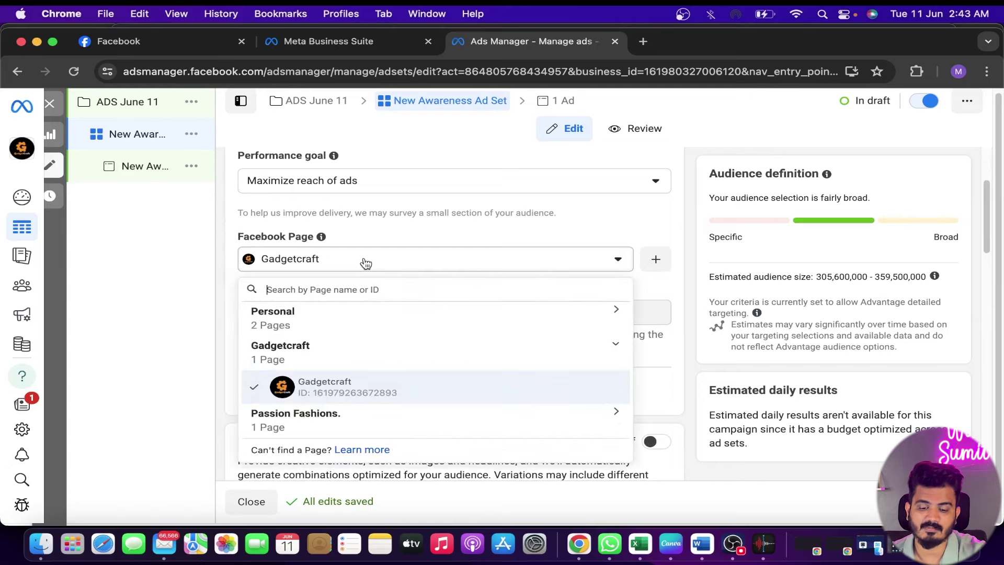
click(393, 228)
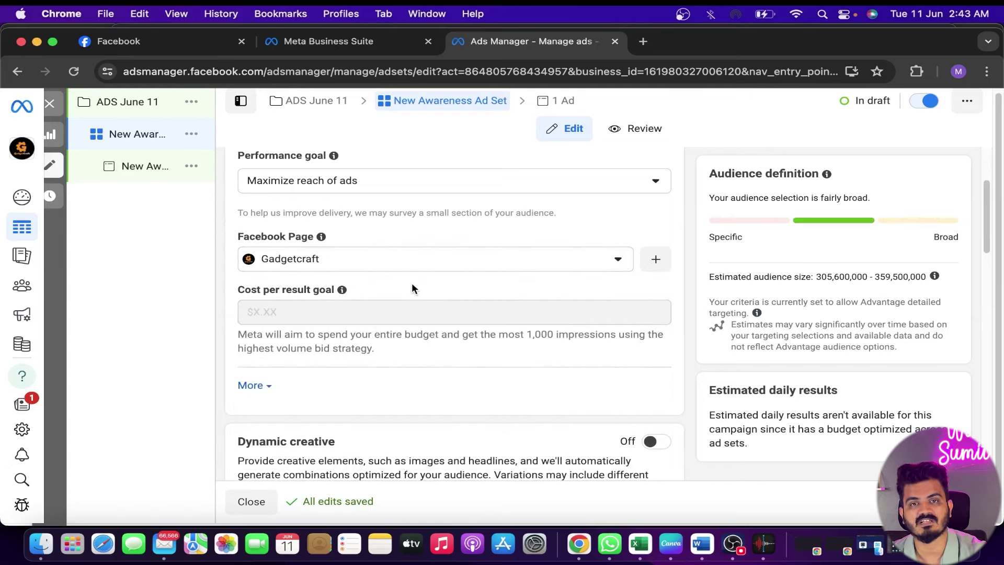
scroll(400, 303, down, 7)
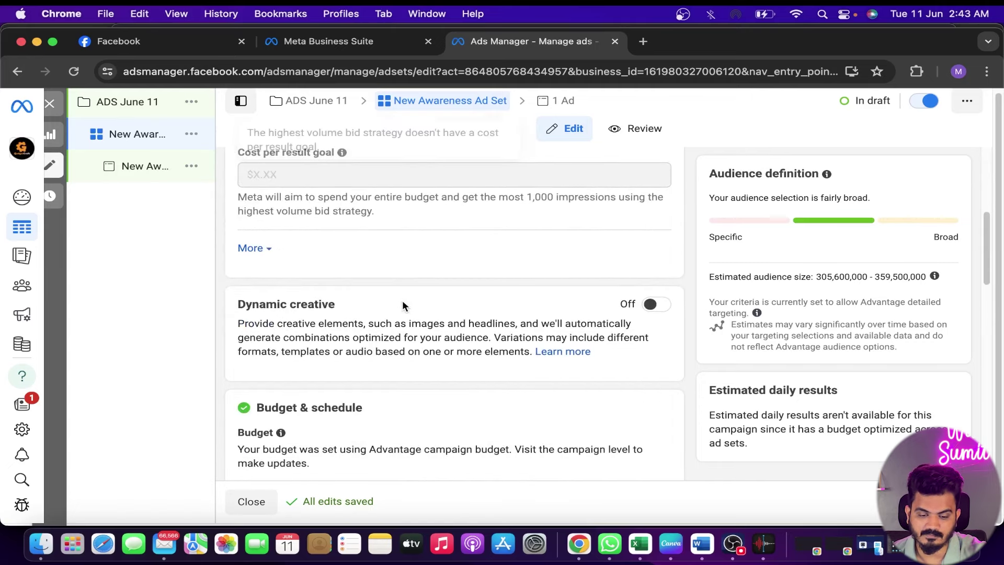
scroll(403, 306, down, 4)
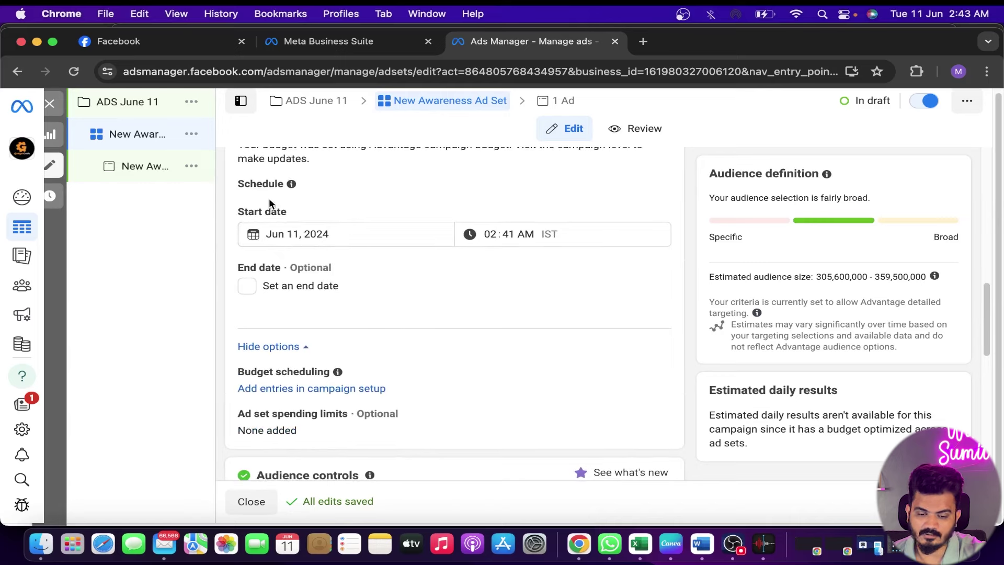
scroll(403, 275, up, 2)
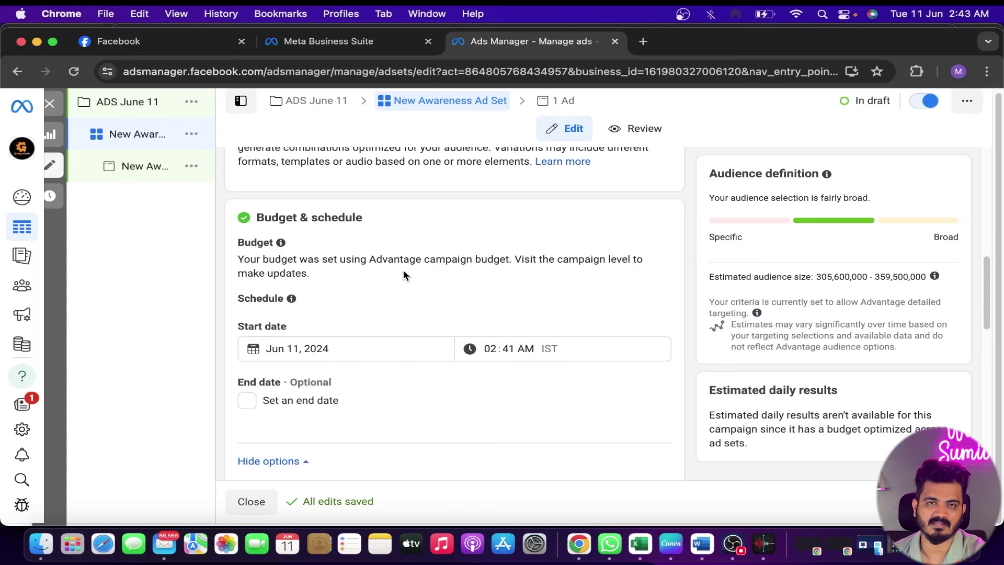
scroll(403, 271, down, 2)
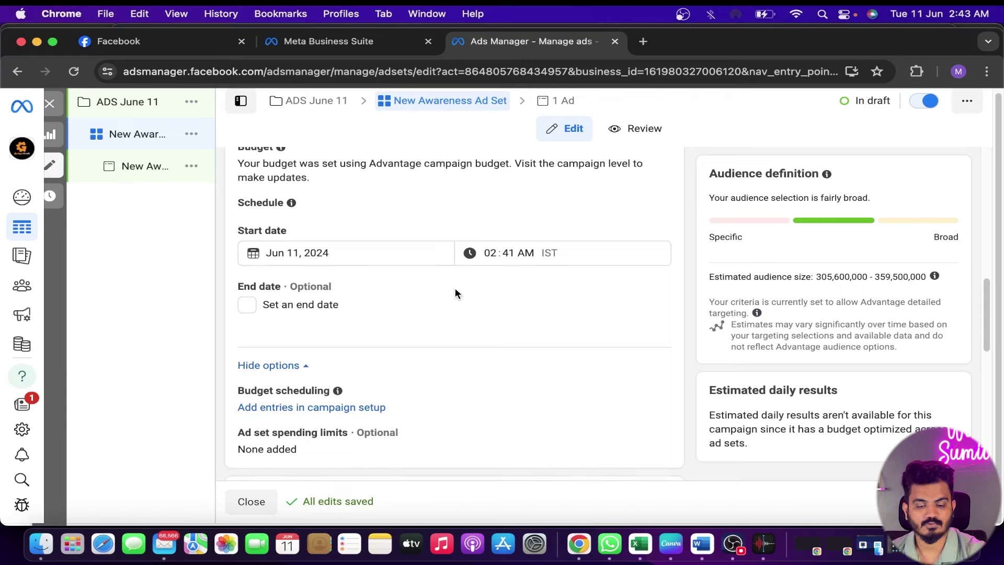
Expand the audience controls, examine the location, exclusion and language settings, and open the minimum age for editing.
scroll(454, 288, down, 3)
scroll(458, 319, down, 5)
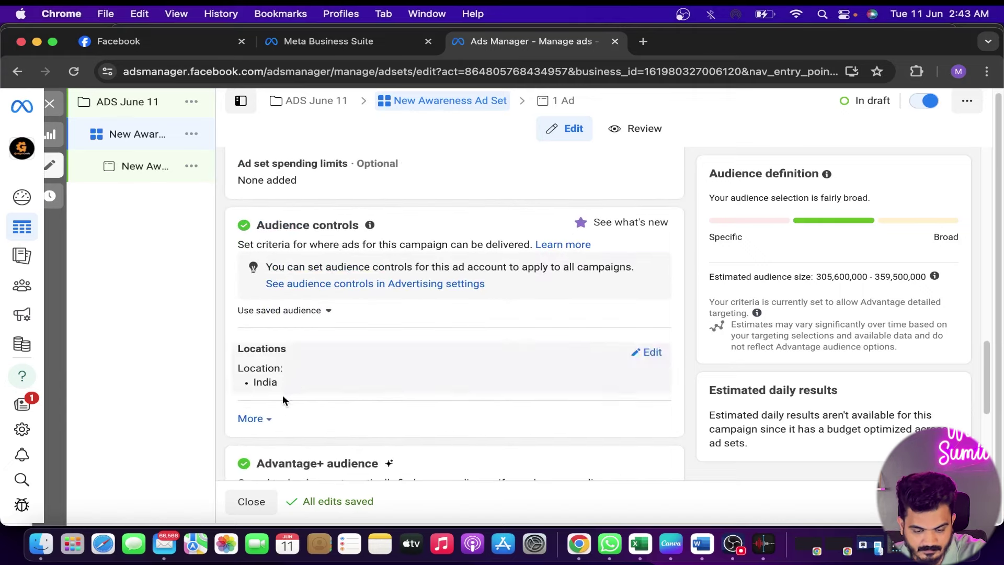
click(255, 419)
scroll(445, 340, down, 3)
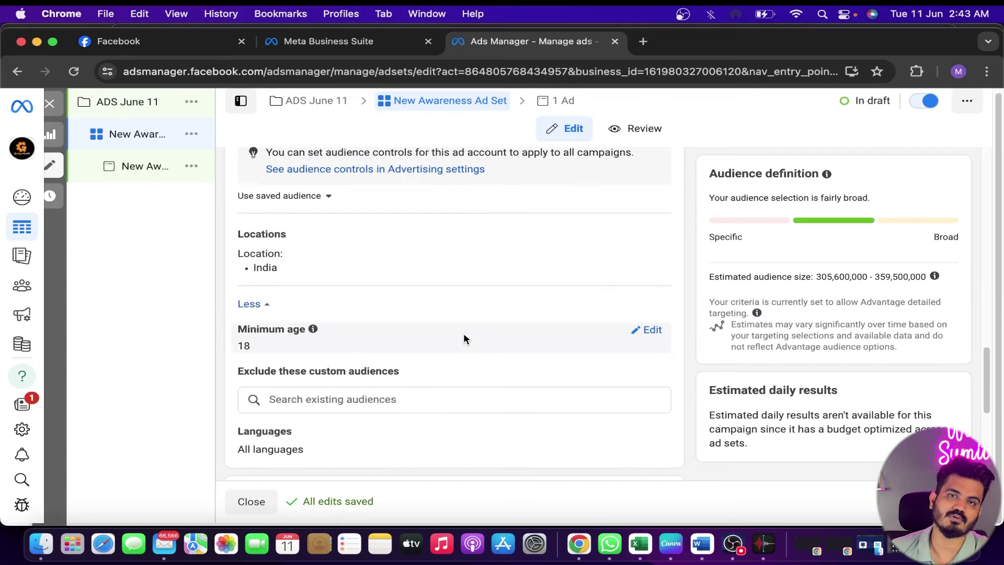
scroll(472, 339, up, 1)
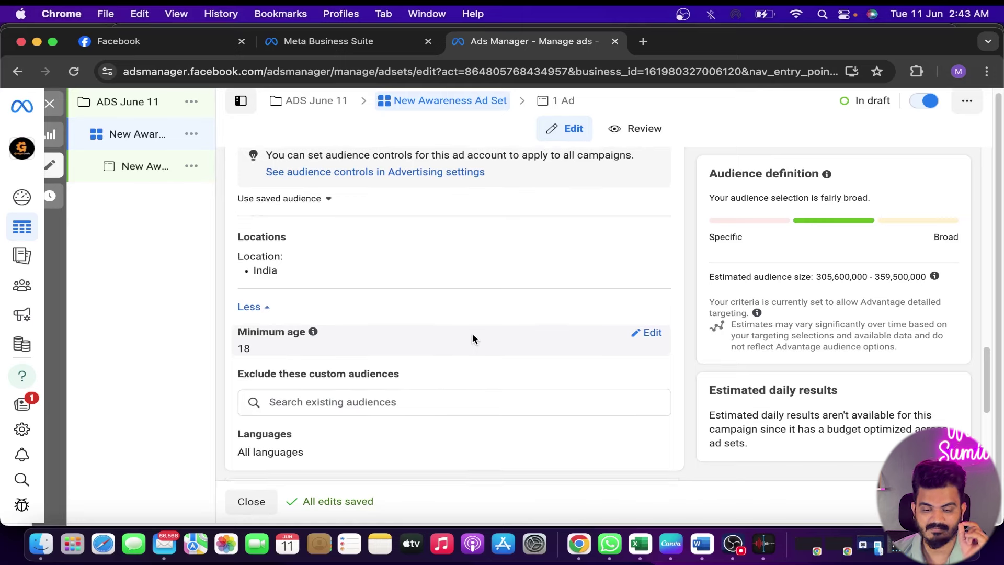
scroll(472, 337, up, 3)
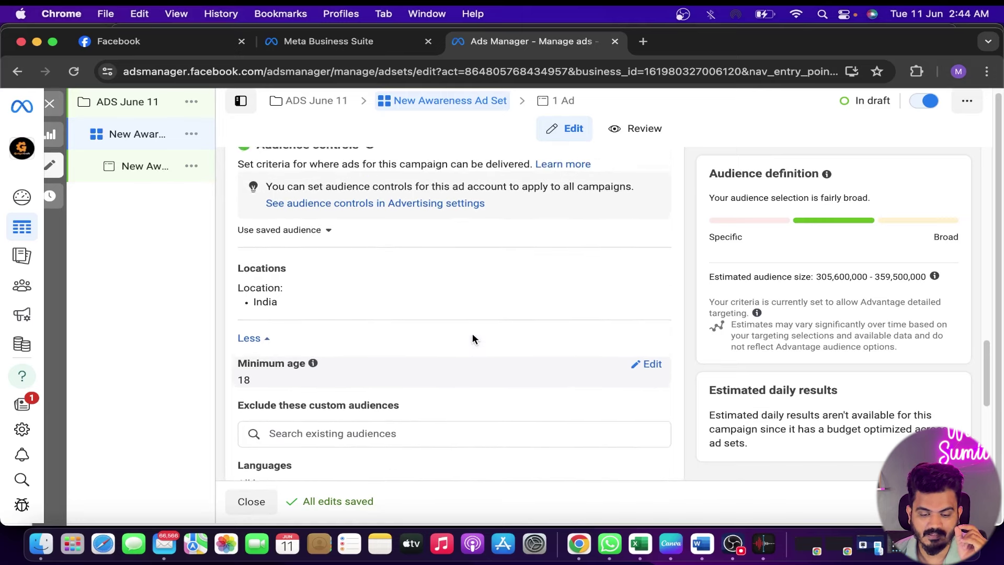
scroll(472, 339, up, 2)
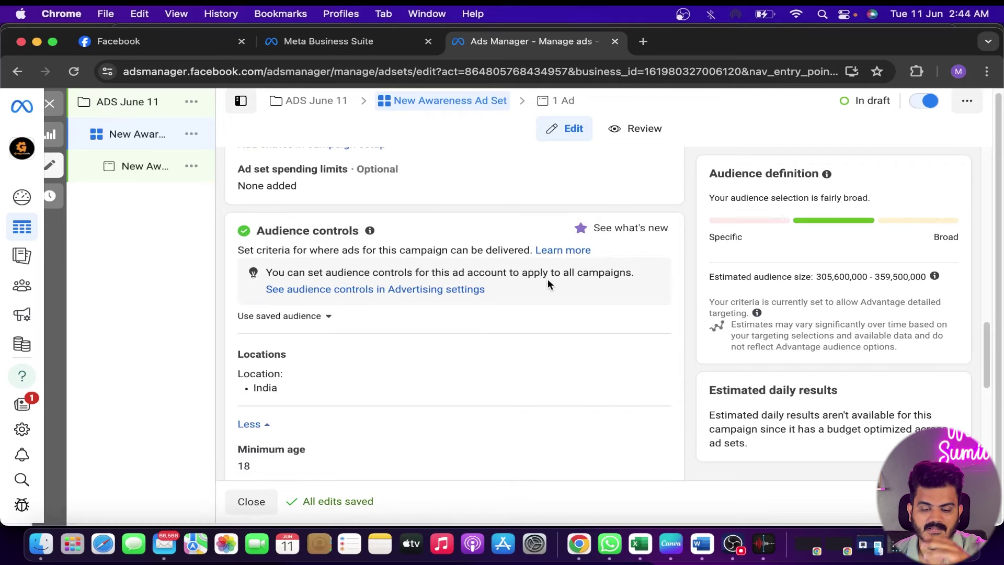
scroll(538, 297, down, 5)
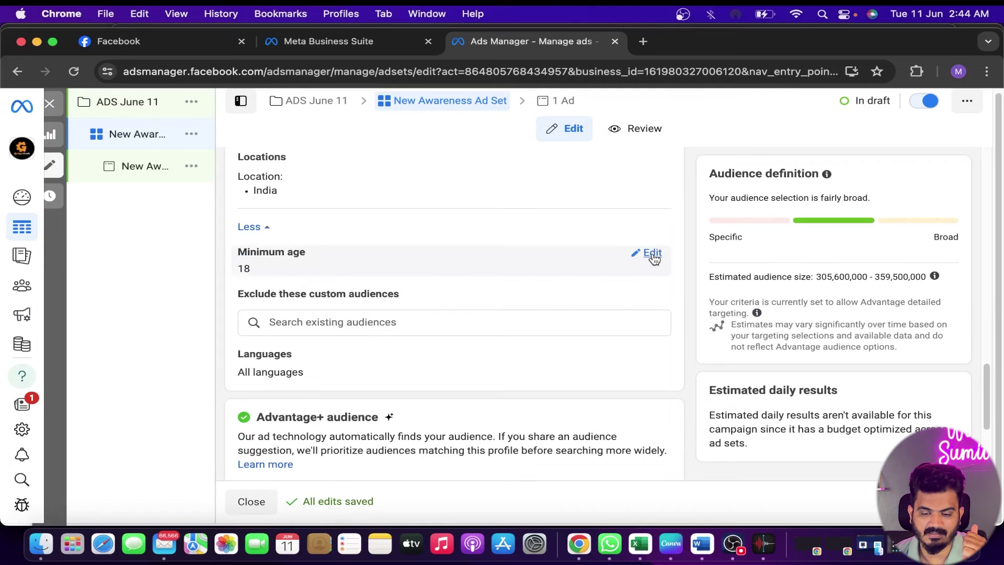
click(651, 255)
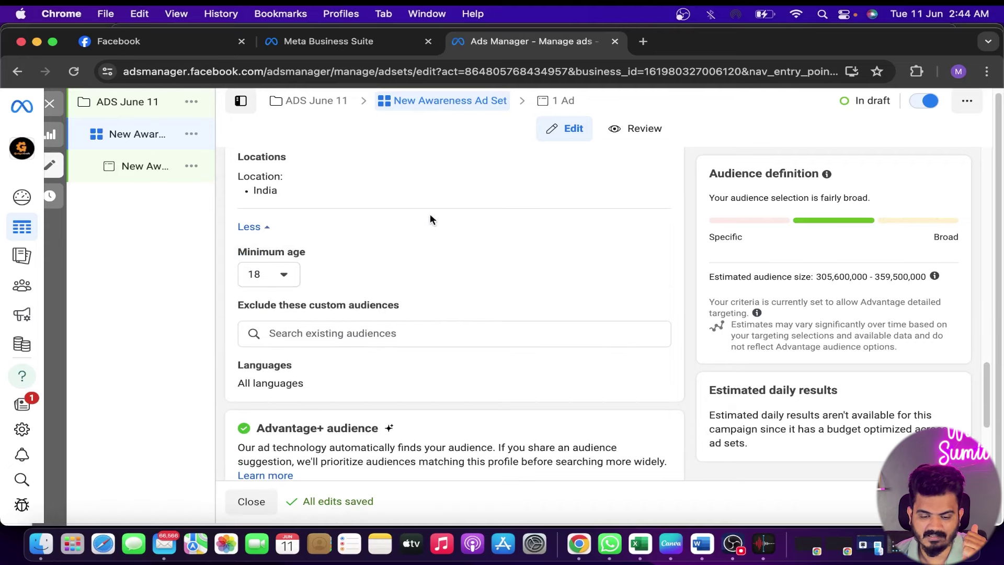
Switch the ad set from Advantage+ audience to the original audience options.
scroll(491, 288, down, 4)
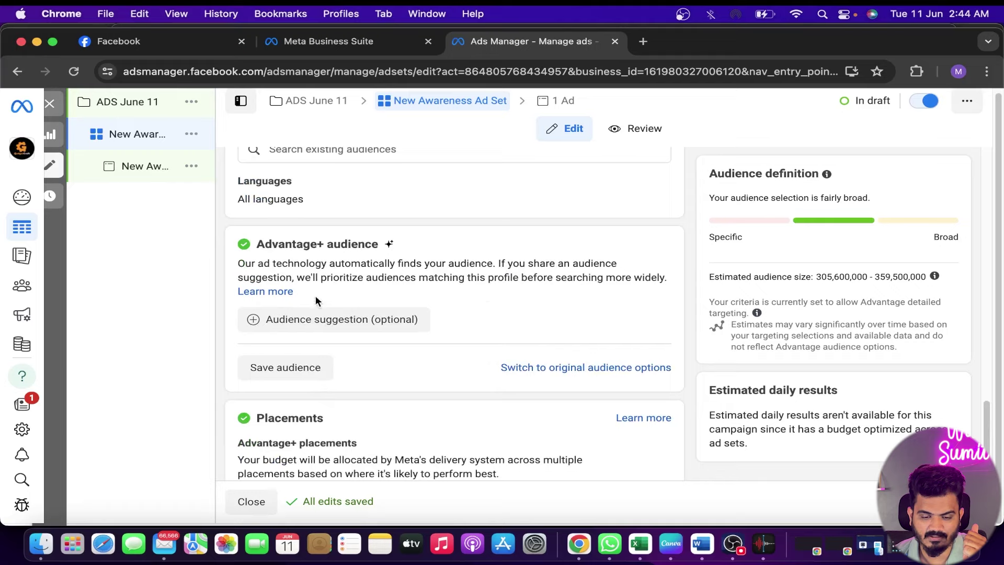
click(563, 369)
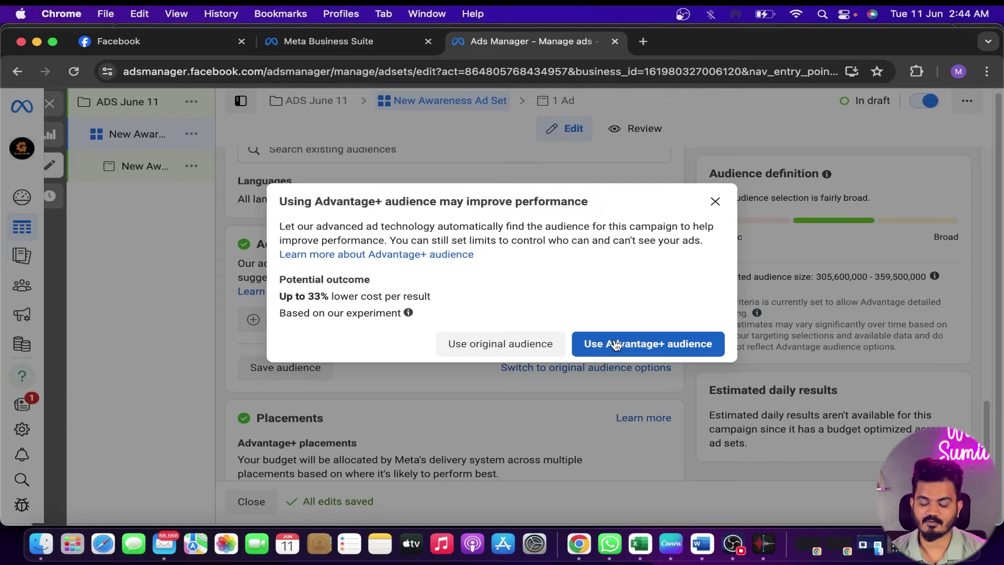
click(504, 348)
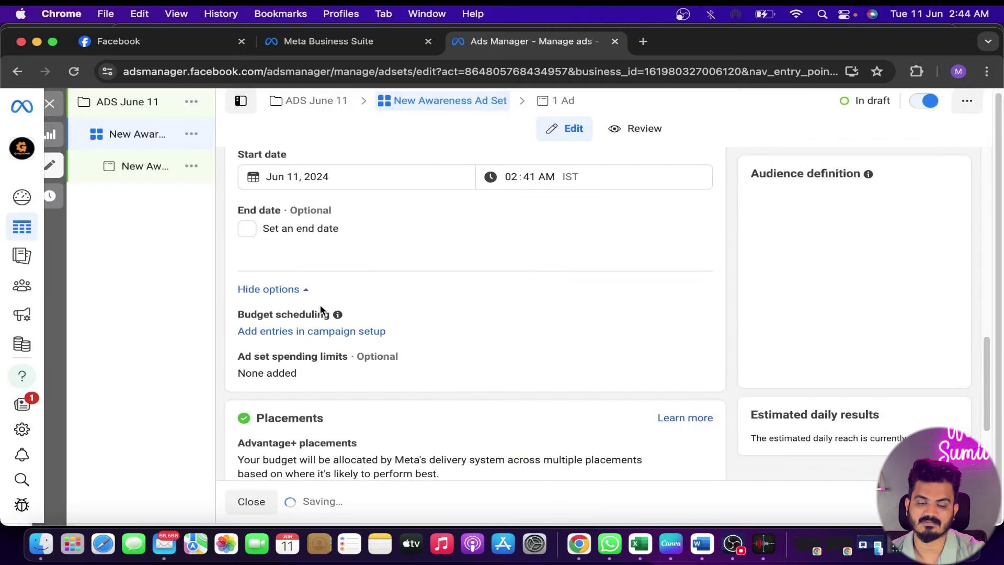
scroll(421, 319, up, 5)
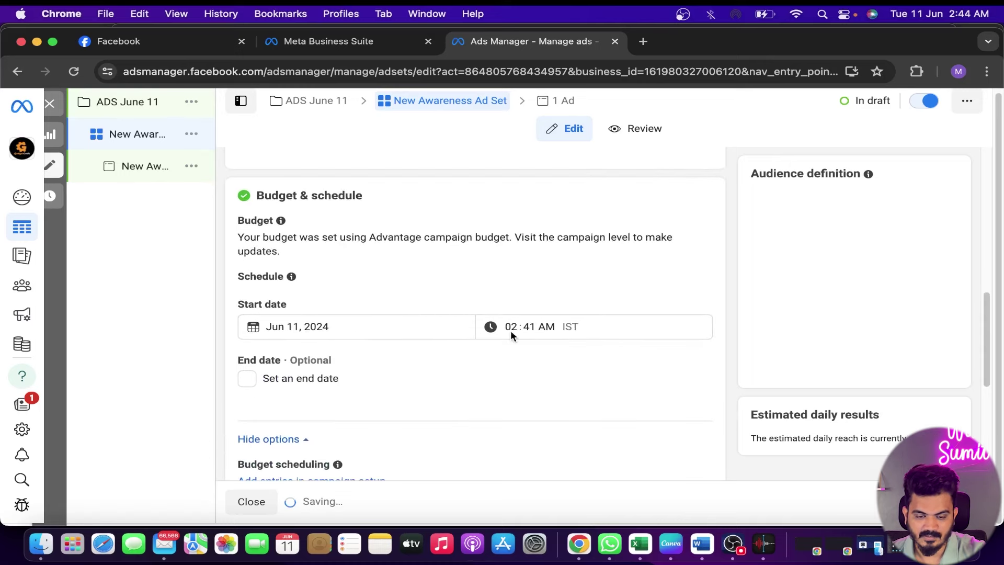
scroll(656, 330, down, 6)
scroll(608, 334, down, 6)
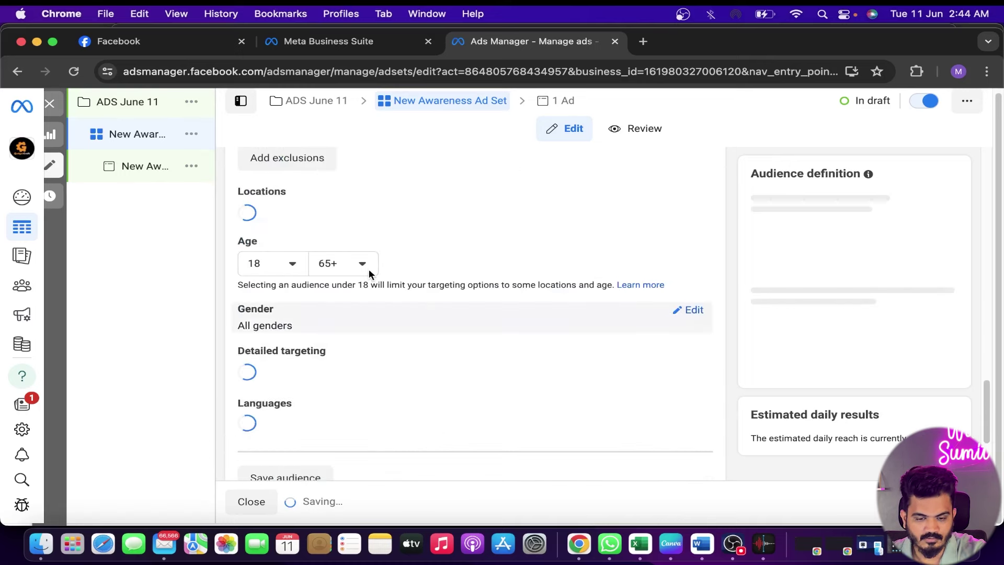
Open the audience locations for editing, examine the include and exclude choices and the map, and dismiss the map's border notice.
scroll(481, 265, up, 2)
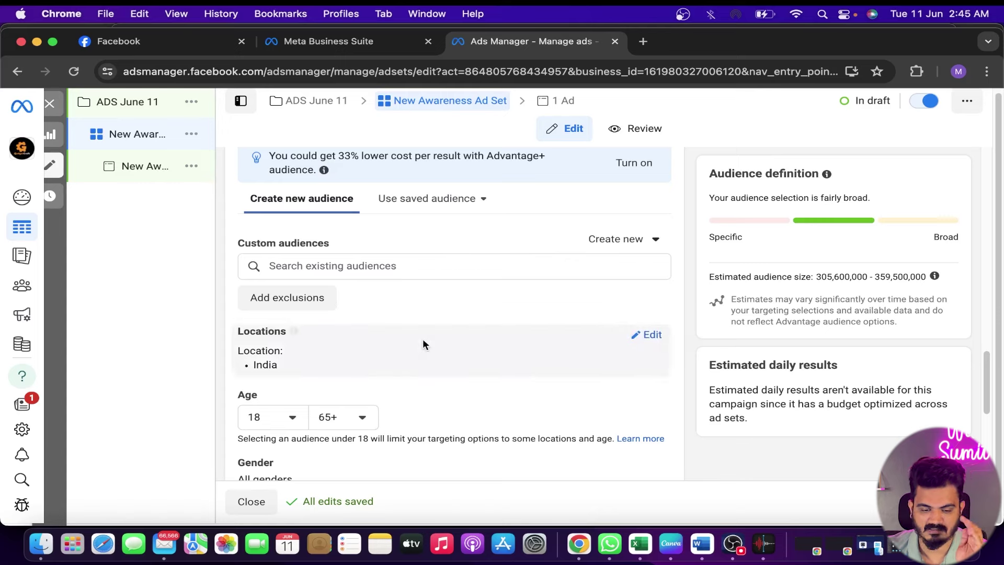
scroll(421, 340, down, 2)
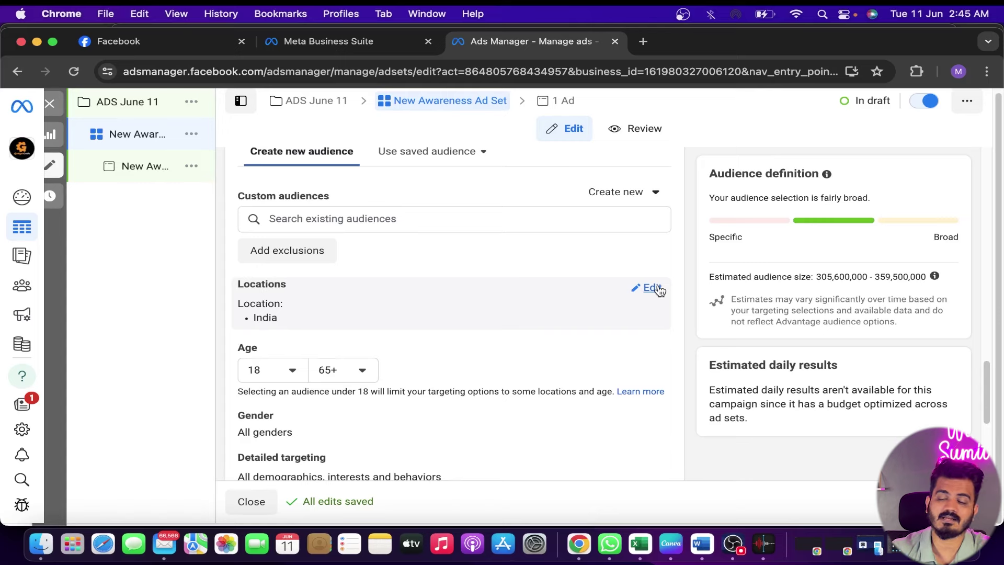
click(652, 288)
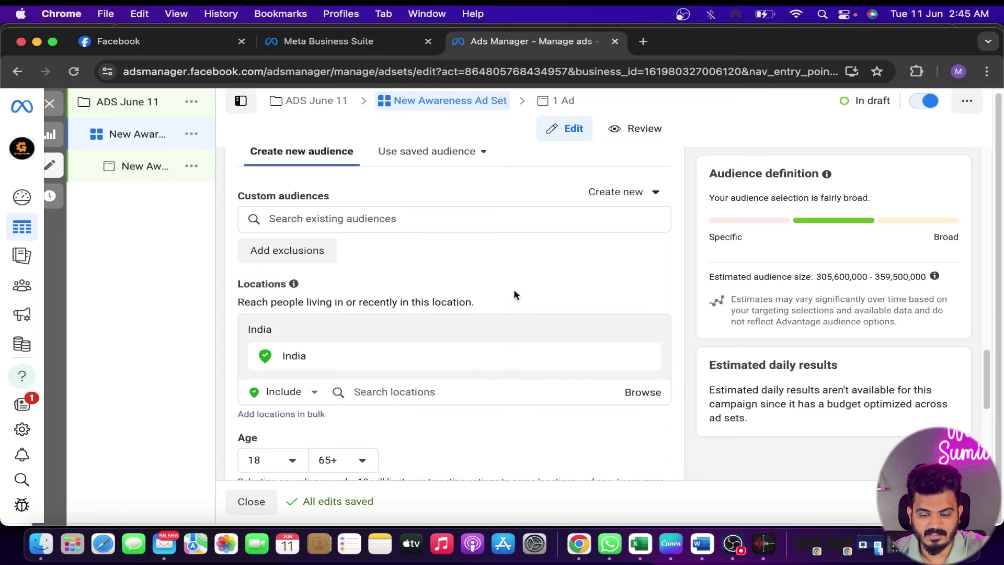
scroll(314, 366, down, 1)
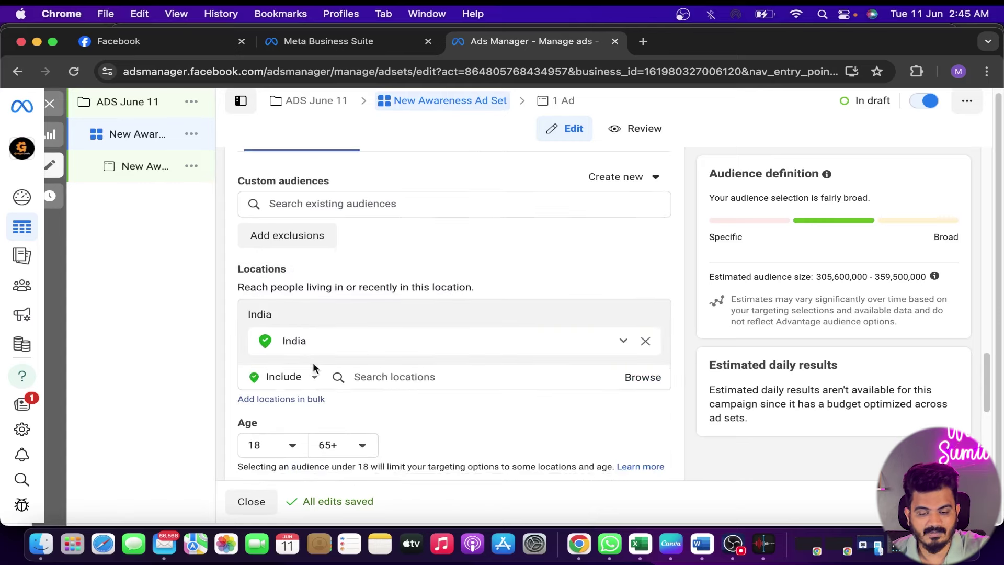
click(282, 377)
scroll(470, 313, down, 5)
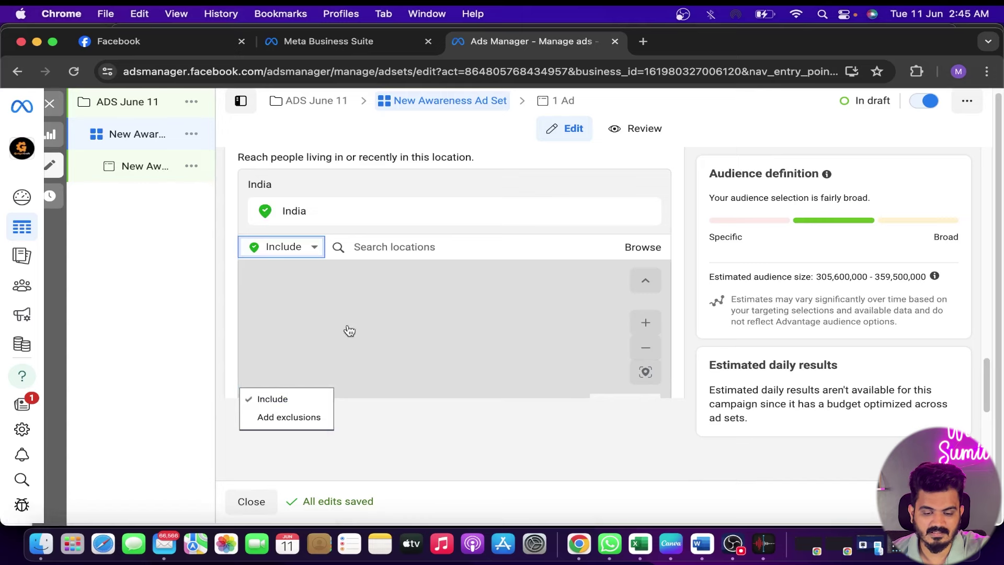
scroll(425, 241, up, 1)
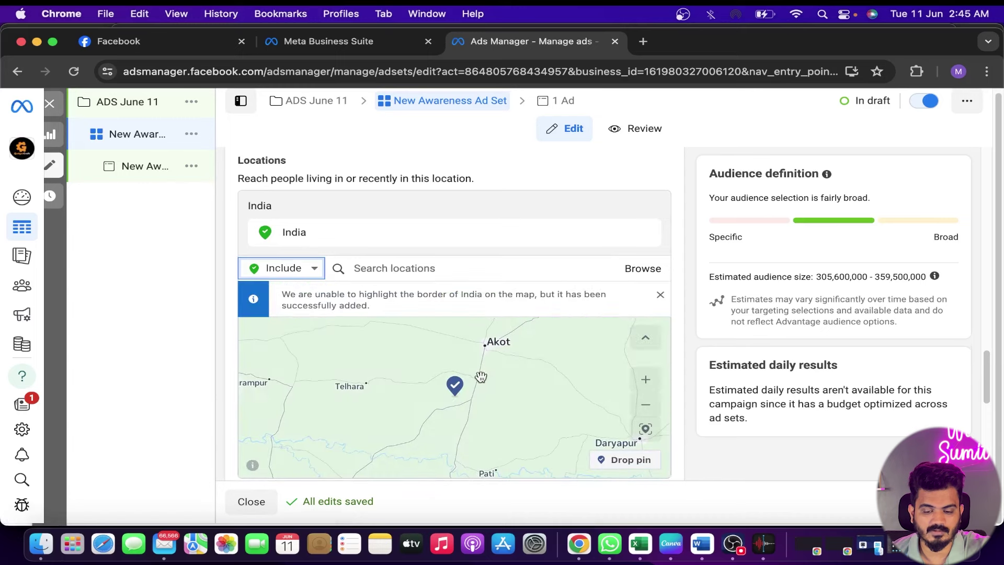
click(660, 295)
scroll(477, 226, down, 1)
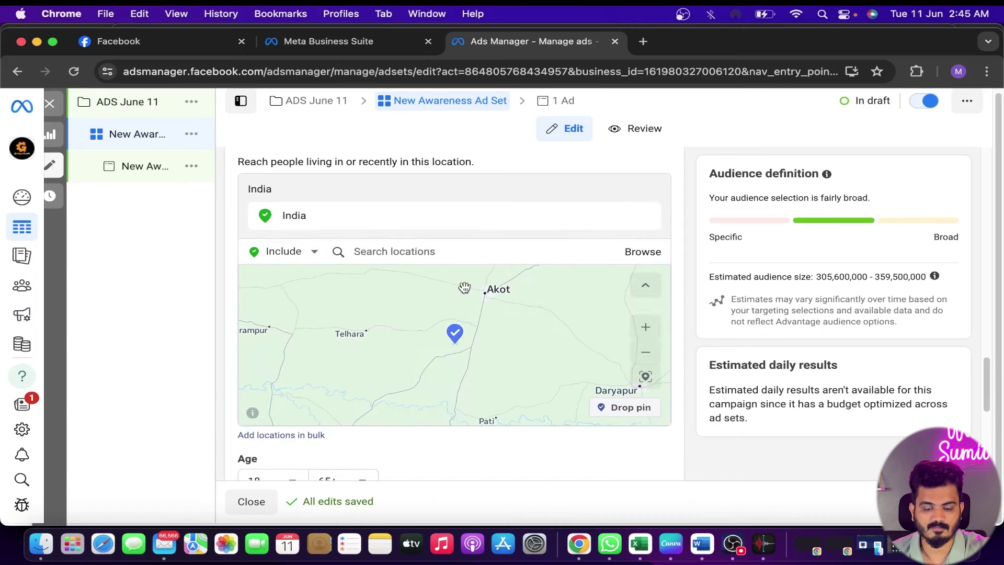
scroll(464, 287, down, 3)
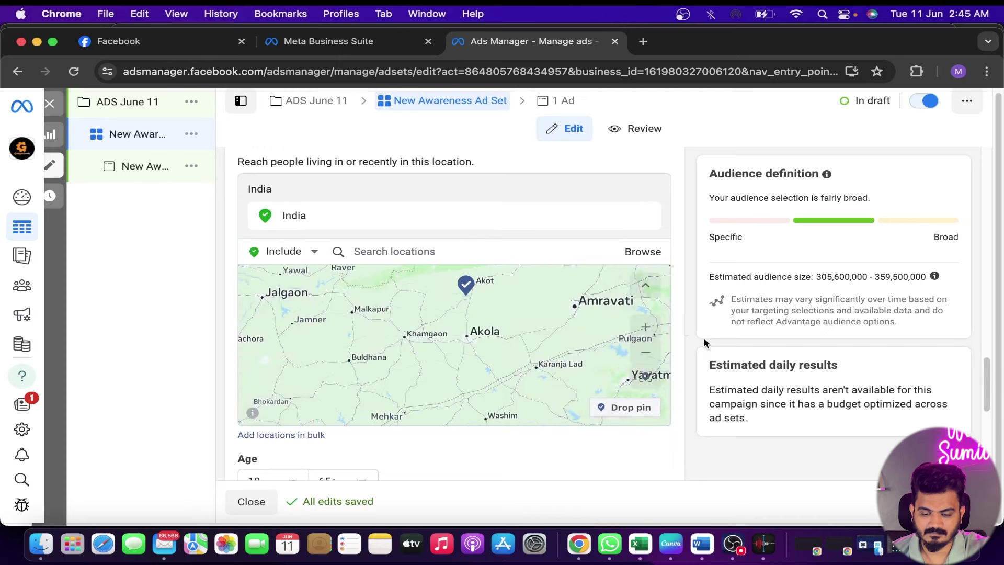
scroll(682, 323, down, 5)
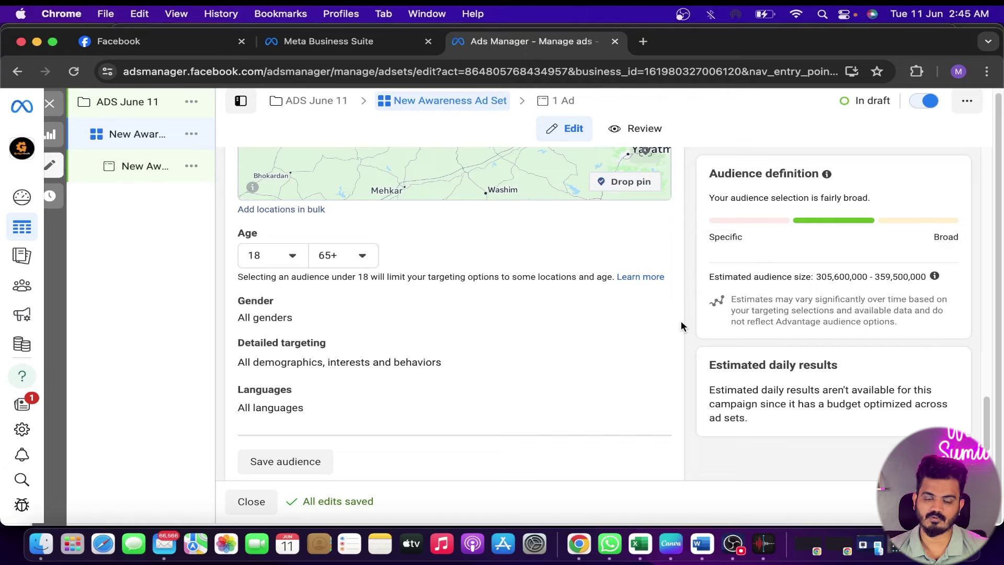
Replace India with the state of Maharashtra as the included location for the ad set's audience.
scroll(447, 308, down, 3)
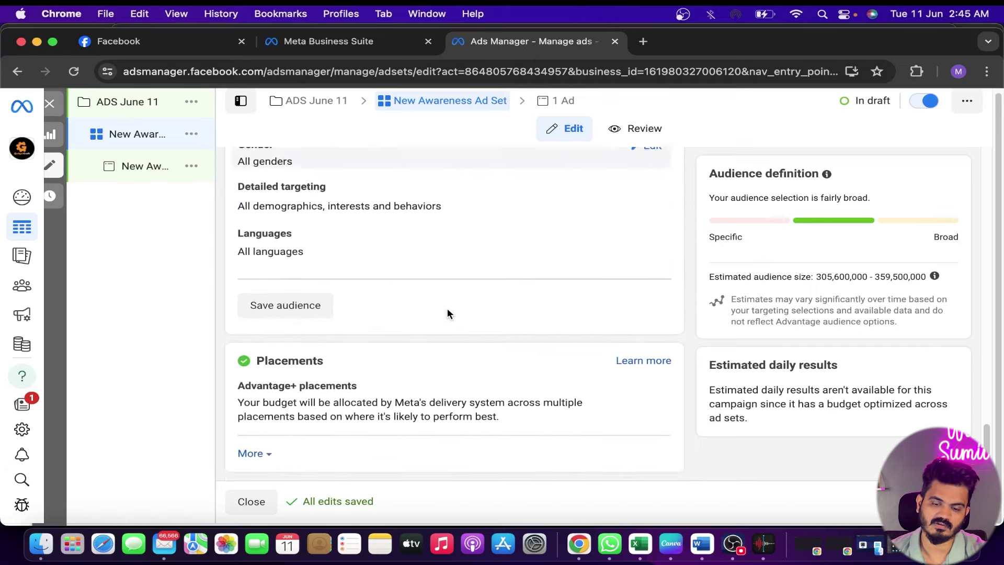
scroll(447, 308, up, 6)
scroll(447, 314, up, 2)
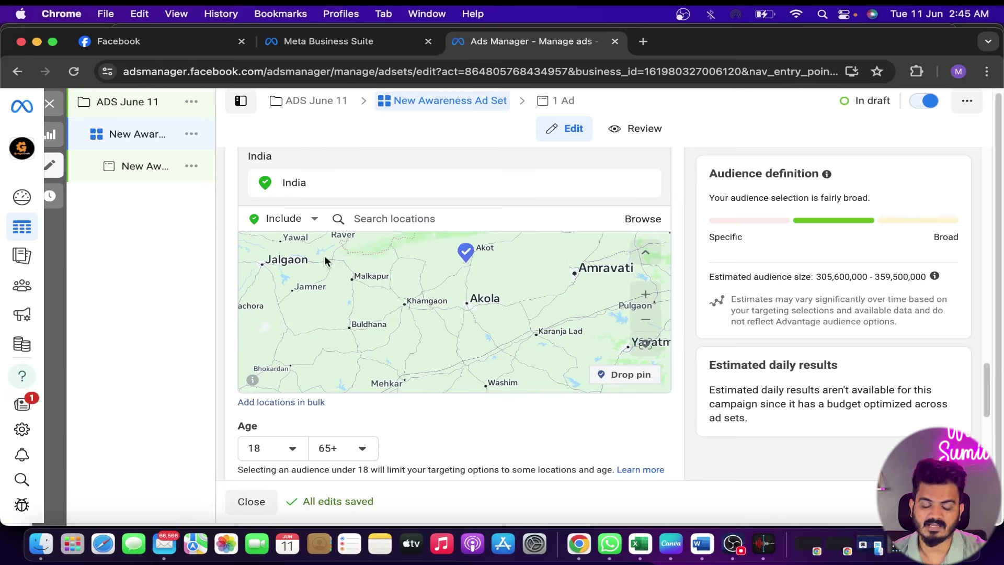
scroll(349, 342, down, 2)
scroll(348, 342, down, 2)
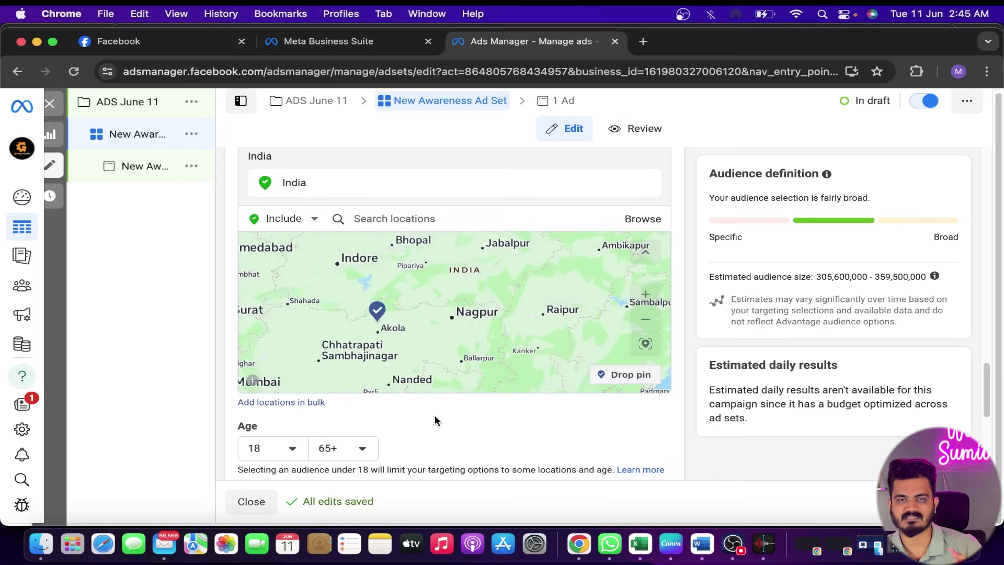
click(340, 189)
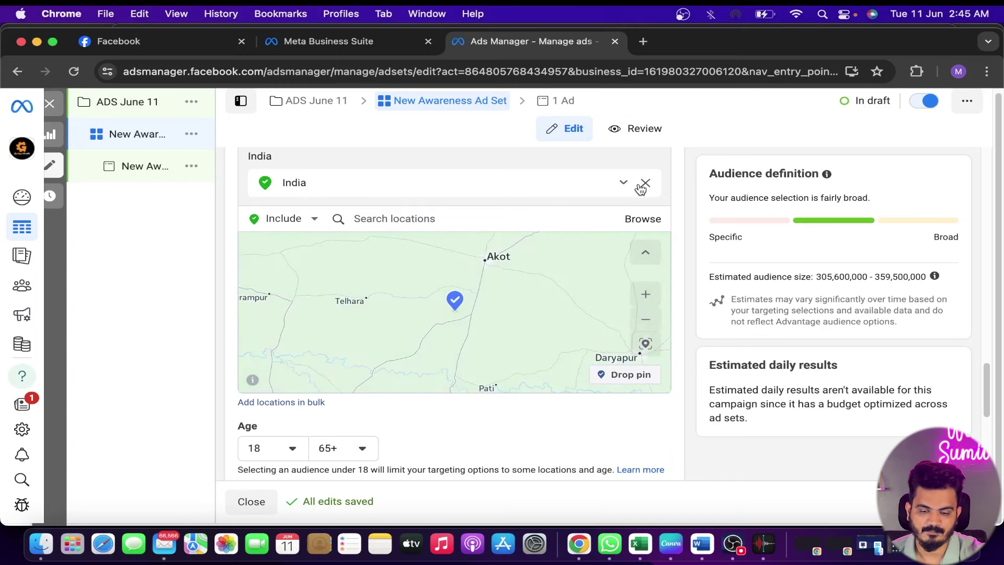
click(645, 184)
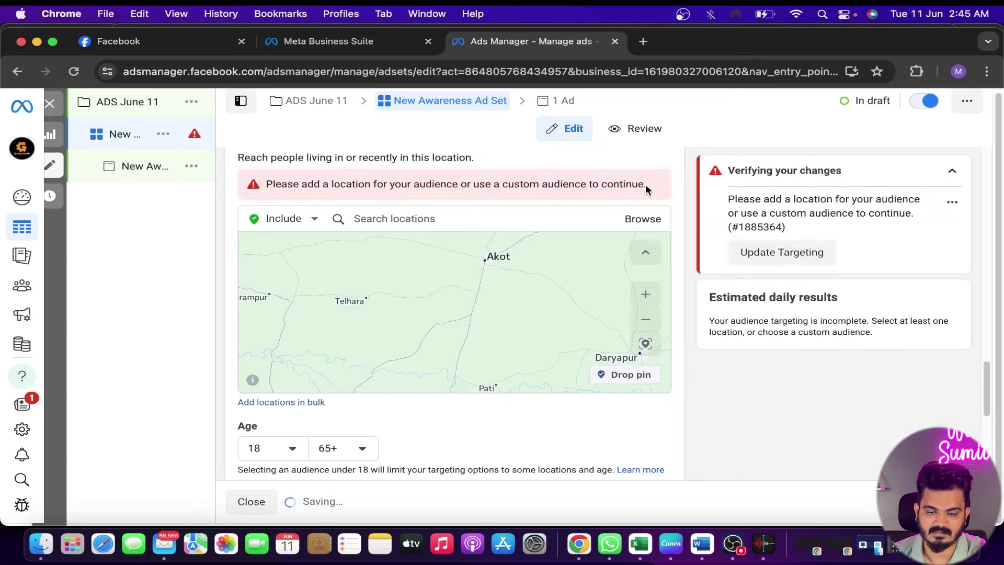
scroll(448, 228, up, 2)
click(381, 332)
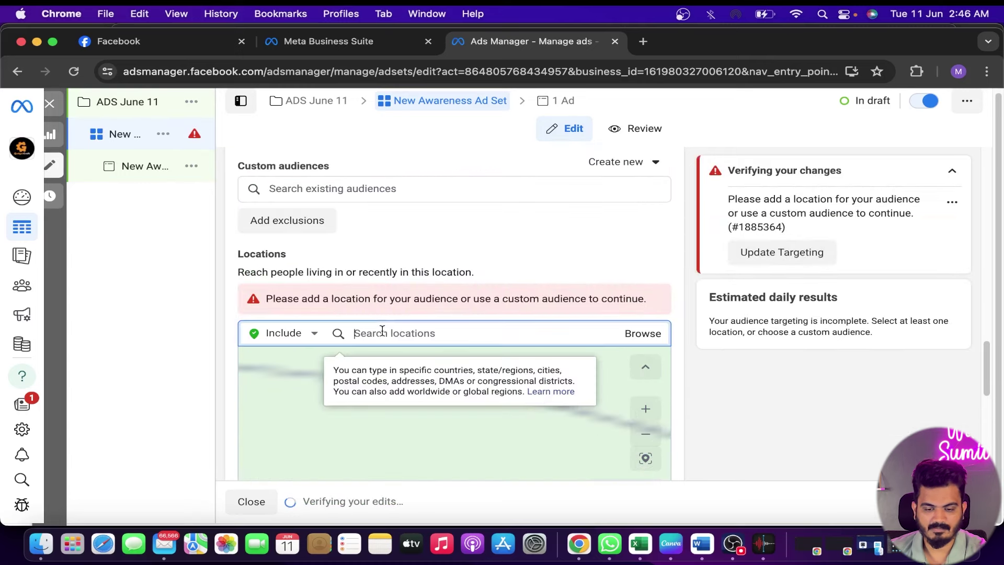
text(mahar)
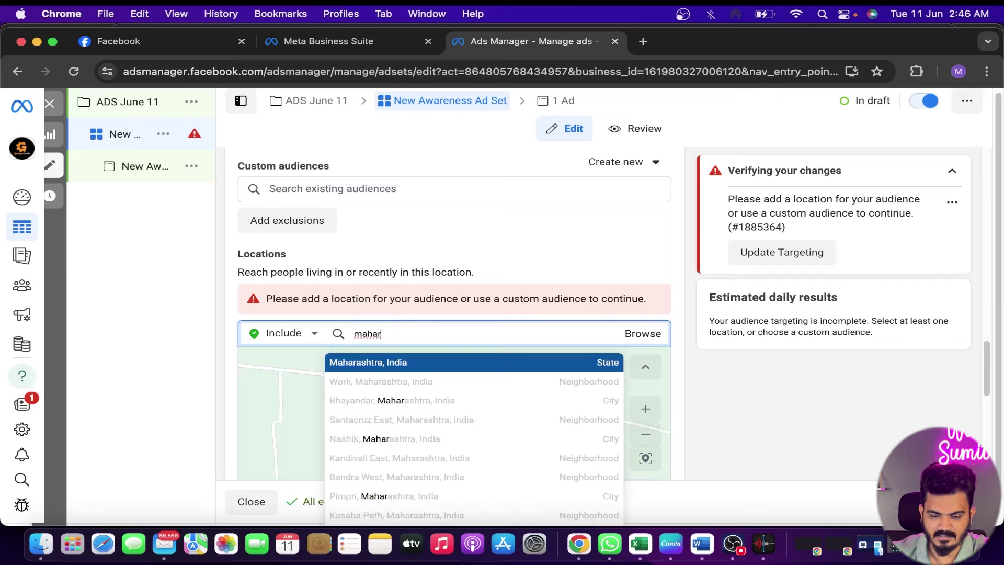
click(371, 362)
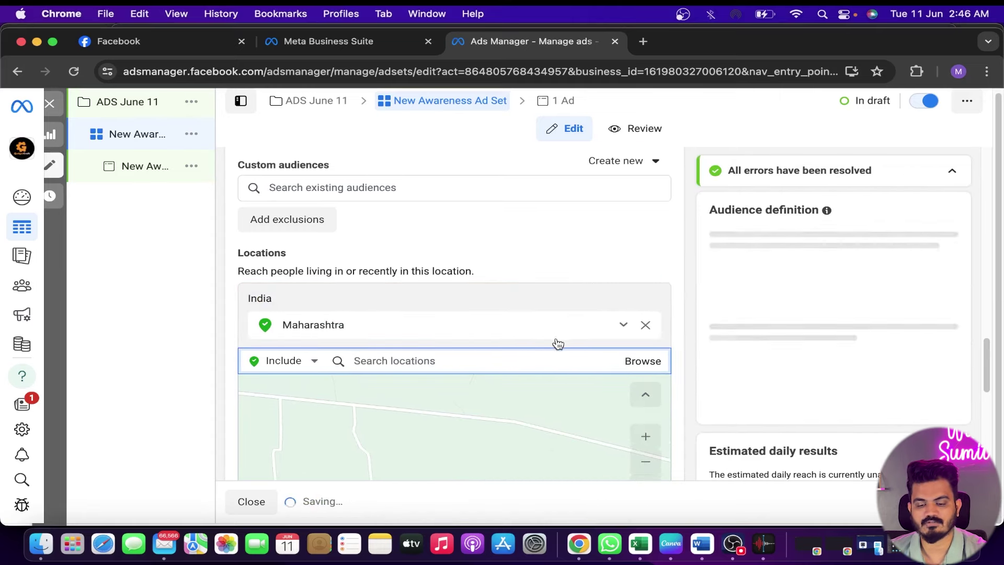
Set the audience's maximum age to 34.
scroll(555, 343, down, 4)
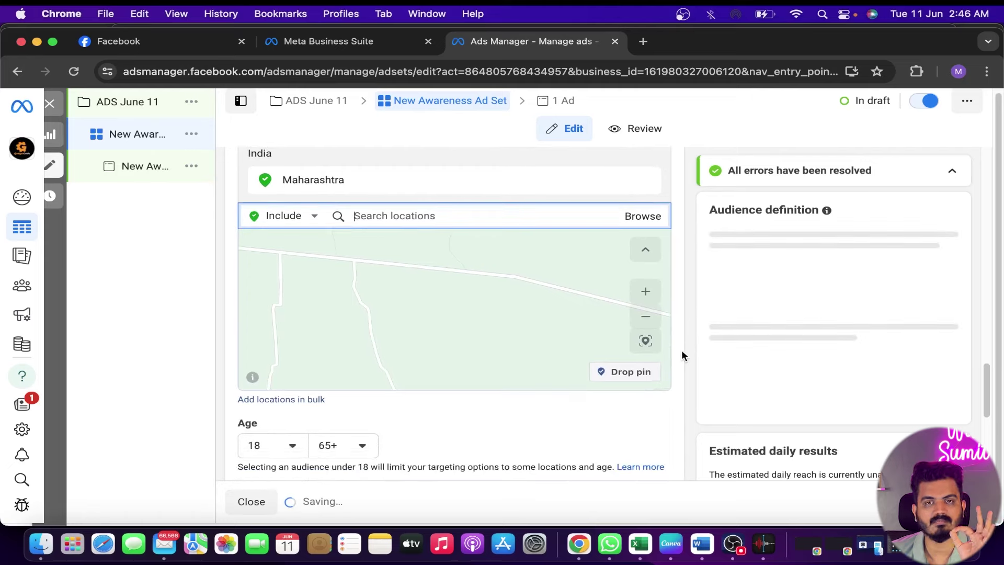
scroll(682, 354, down, 2)
scroll(682, 354, down, 1)
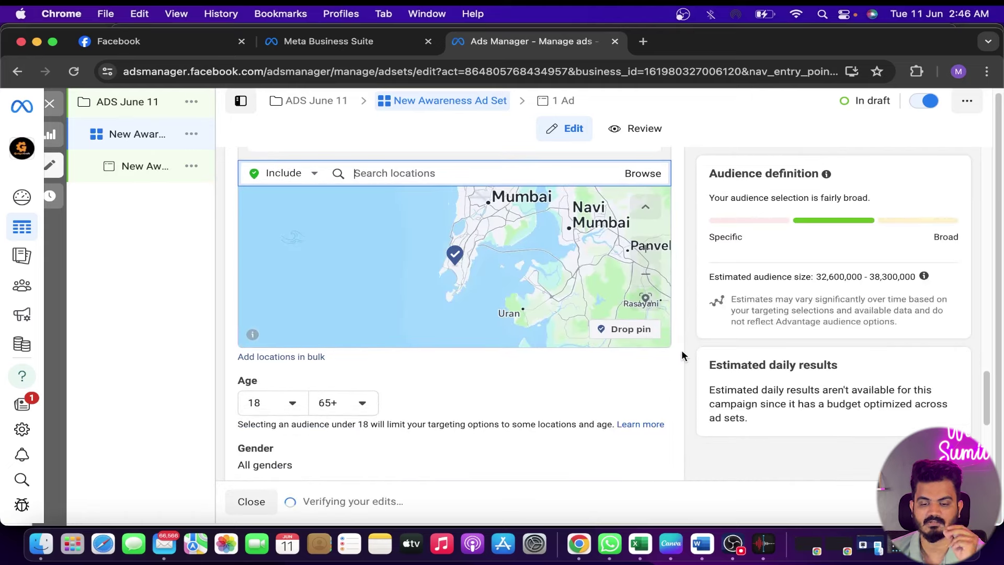
scroll(682, 351, down, 1)
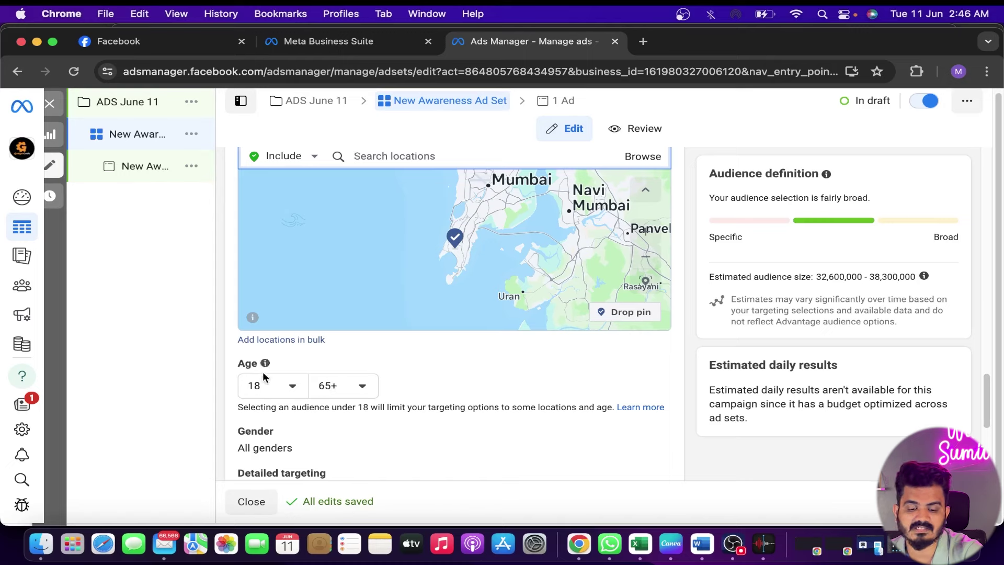
click(362, 386)
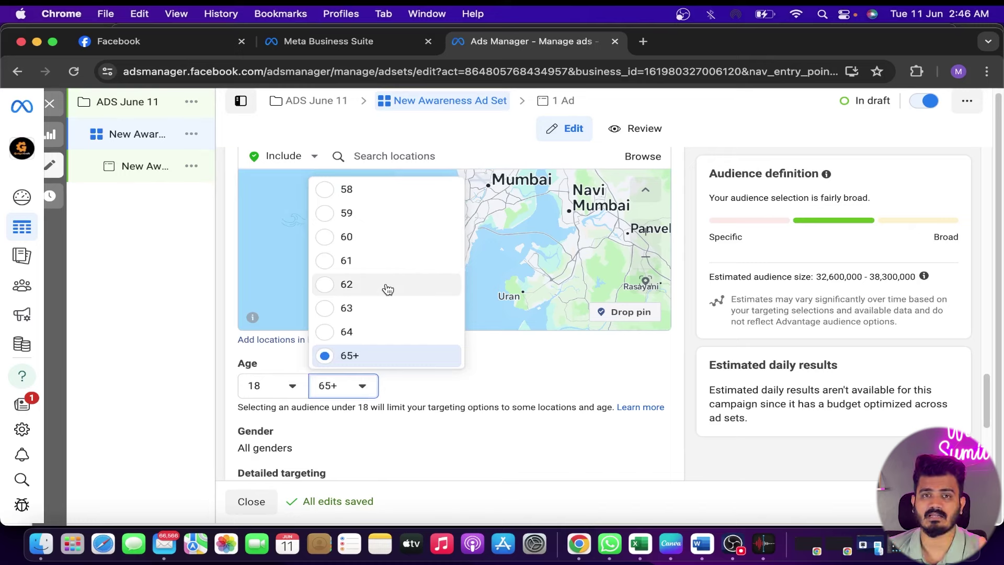
scroll(384, 287, up, 5)
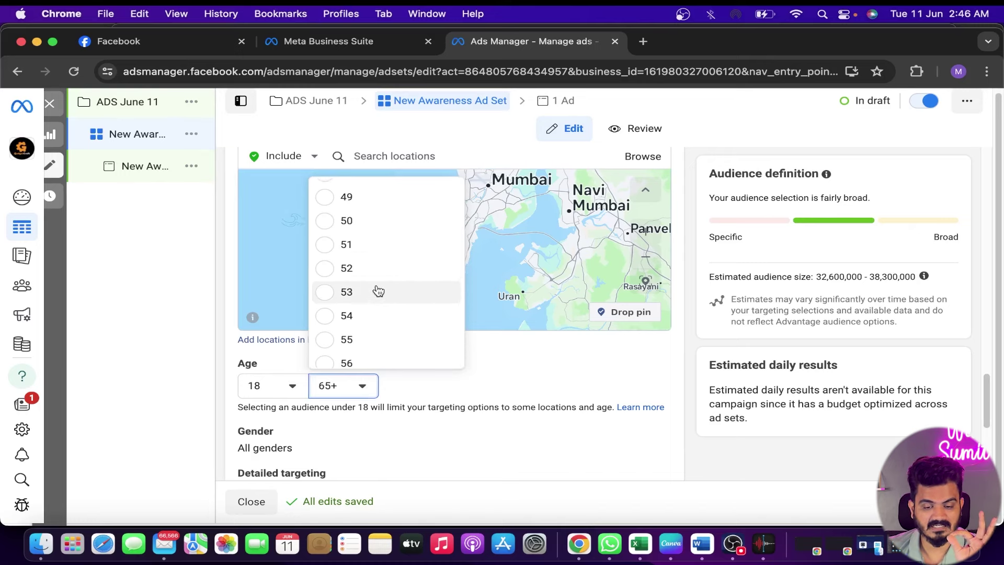
scroll(365, 282, up, 8)
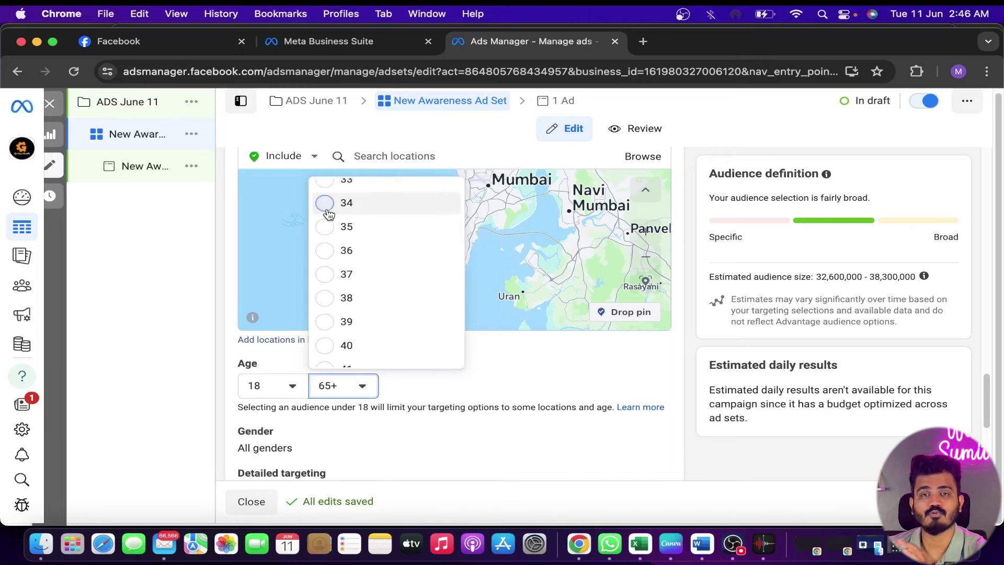
key(Return)
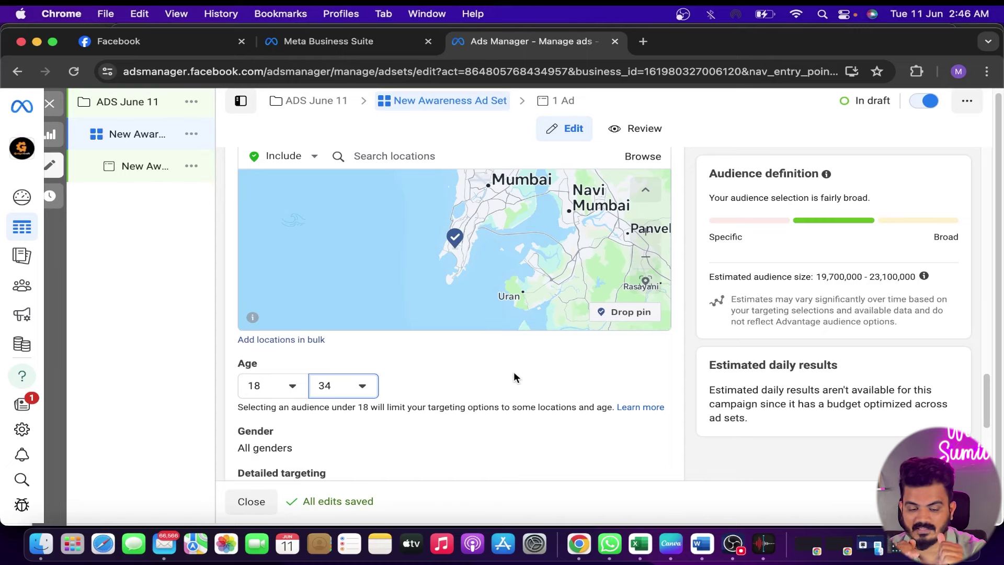
Open the audience's detailed targeting for editing and examine the demographics, interests and behaviors search.
scroll(449, 374, down, 3)
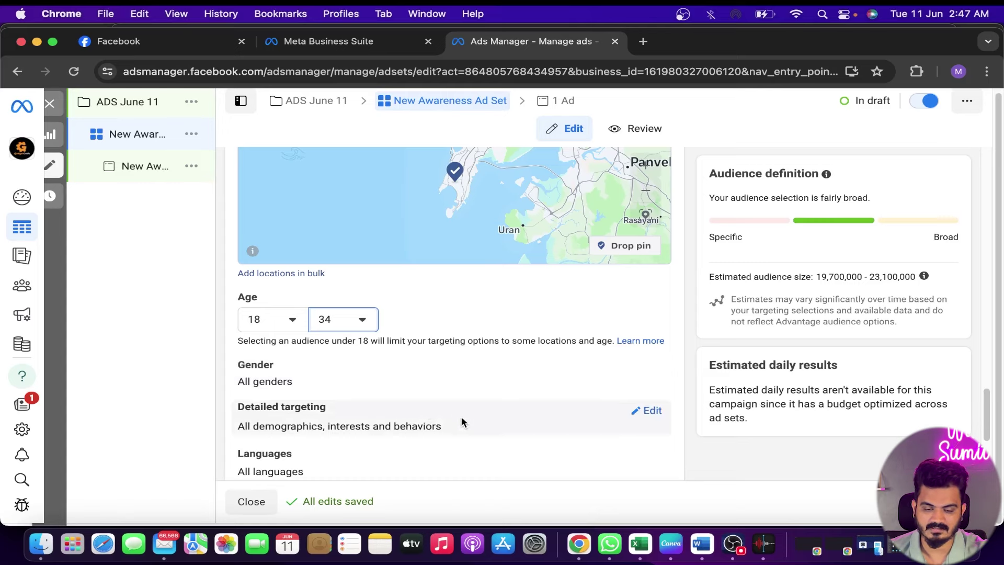
scroll(463, 417, down, 3)
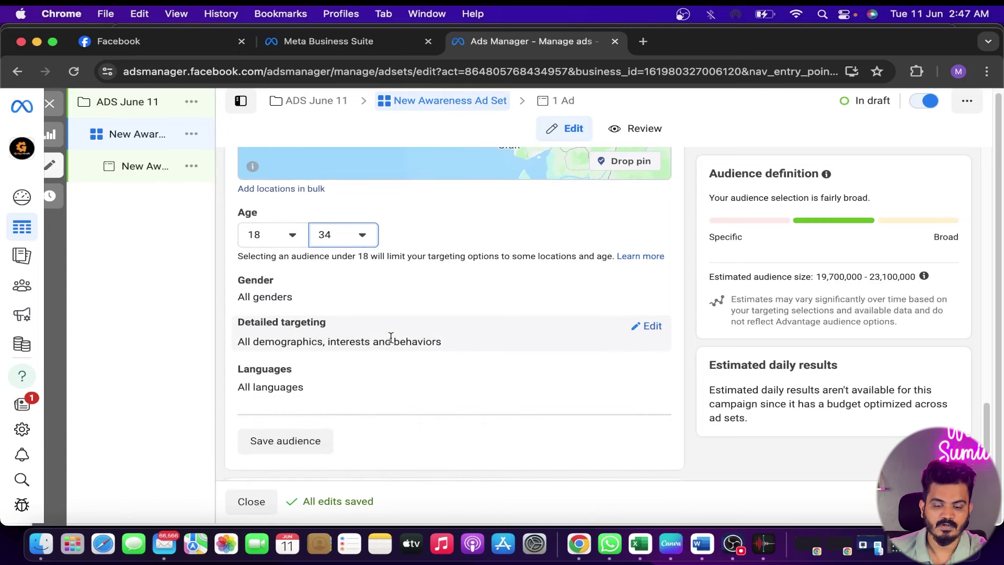
click(656, 327)
scroll(513, 329, down, 2)
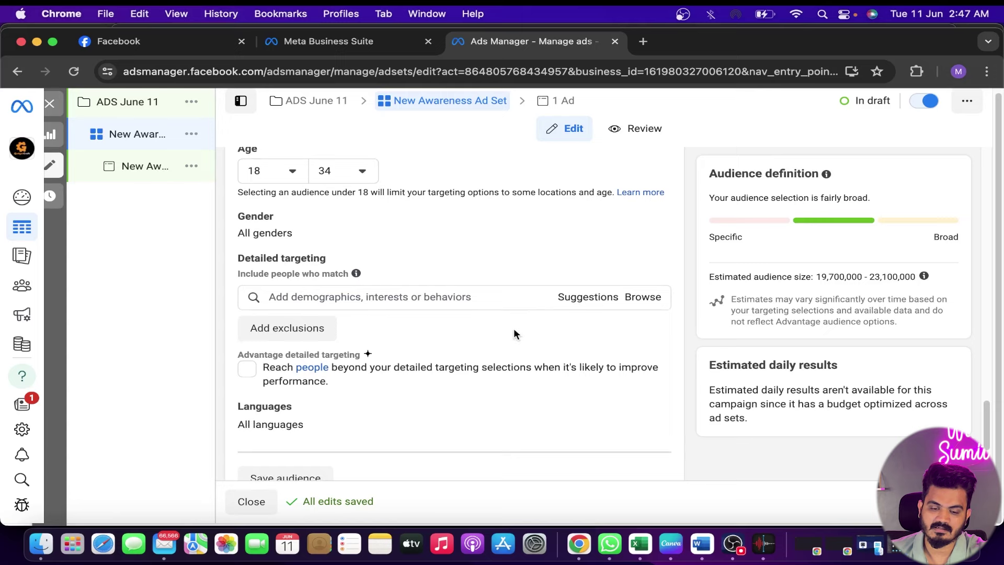
click(395, 293)
click(547, 255)
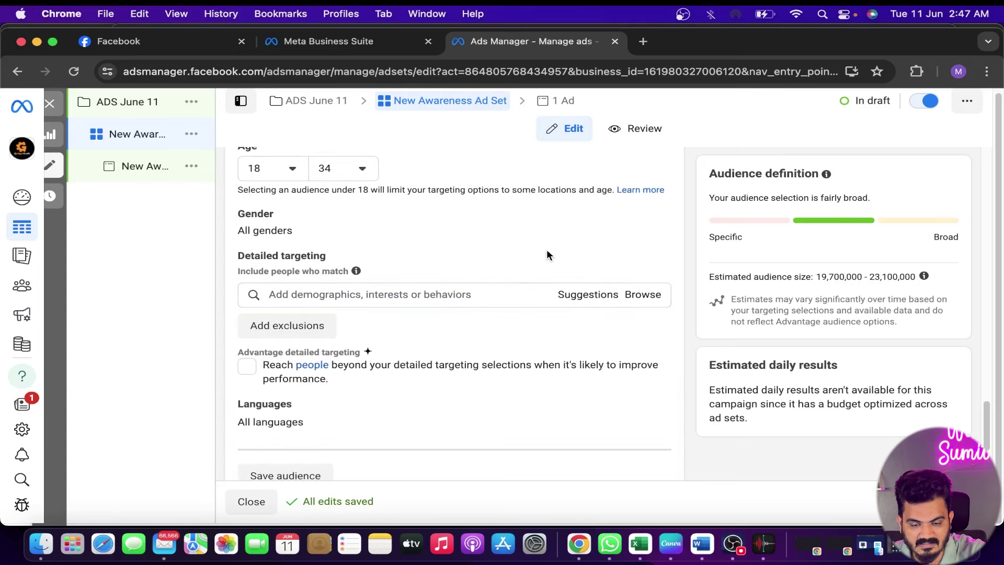
click(433, 294)
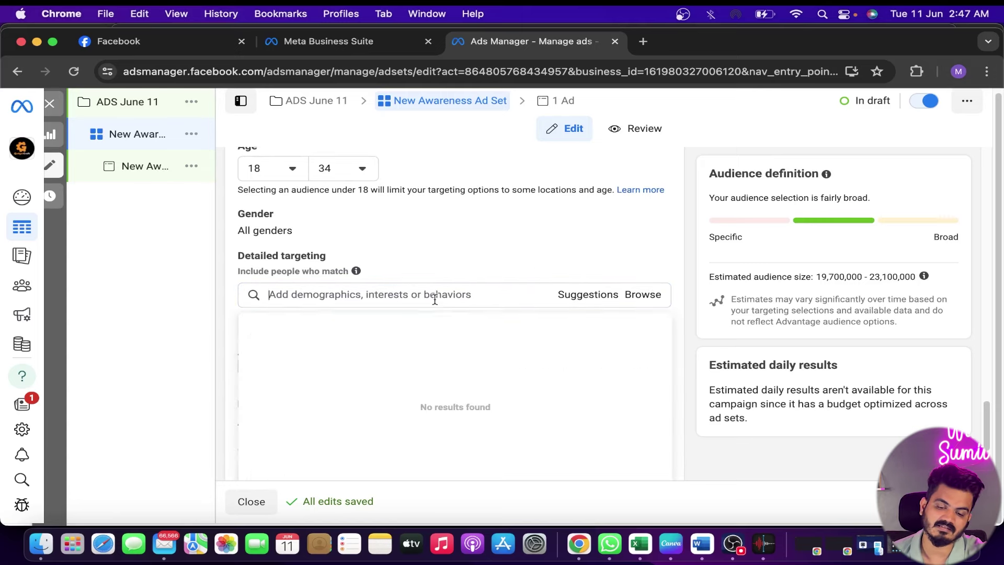
click(469, 256)
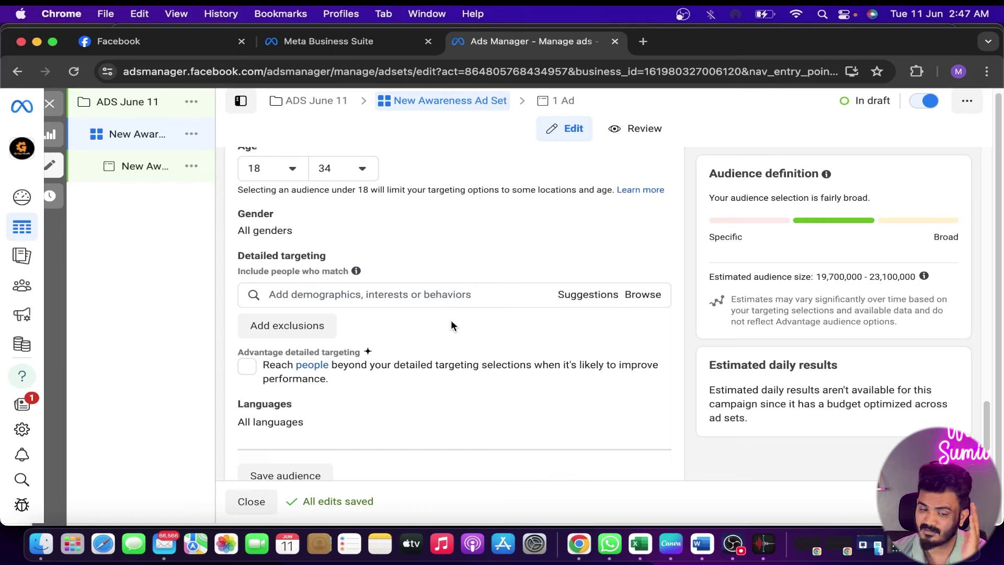
Expand the additional placement options and examine the brand safety, inventory filter and exclusion settings.
scroll(451, 324, down, 3)
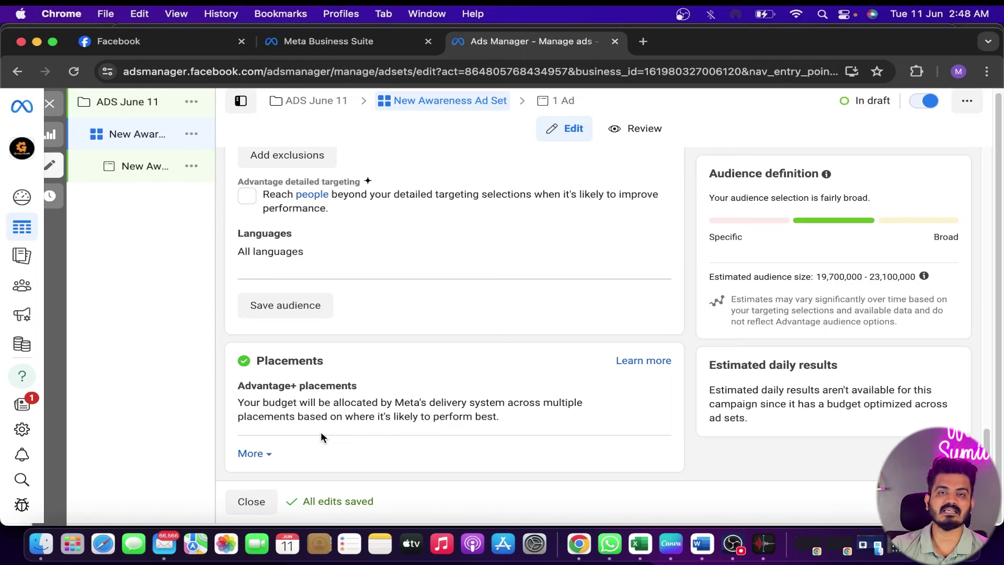
click(252, 454)
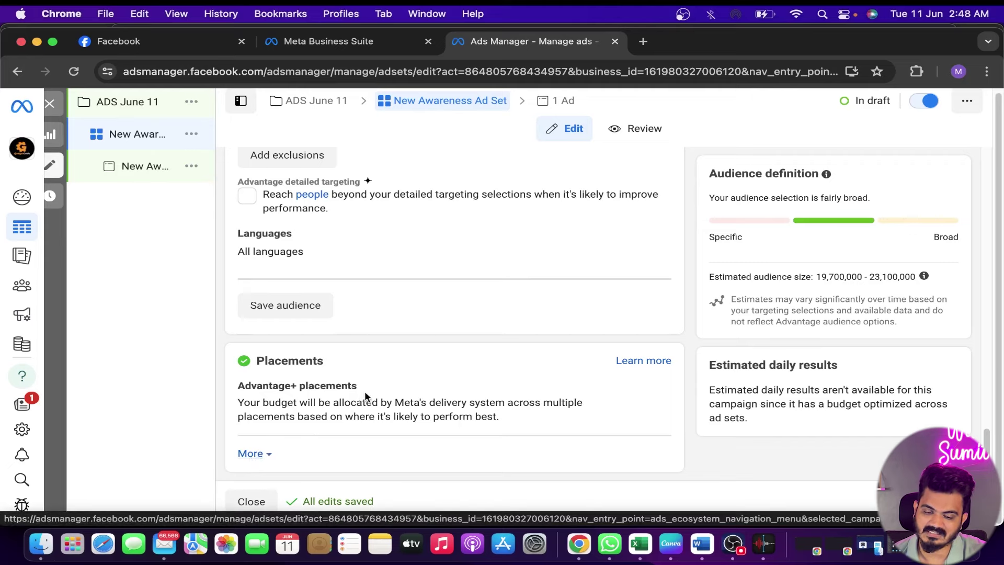
scroll(364, 391, down, 5)
scroll(365, 390, down, 1)
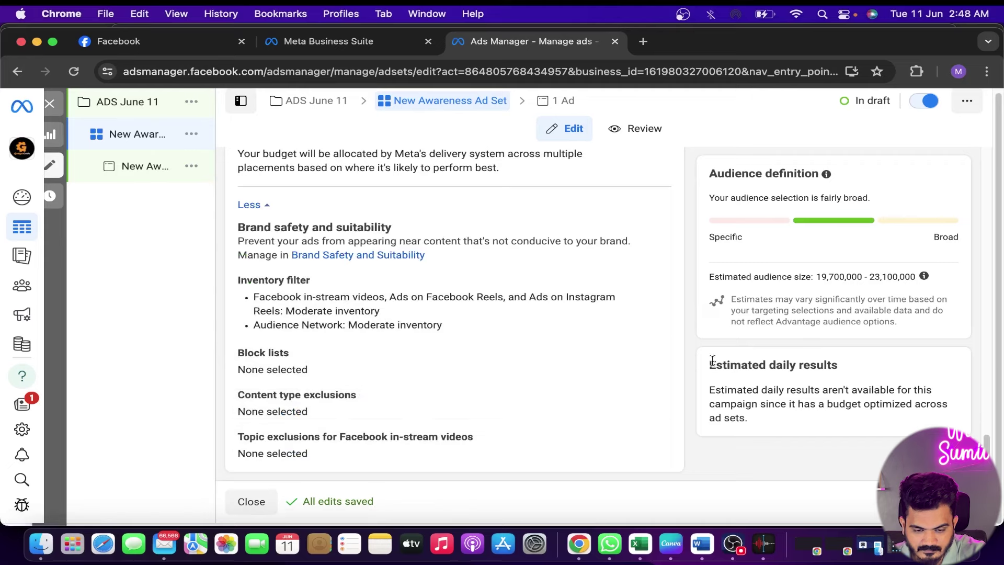
scroll(503, 380, up, 3)
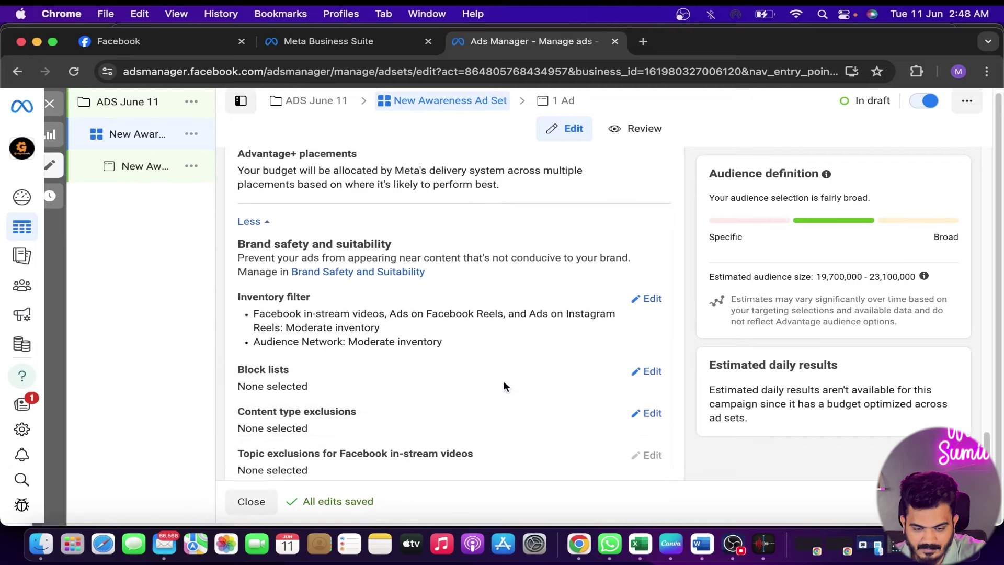
scroll(549, 329, up, 1)
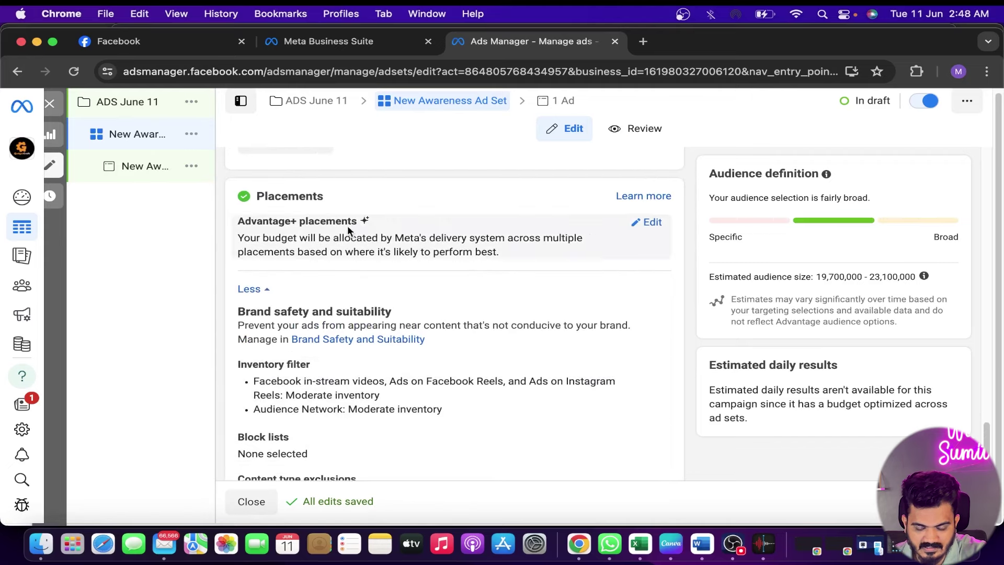
Switch the ad set from Advantage+ placements to Manual placements and examine the platform and placement choices.
click(633, 222)
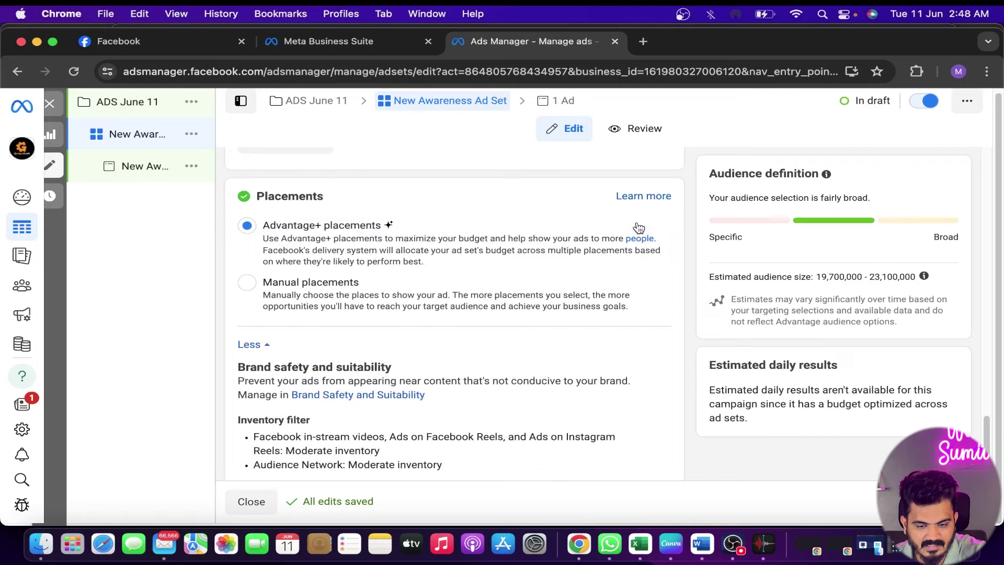
click(295, 292)
scroll(402, 332, down, 5)
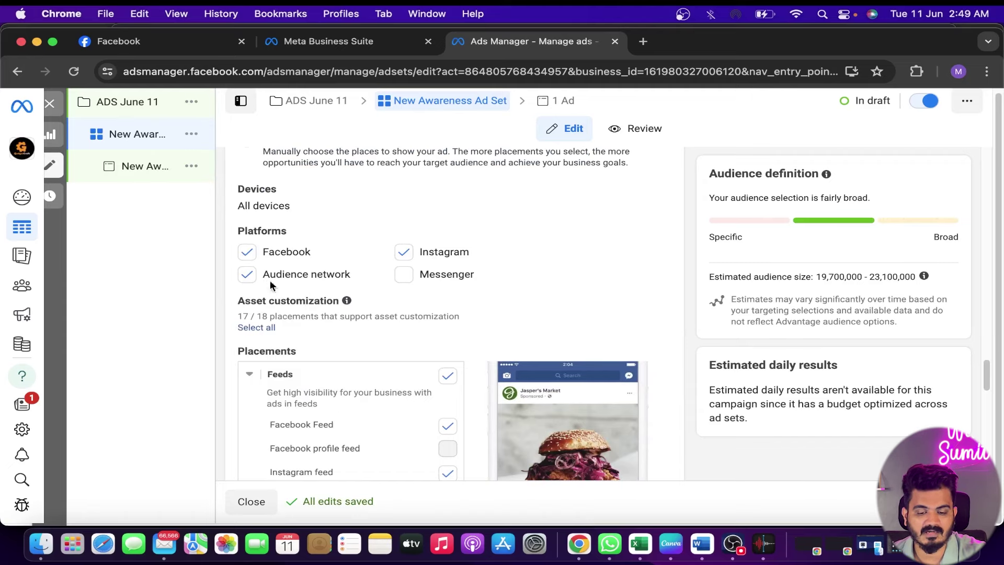
scroll(478, 291, down, 5)
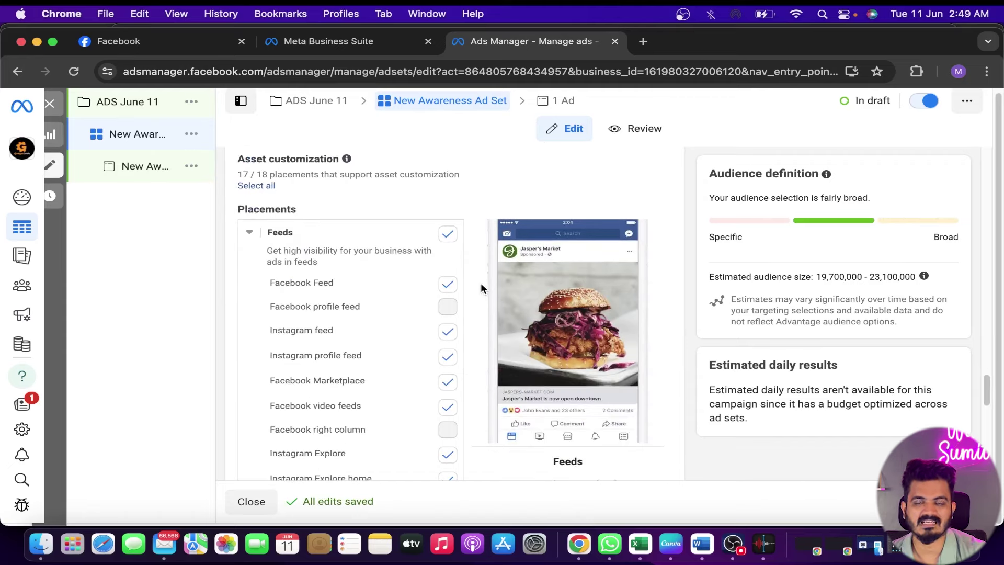
Deselect the Feeds, In-stream ads for videos and reels, and Search results placement groups.
click(449, 240)
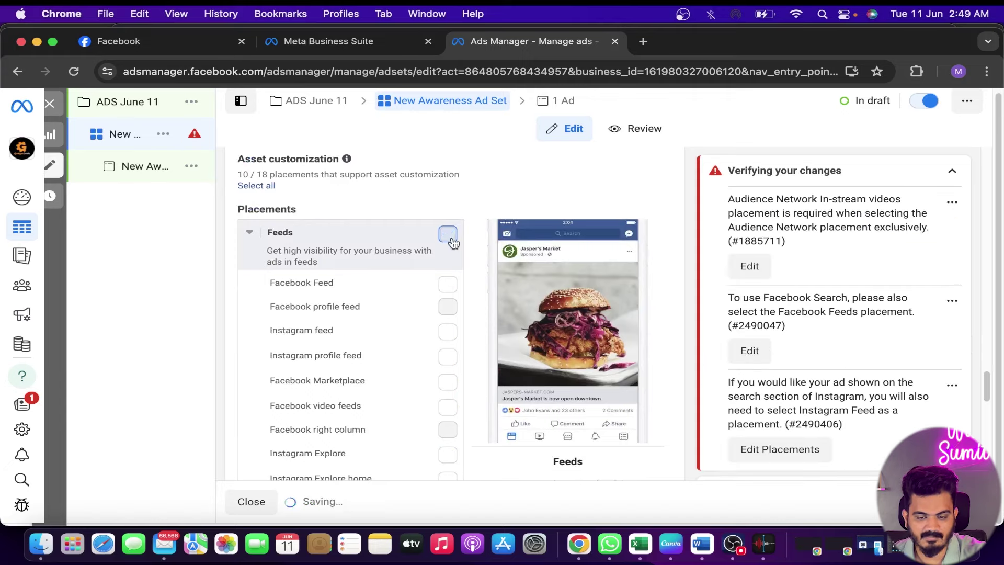
scroll(470, 312, down, 8)
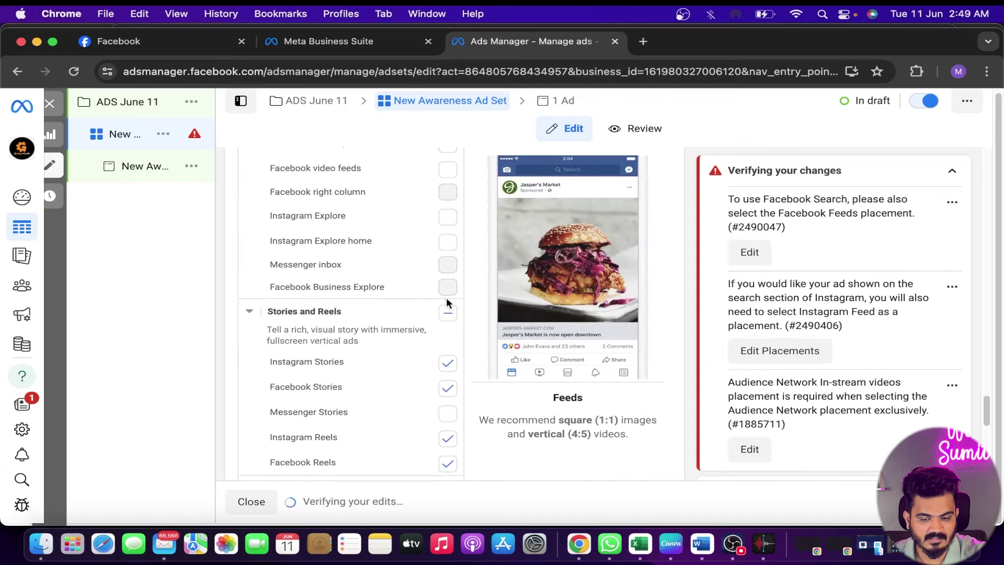
scroll(447, 302, down, 6)
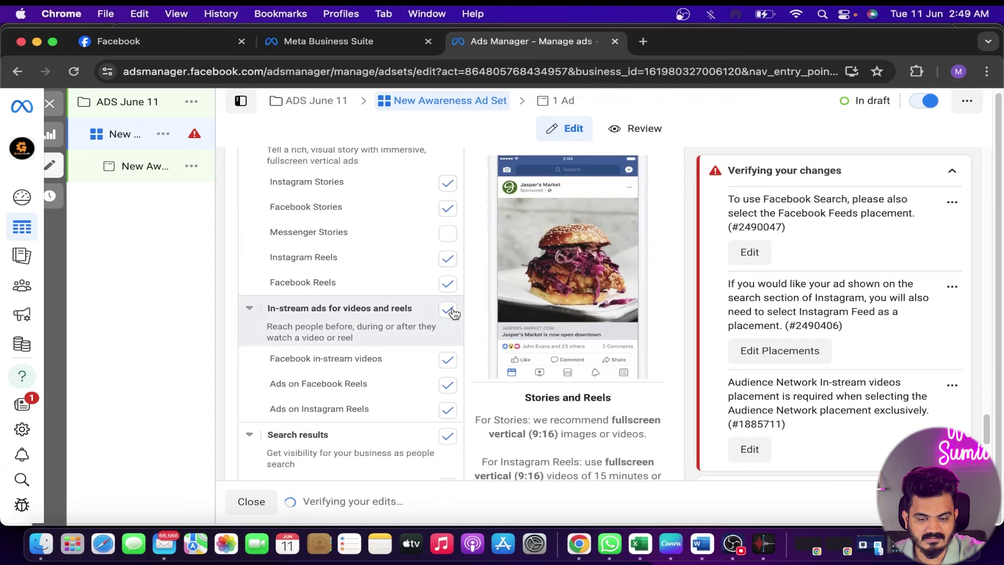
click(450, 311)
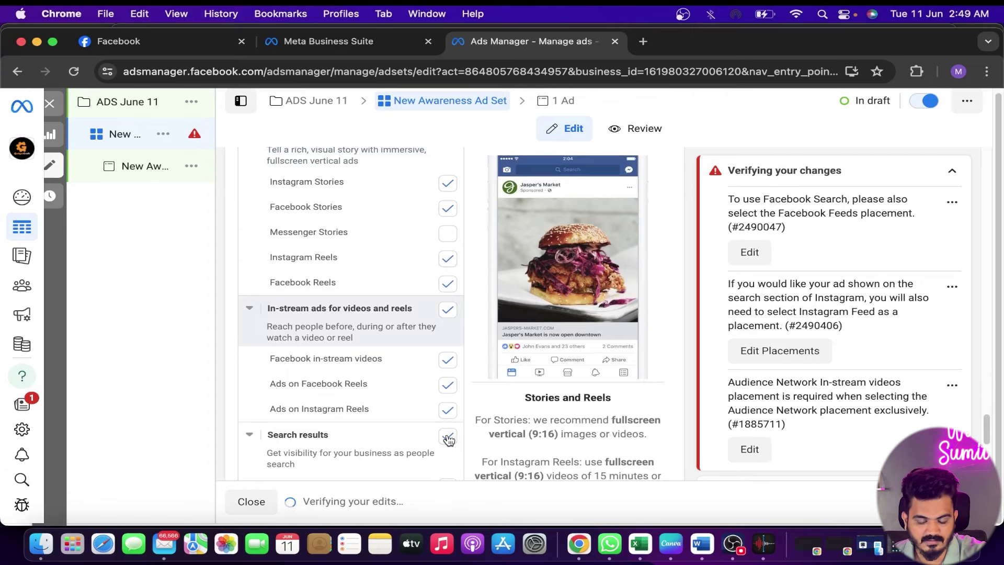
scroll(469, 407, down, 6)
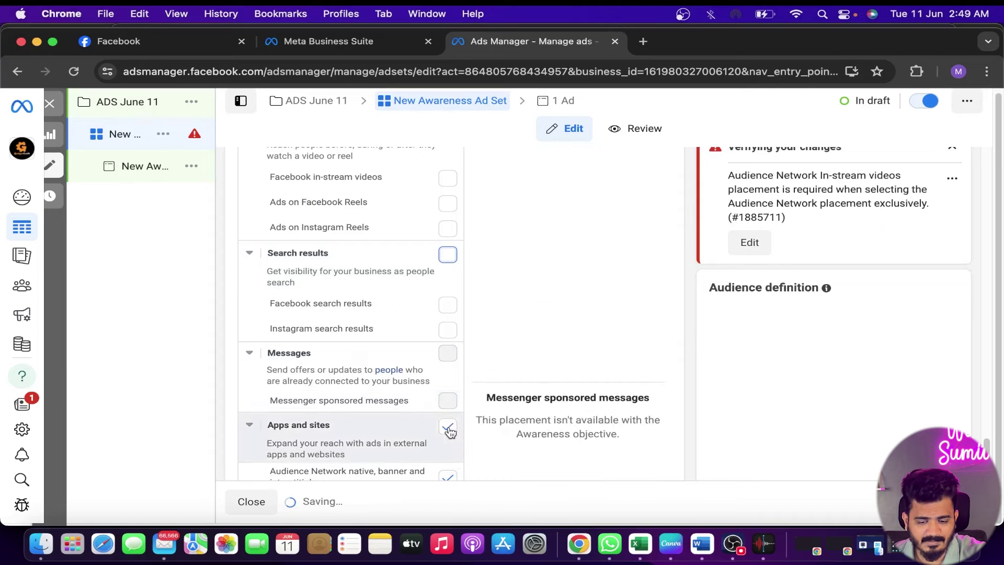
scroll(474, 361, down, 3)
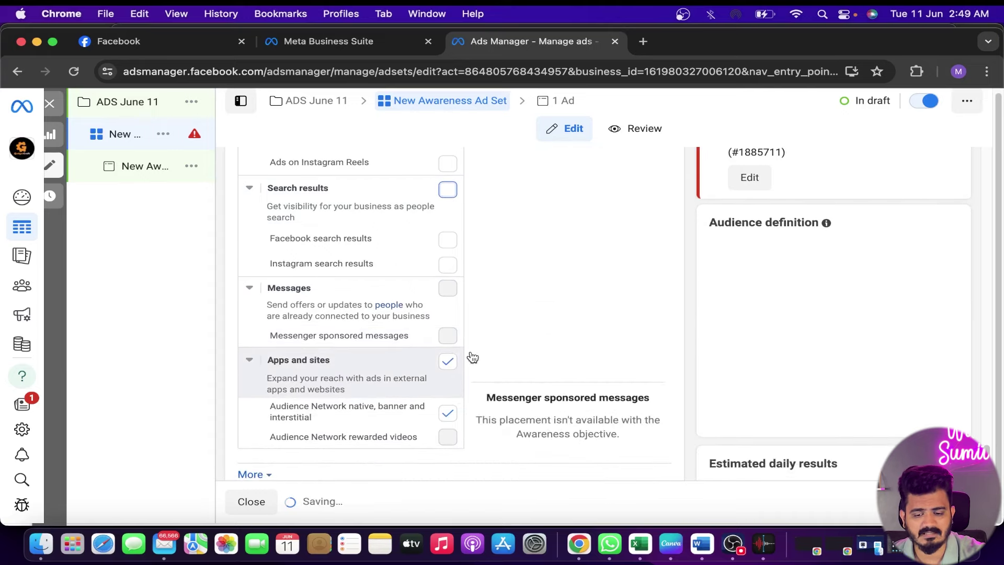
Review the remaining manual placement selections, including Stories and Reels and Apps and sites.
scroll(458, 389, up, 10)
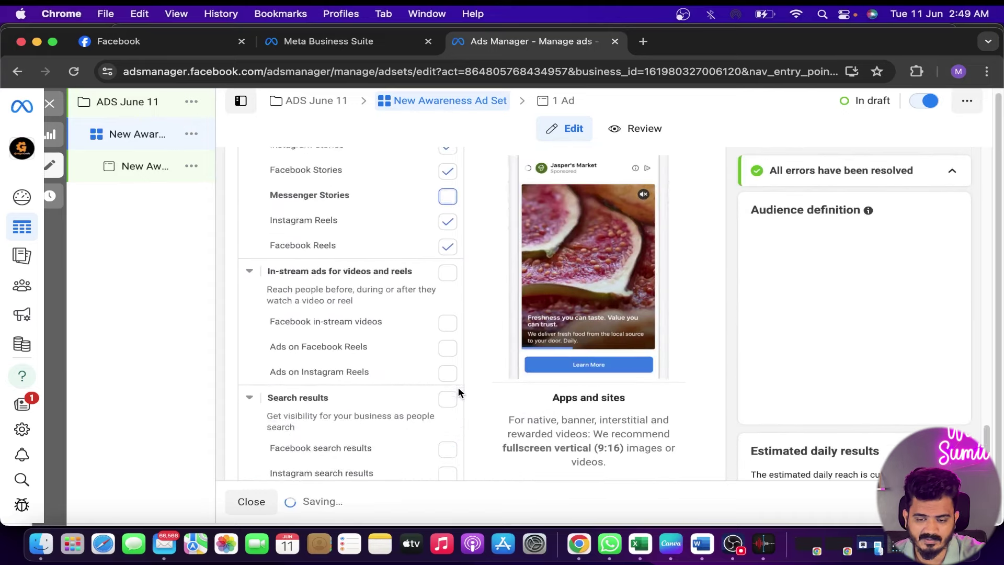
scroll(459, 384, up, 2)
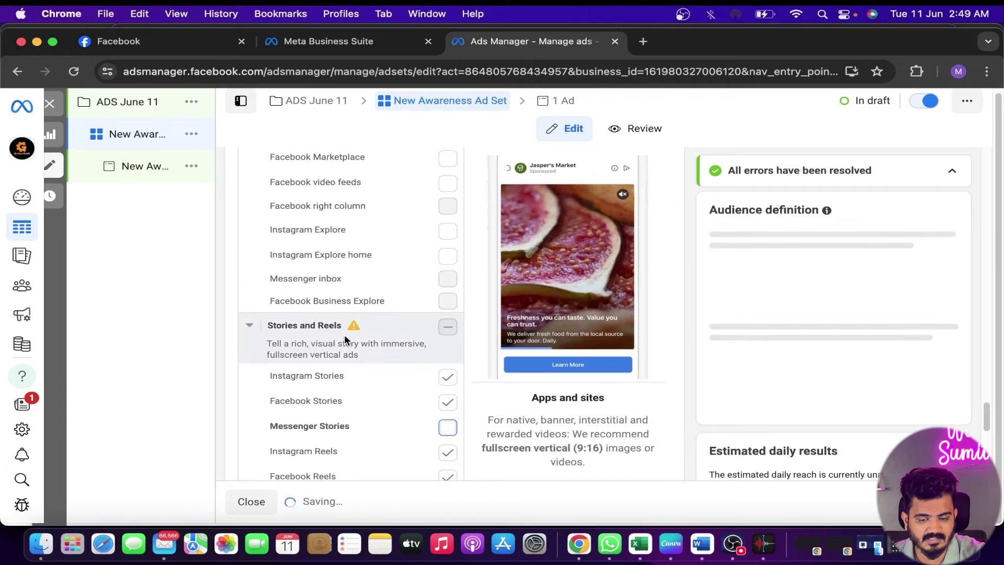
scroll(467, 419, down, 2)
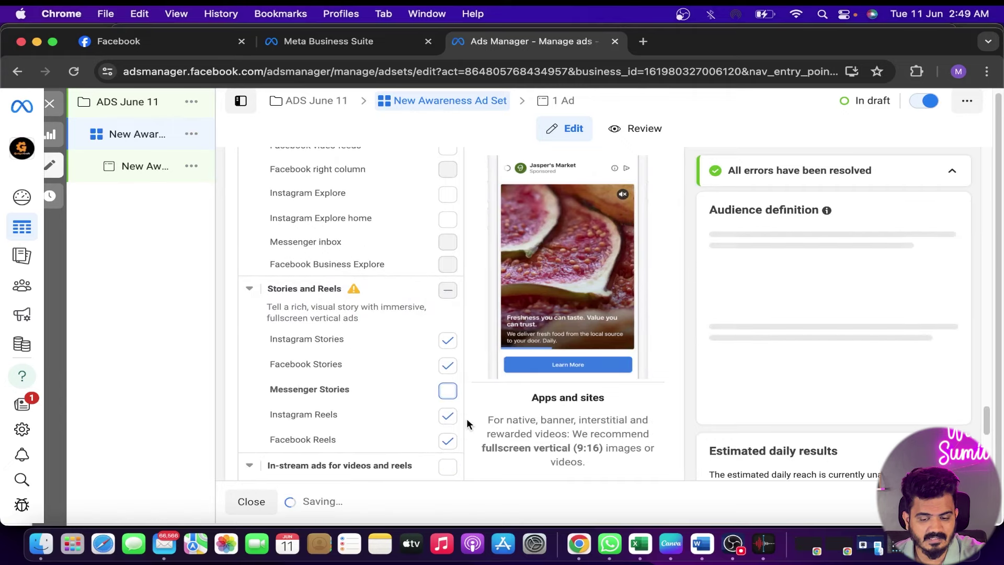
scroll(576, 422, up, 15)
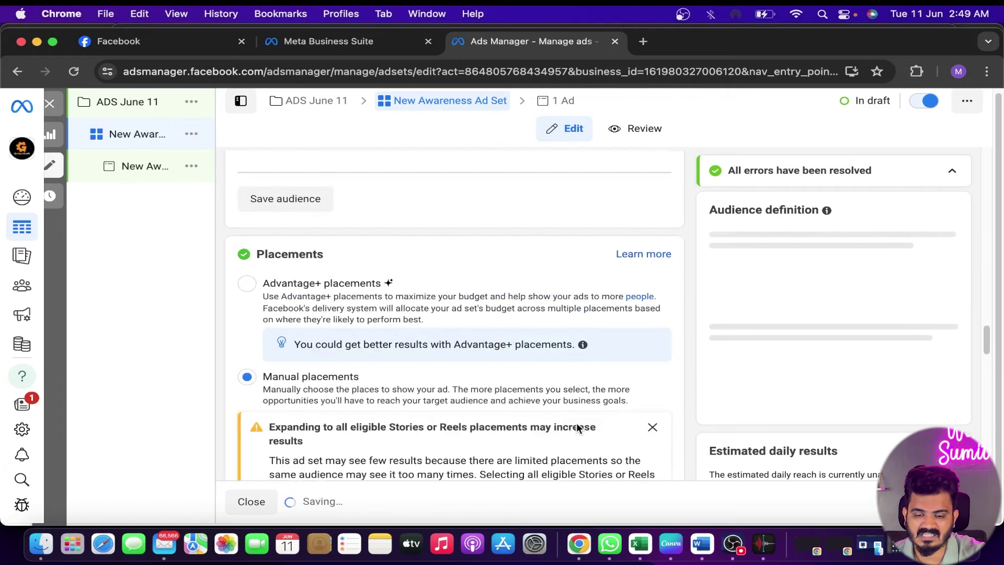
scroll(576, 422, up, 3)
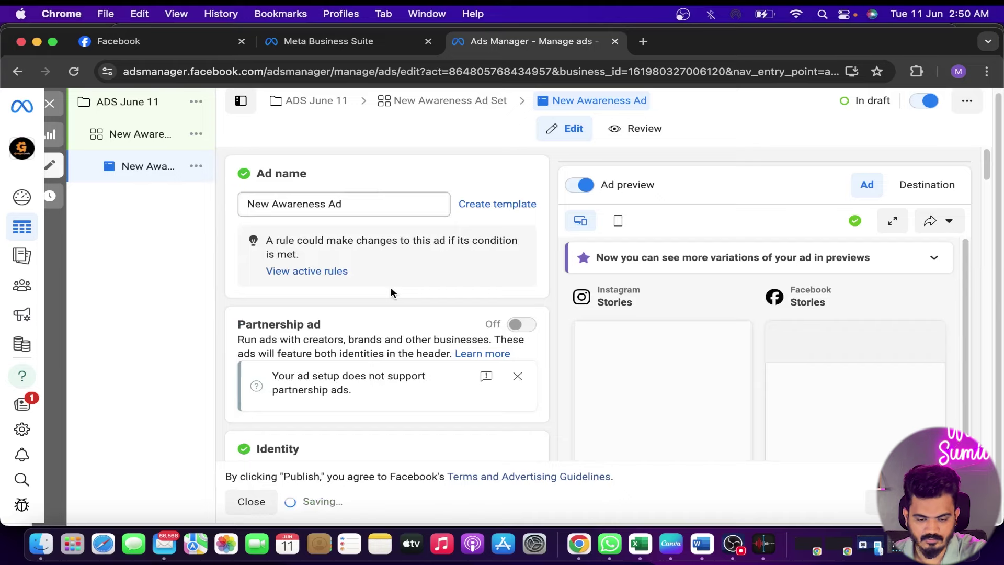
Examine the New Awareness Ad's name, partnership, Facebook Page and Instagram identity, and the ad setup format choices.
scroll(392, 284, down, 3)
scroll(392, 283, up, 3)
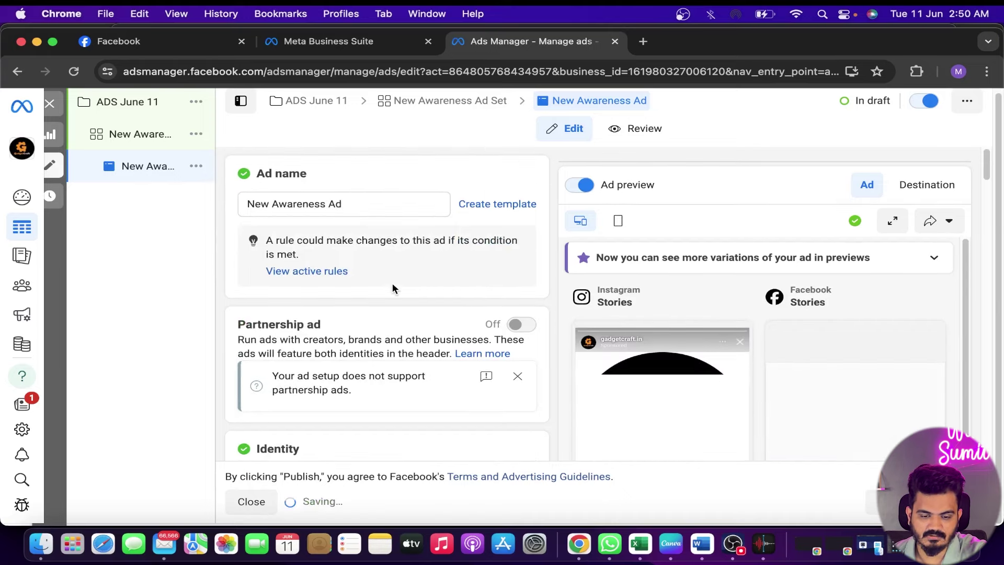
scroll(384, 277, down, 5)
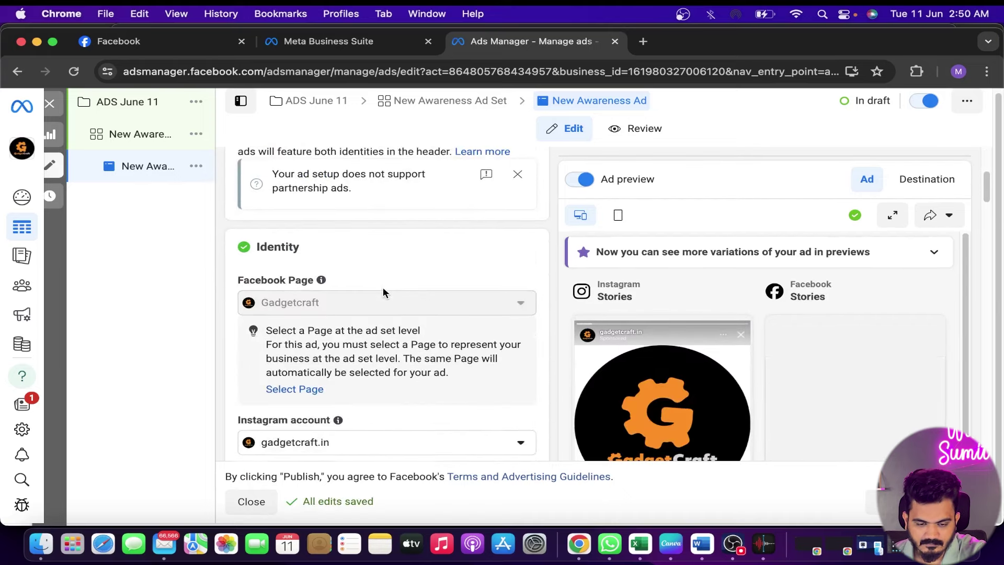
scroll(383, 288, down, 3)
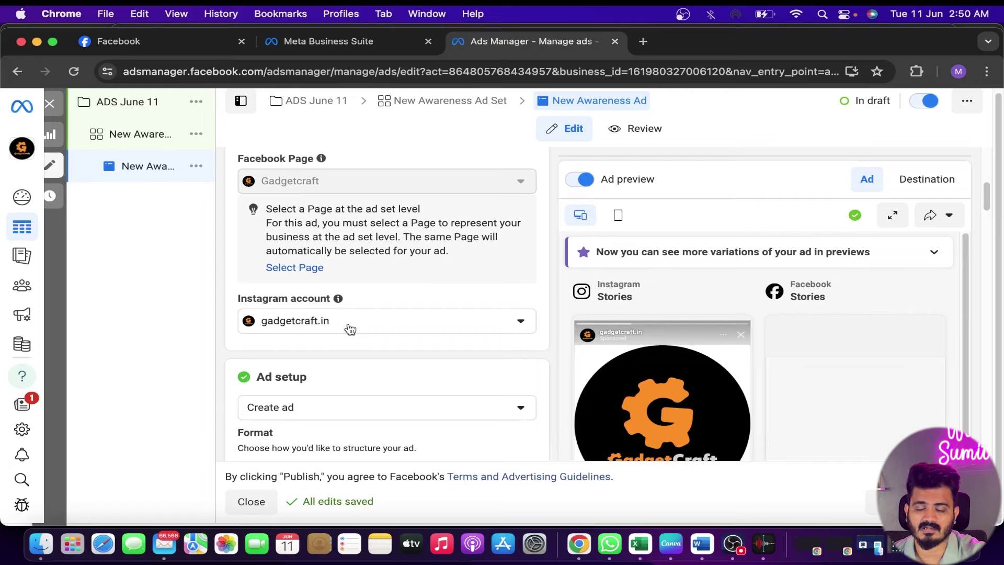
scroll(360, 349, down, 3)
scroll(363, 347, down, 1)
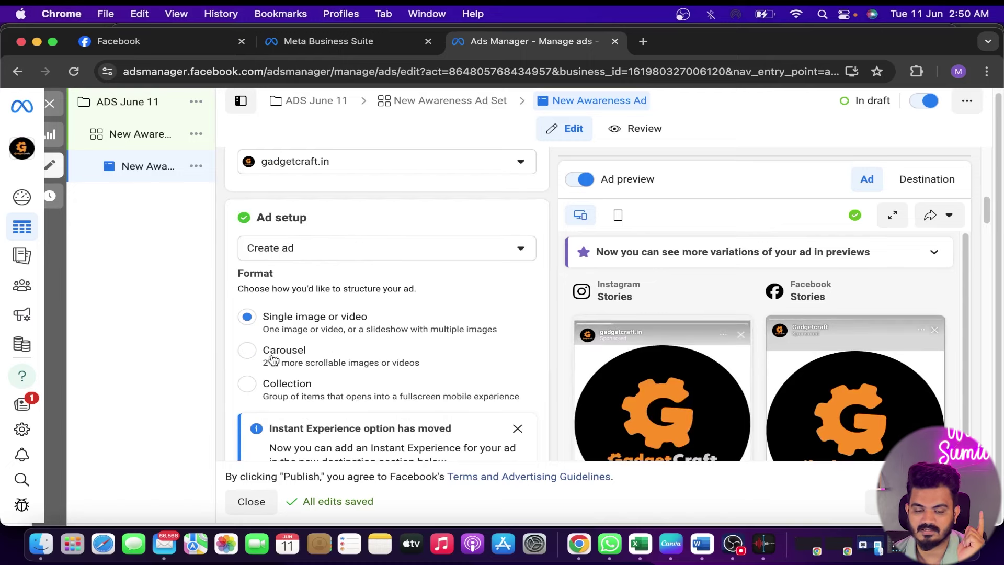
Try the Carousel and Collection ad formats and return the ad to Single image or video.
click(389, 345)
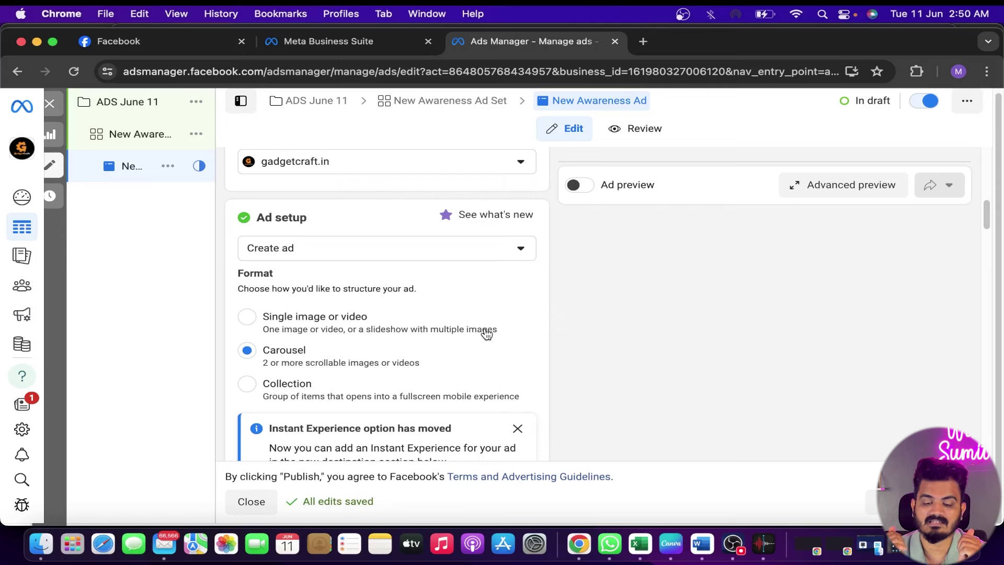
click(301, 386)
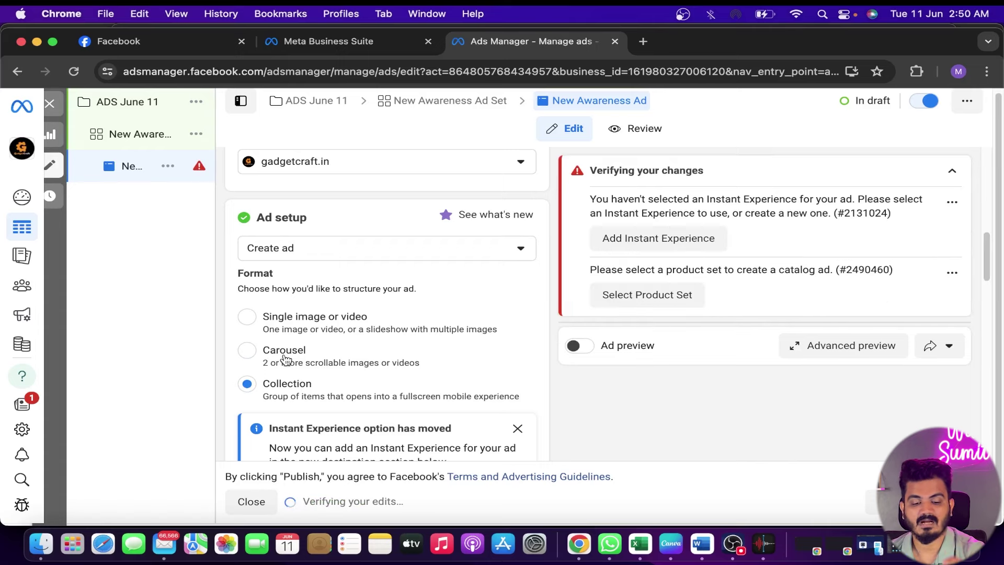
click(458, 343)
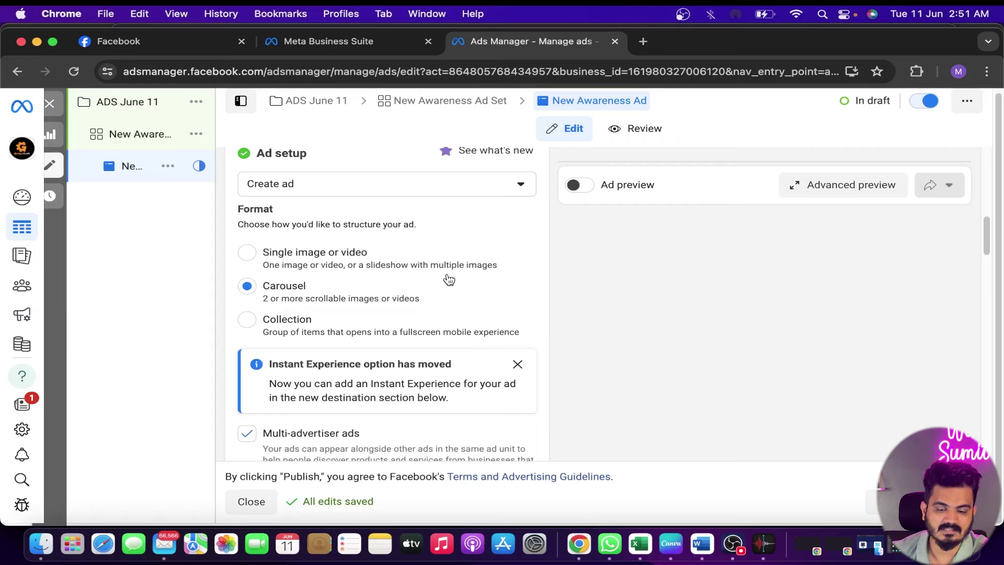
scroll(448, 279, down, 3)
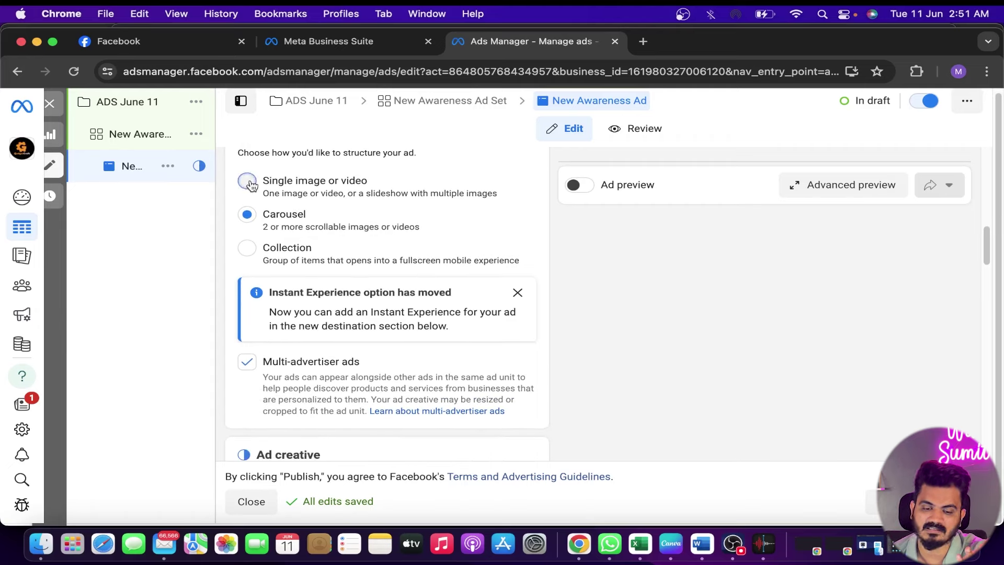
scroll(366, 250, down, 8)
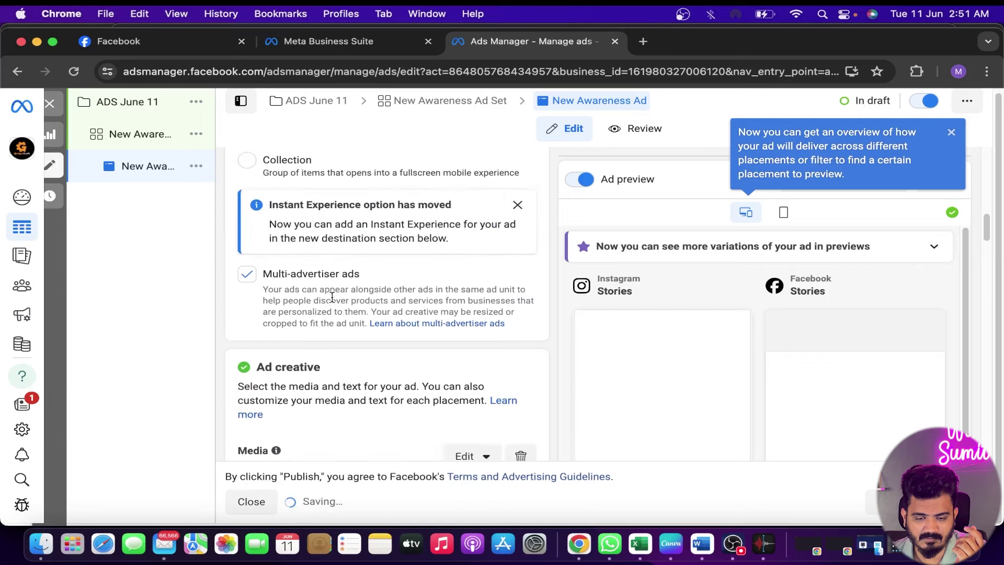
Review the ad creative's media and text, and remove the existing logo media from the Stories and Reels placements.
scroll(331, 296, up, 2)
scroll(332, 299, down, 6)
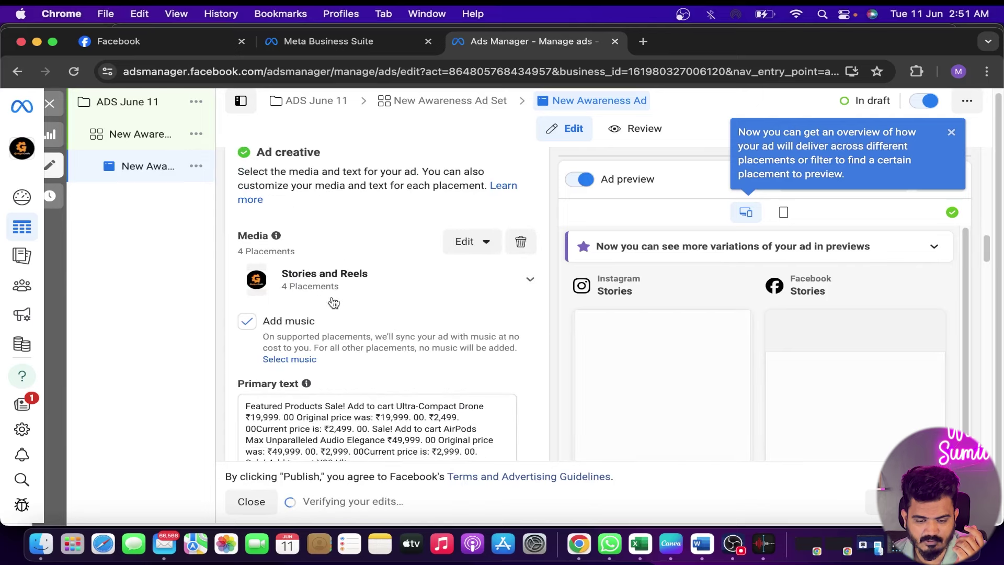
scroll(333, 303, down, 5)
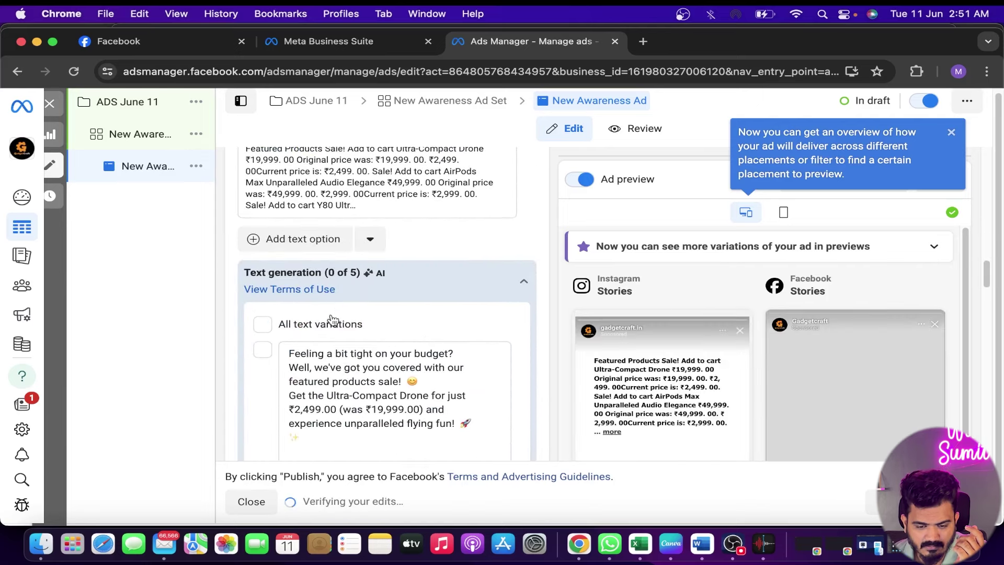
scroll(331, 316, up, 5)
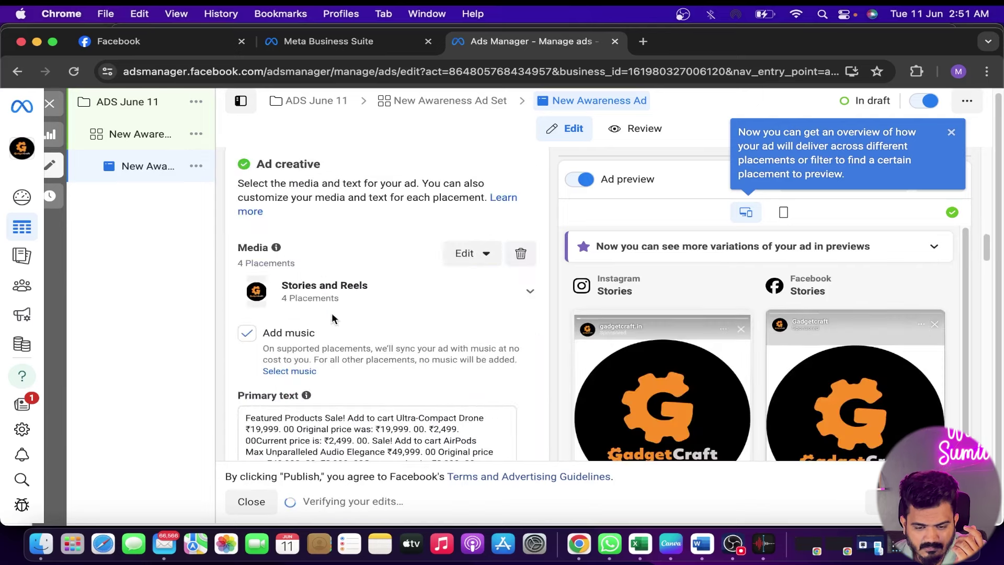
click(529, 292)
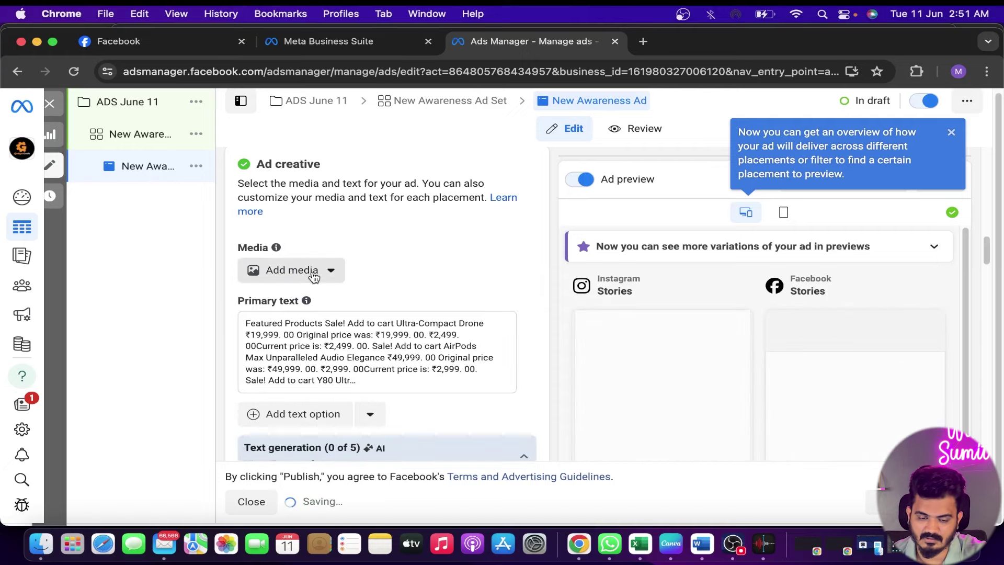
Add the 1920 × 1080 account video whose name starts with "2024-01-07" as the ad's media.
click(285, 276)
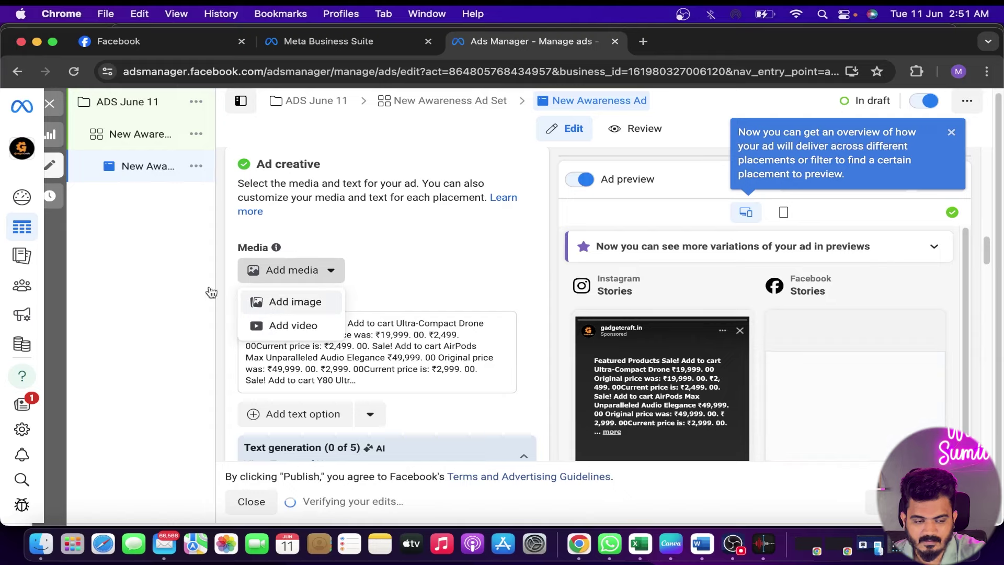
click(292, 325)
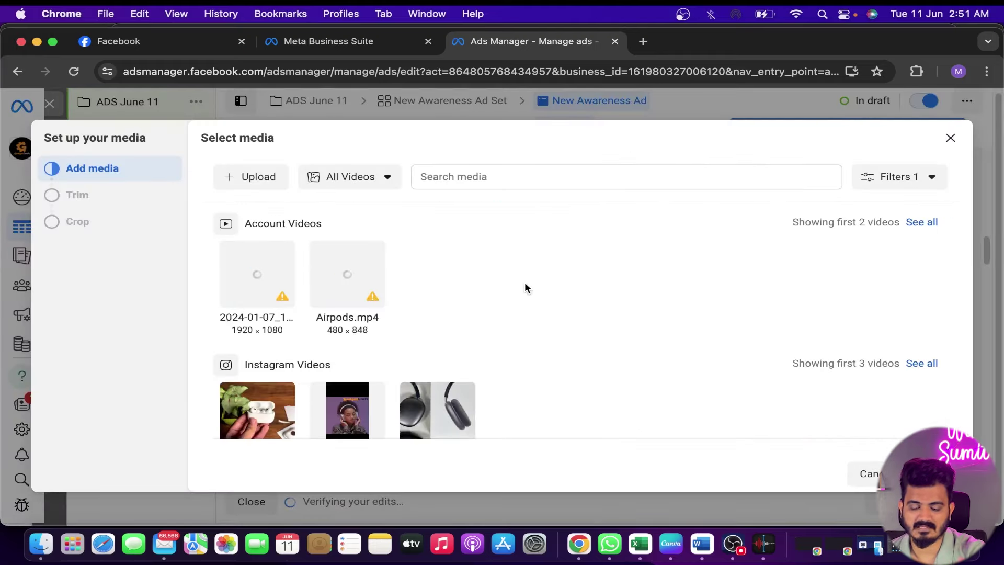
scroll(525, 288, down, 1)
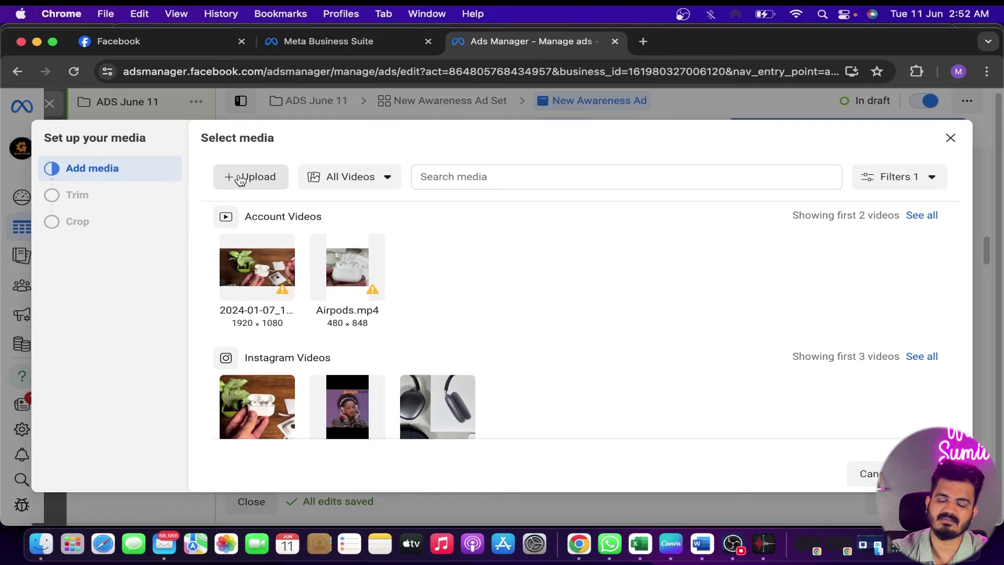
click(240, 178)
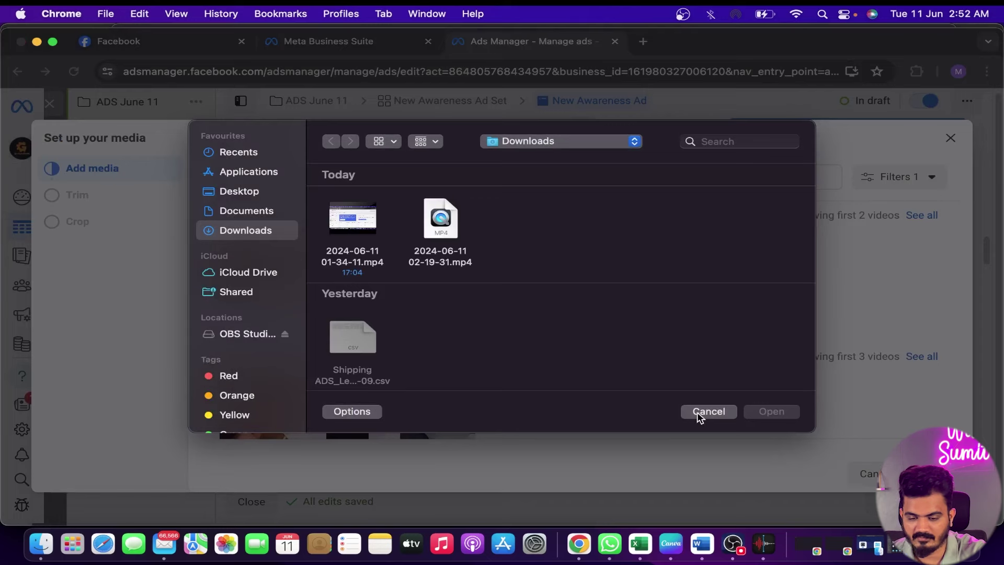
key(Escape)
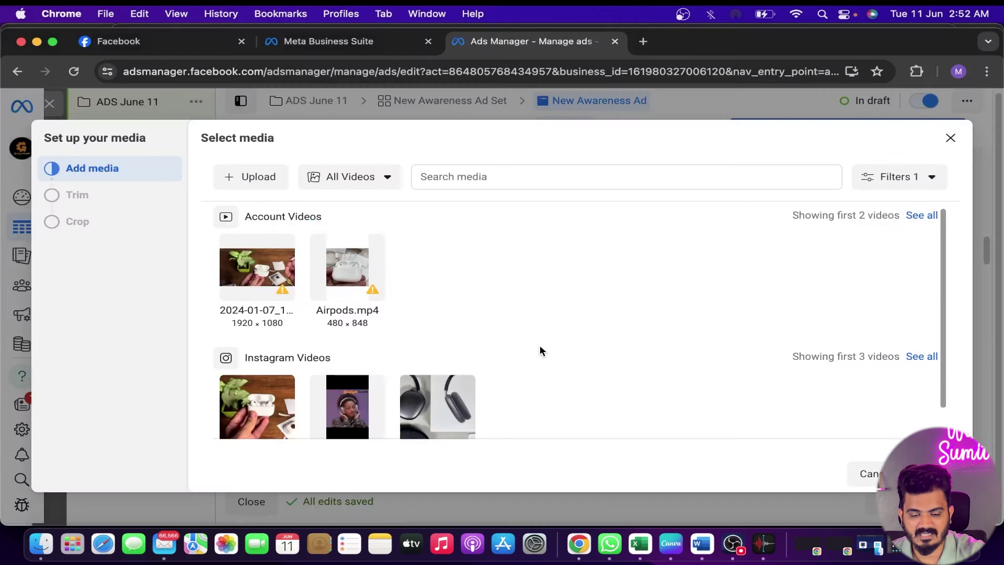
scroll(540, 344, down, 2)
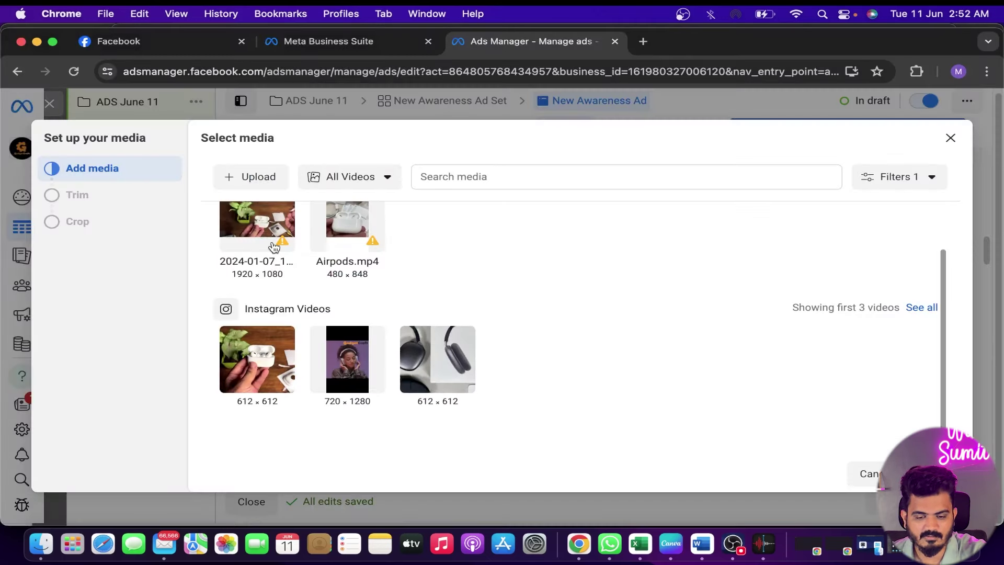
scroll(275, 246, up, 2)
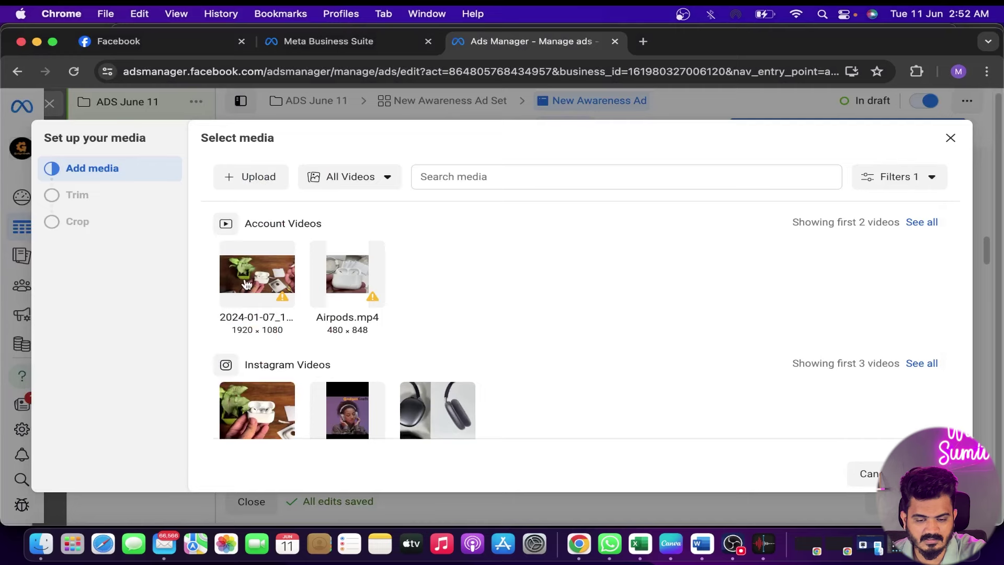
click(275, 285)
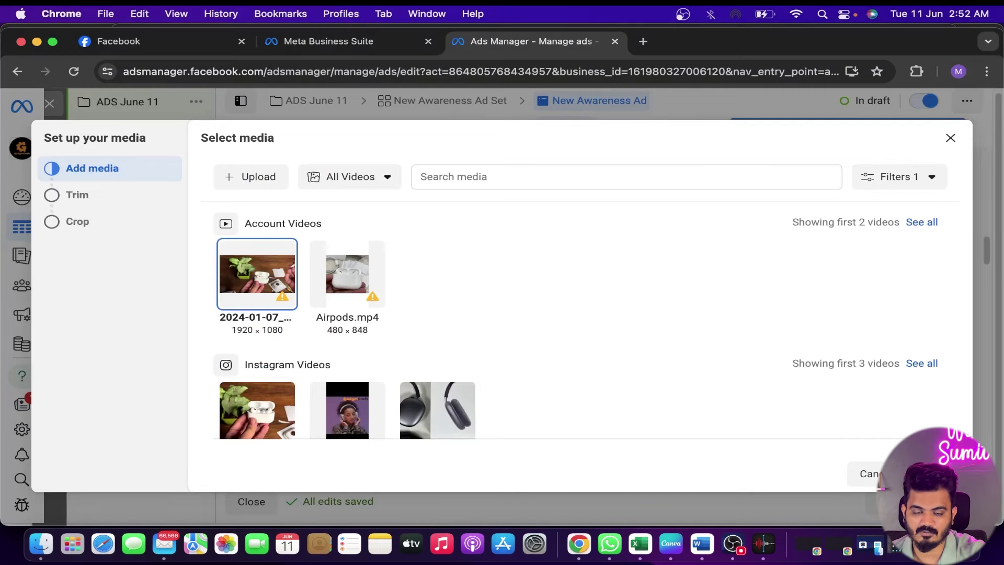
click(931, 474)
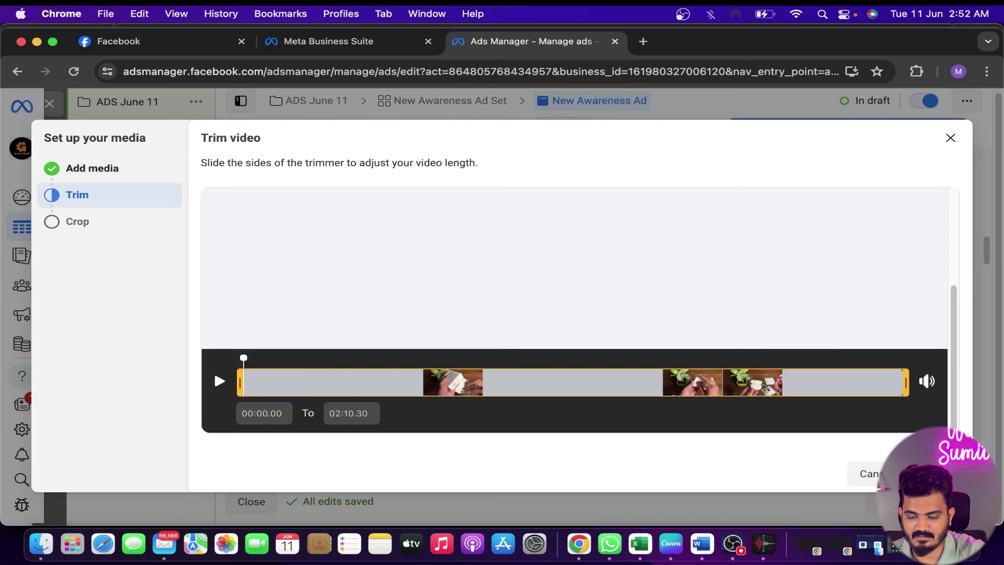
Keep the video untrimmed, crop it to 9:16 for Stories and Reels, and finish the media setup.
click(931, 473)
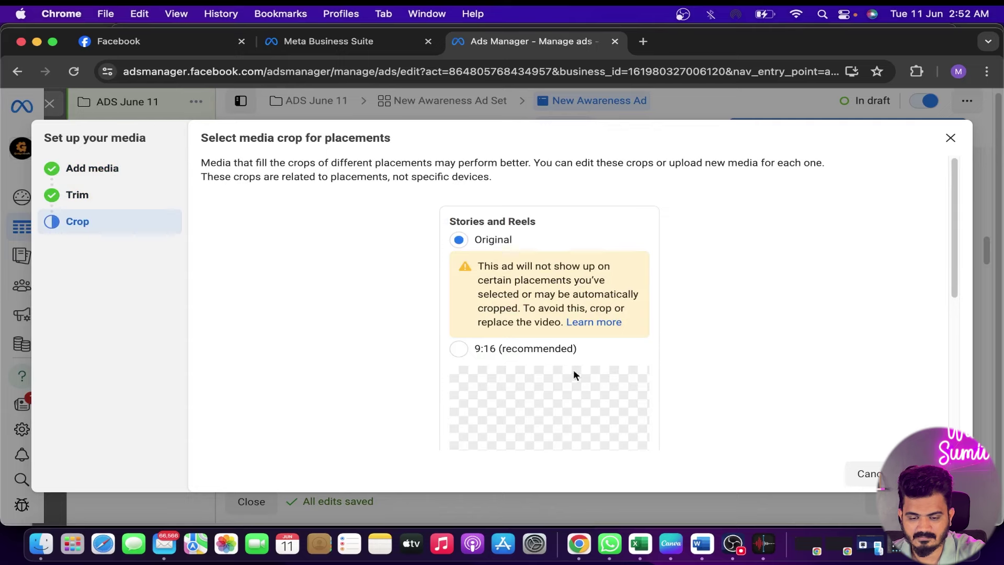
click(549, 350)
scroll(759, 320, down, 3)
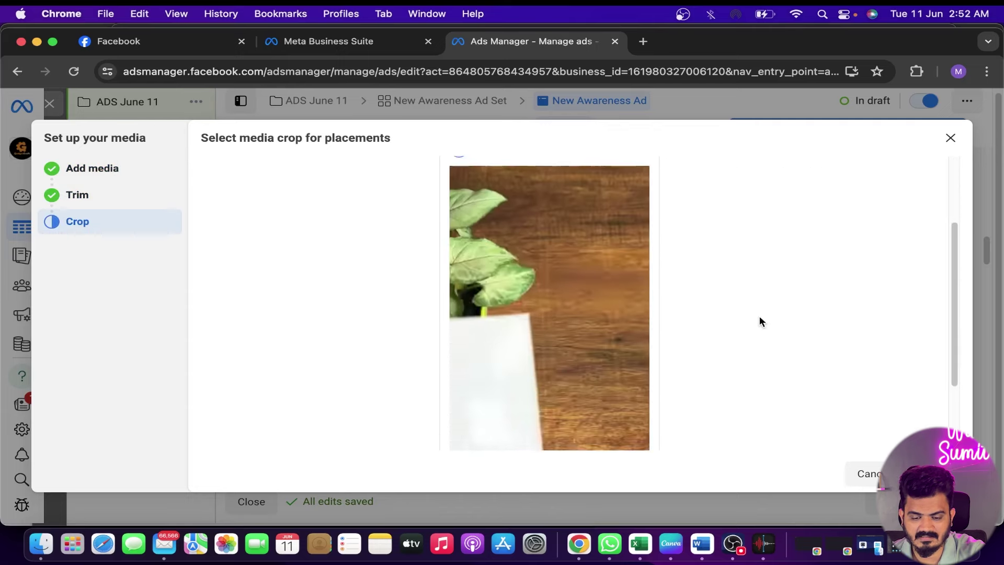
scroll(759, 317, down, 2)
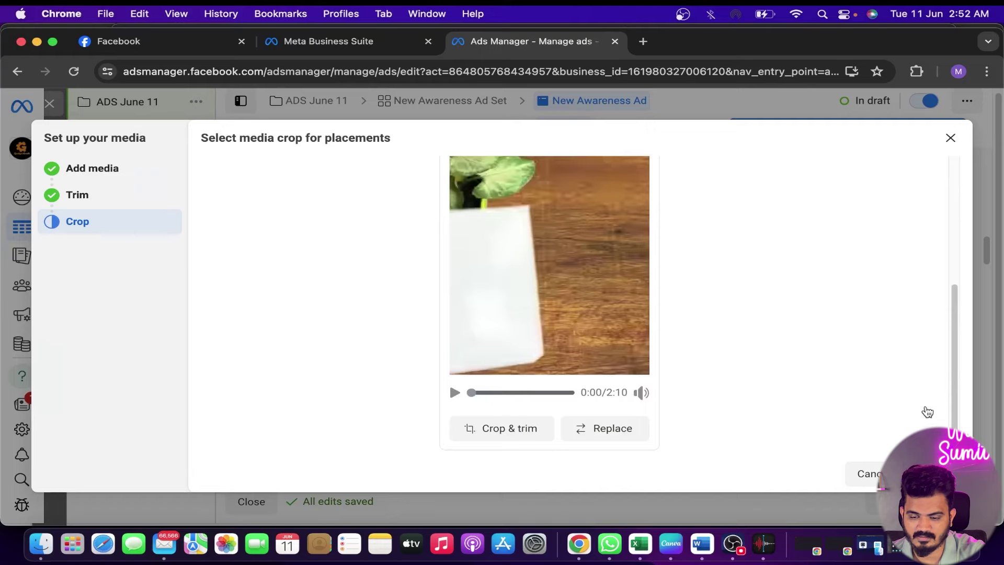
click(927, 473)
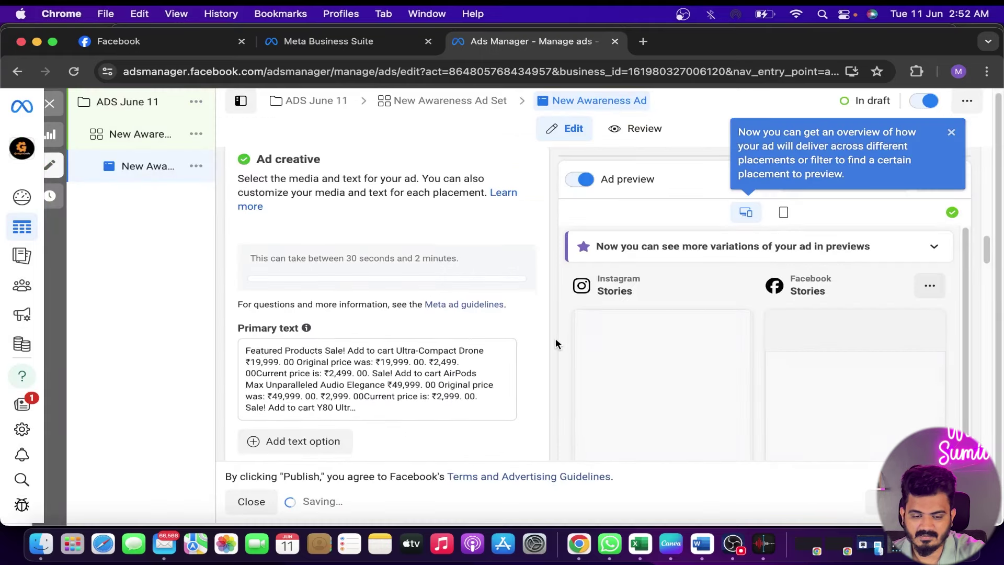
Switch to ChatGPT in a new browser tab.
scroll(545, 335, down, 3)
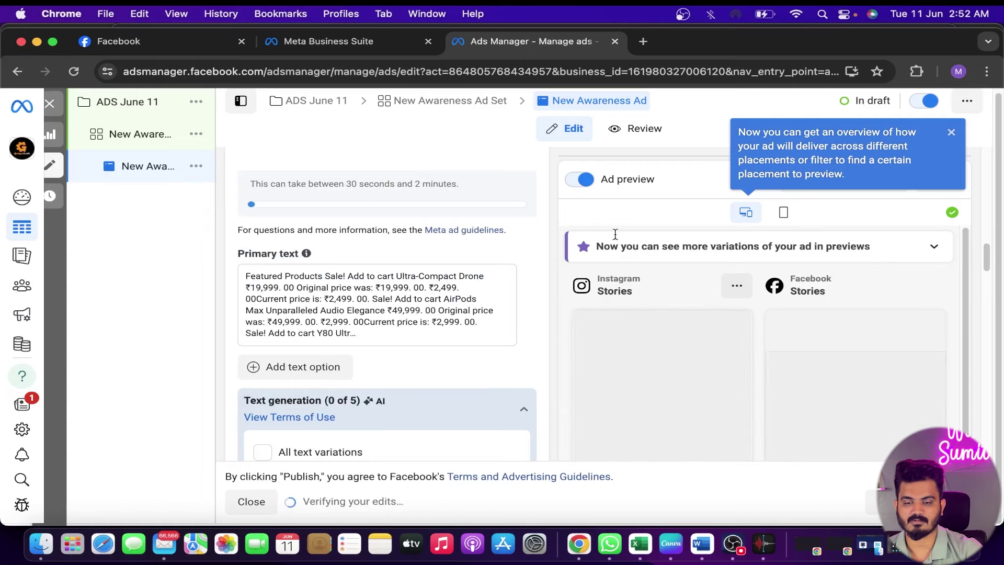
click(643, 41)
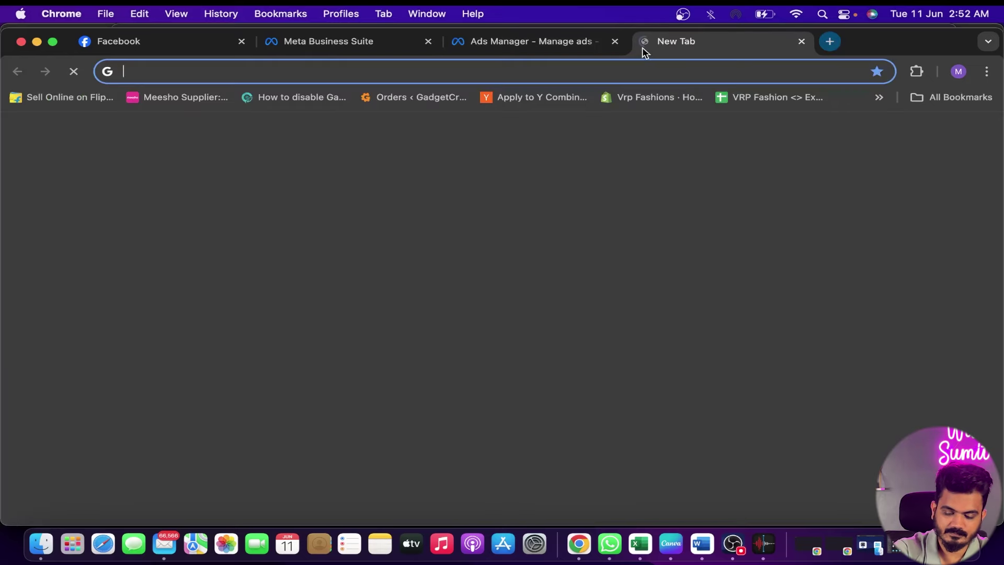
text(chat)
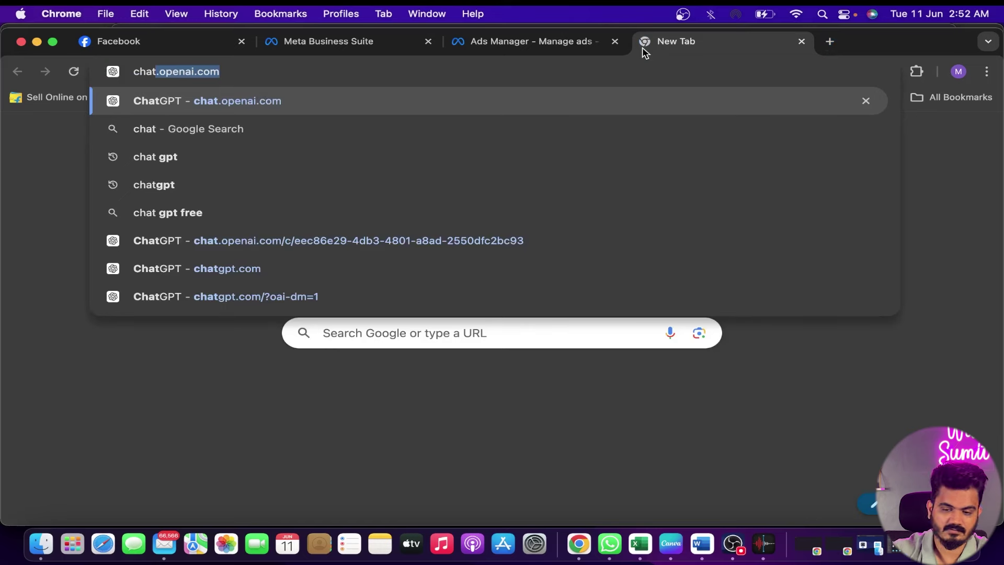
key(Return)
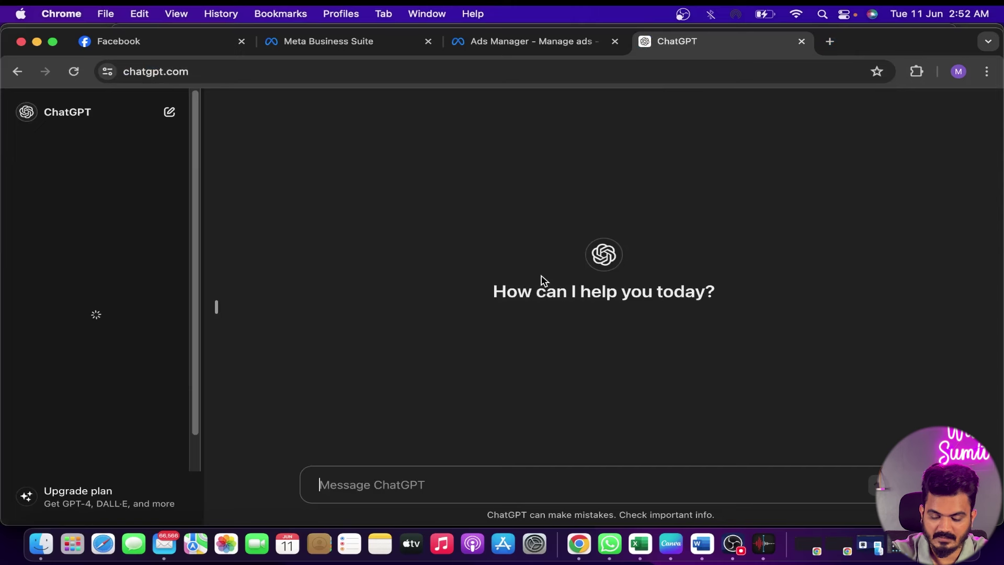
Ask ChatGPT: "write short primary text for facebook ads in which i am promoting bluetooth earphone add emoji".
text(write shor)
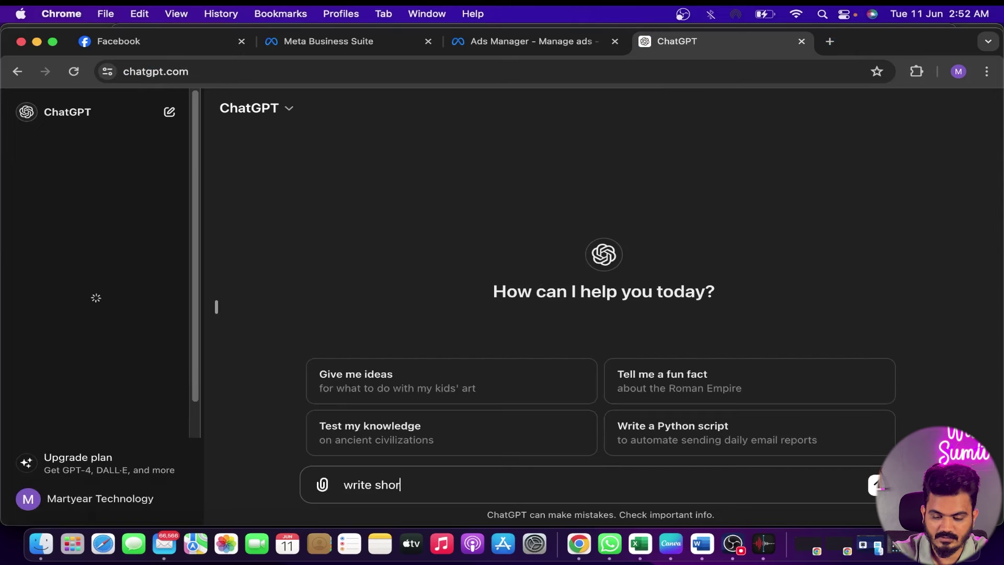
text(t primar)
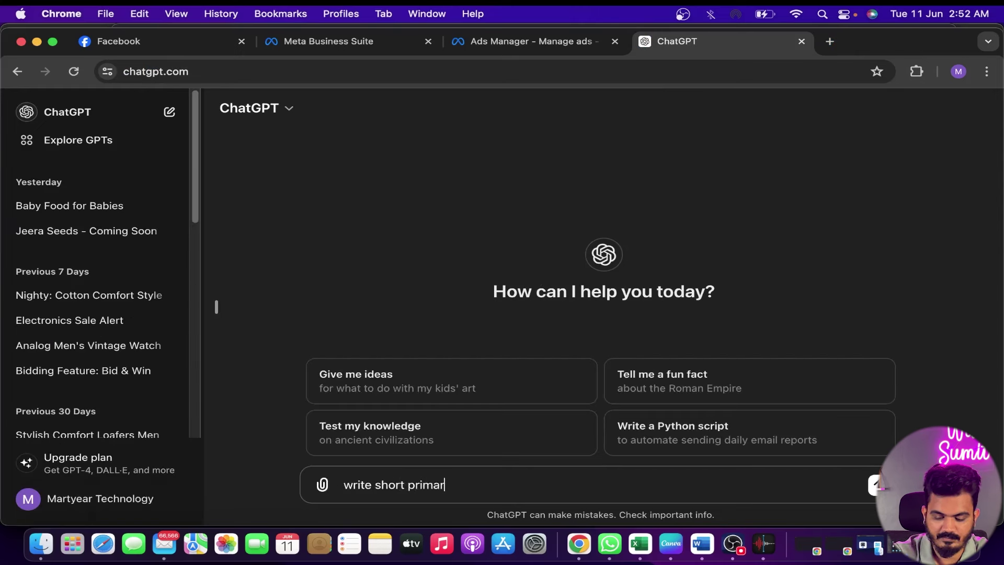
text(y text)
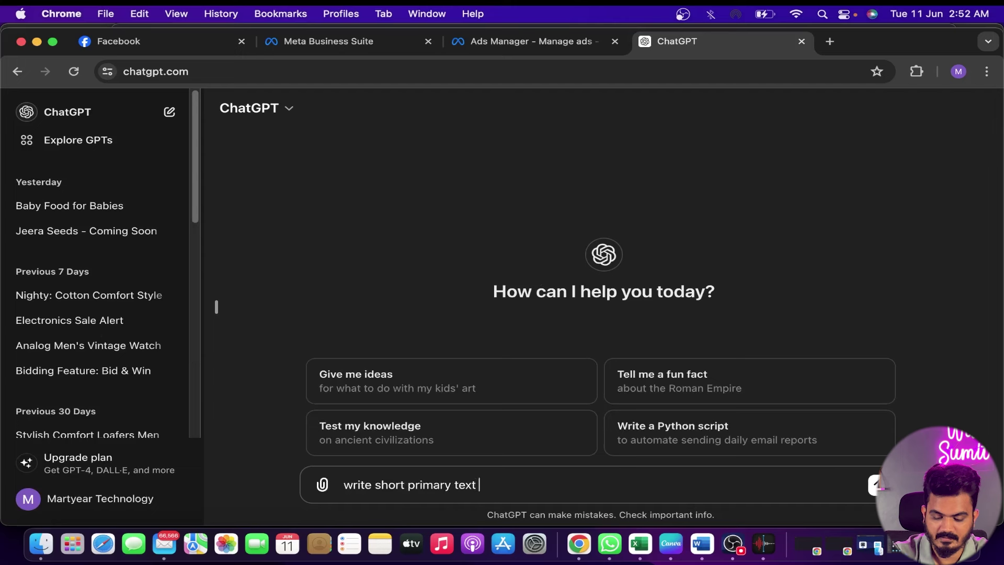
text( for facebo)
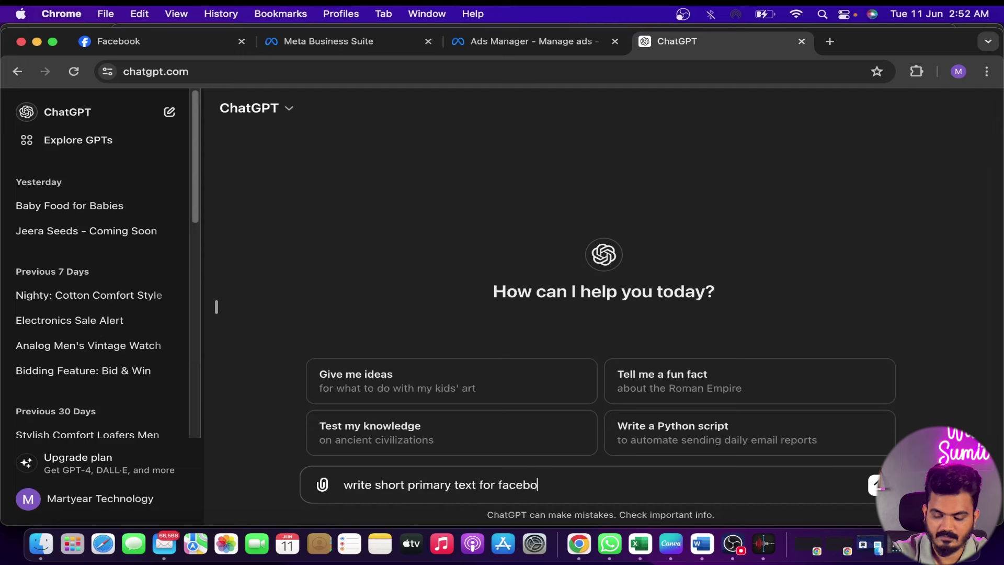
text(ok a)
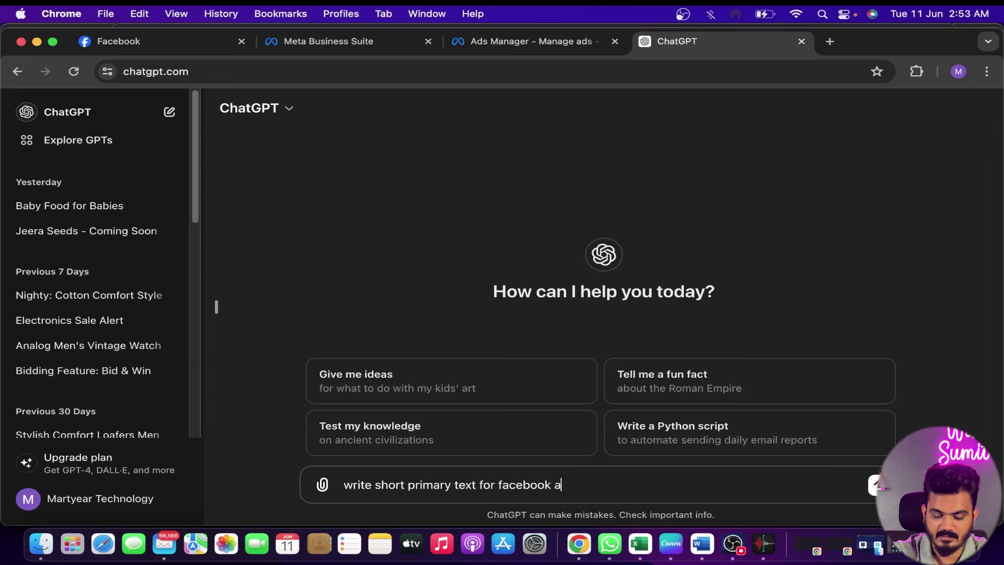
text(ds in whic)
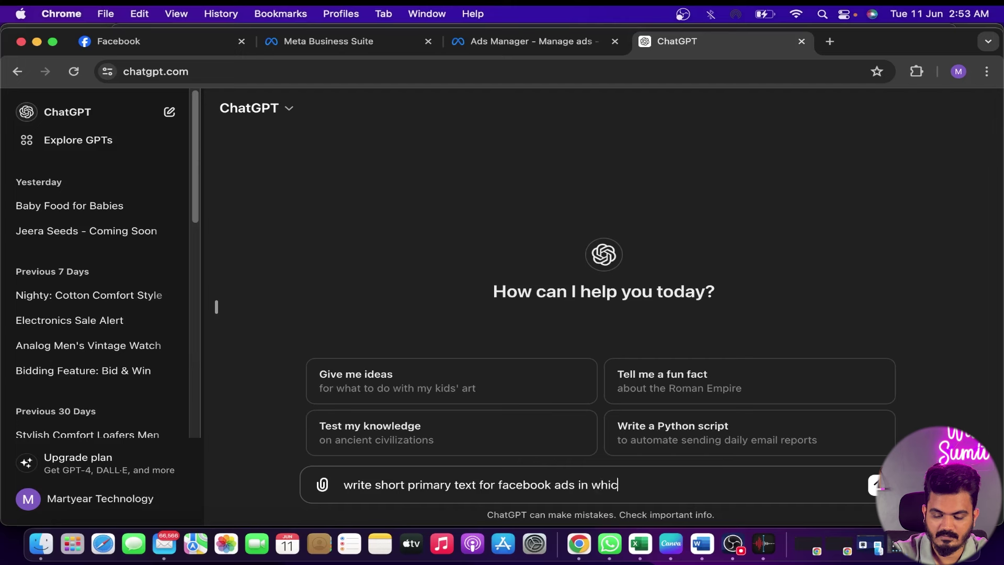
text(h i am pr)
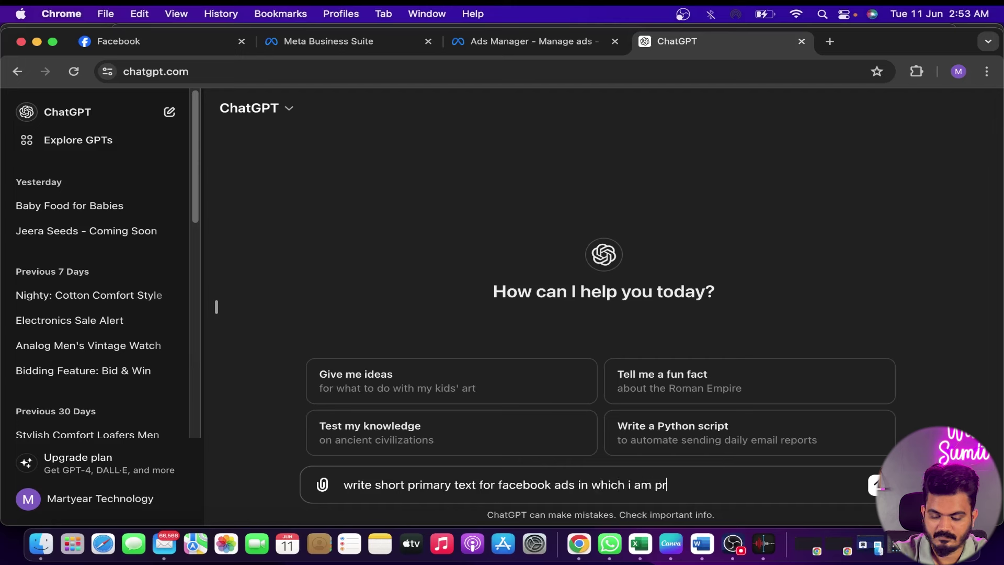
text(omotin)
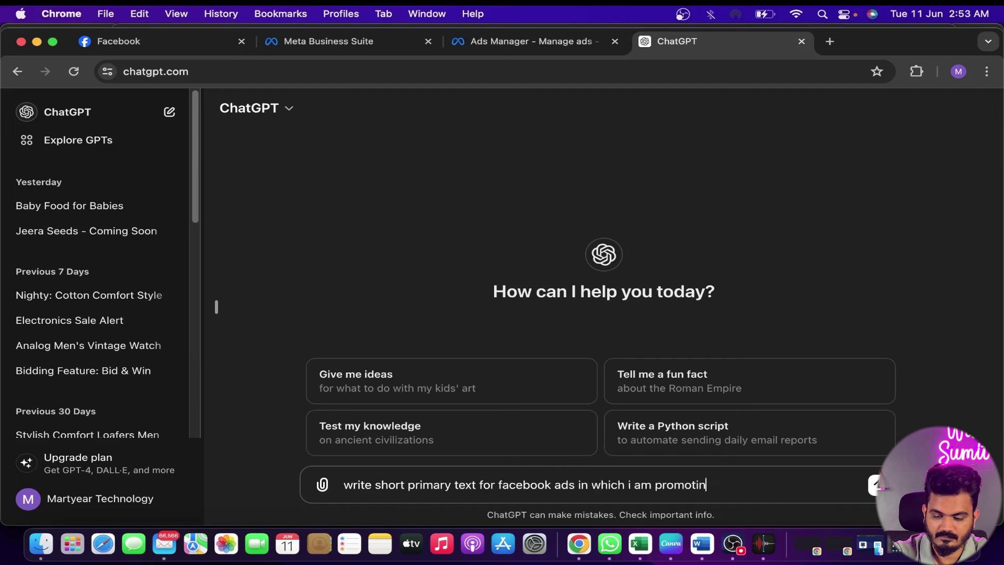
text(g )
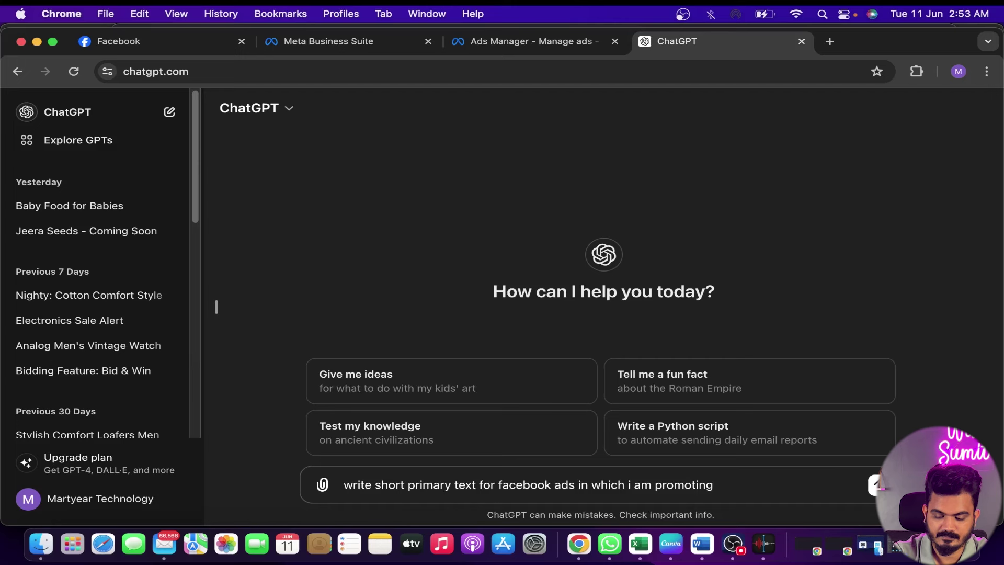
text(bluet)
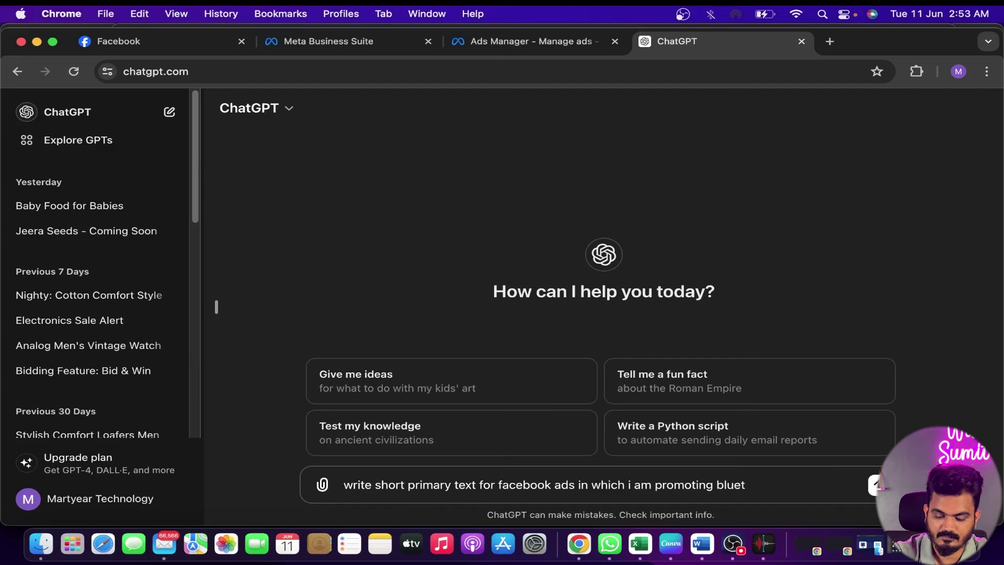
text(ooth)
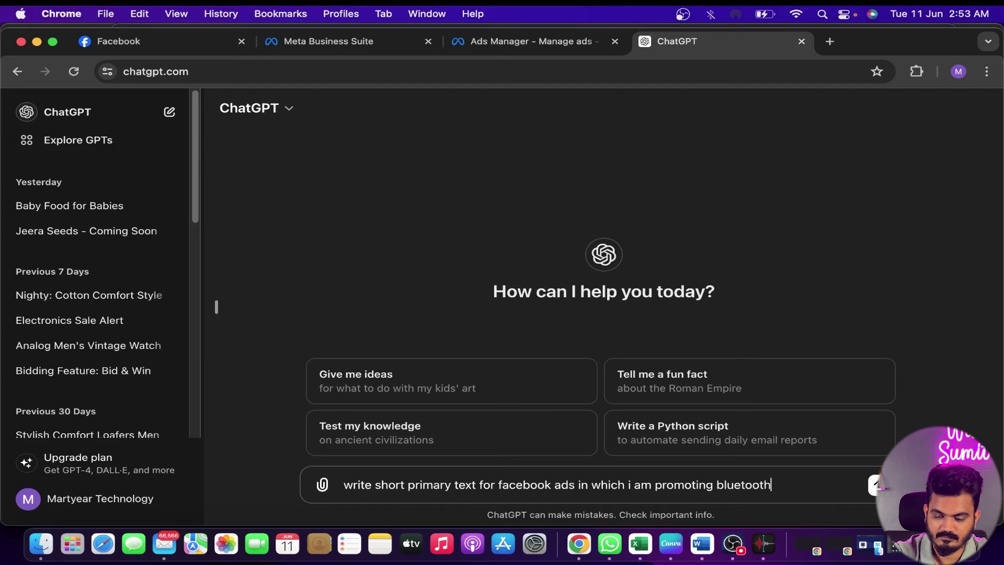
text( earp)
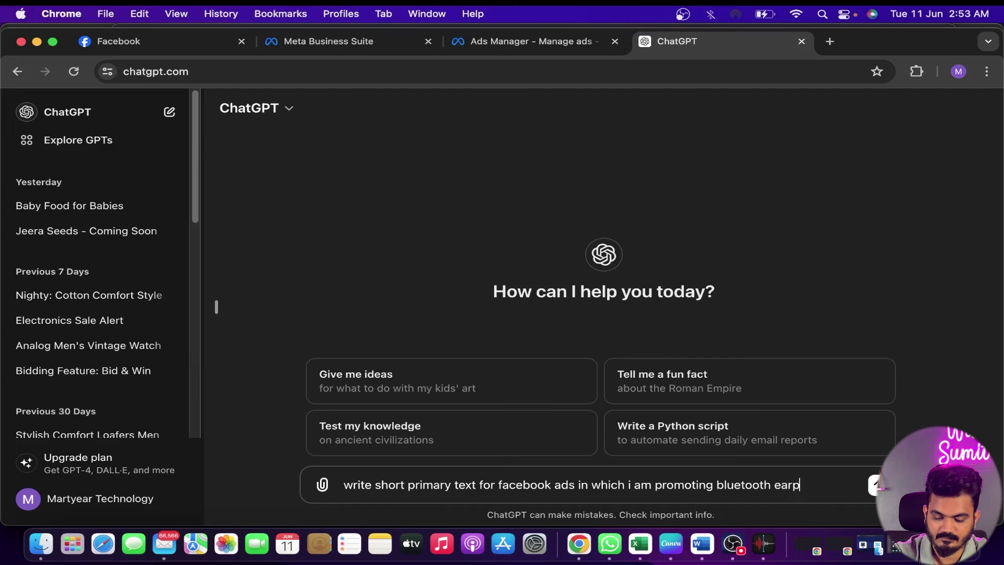
text(hone ad)
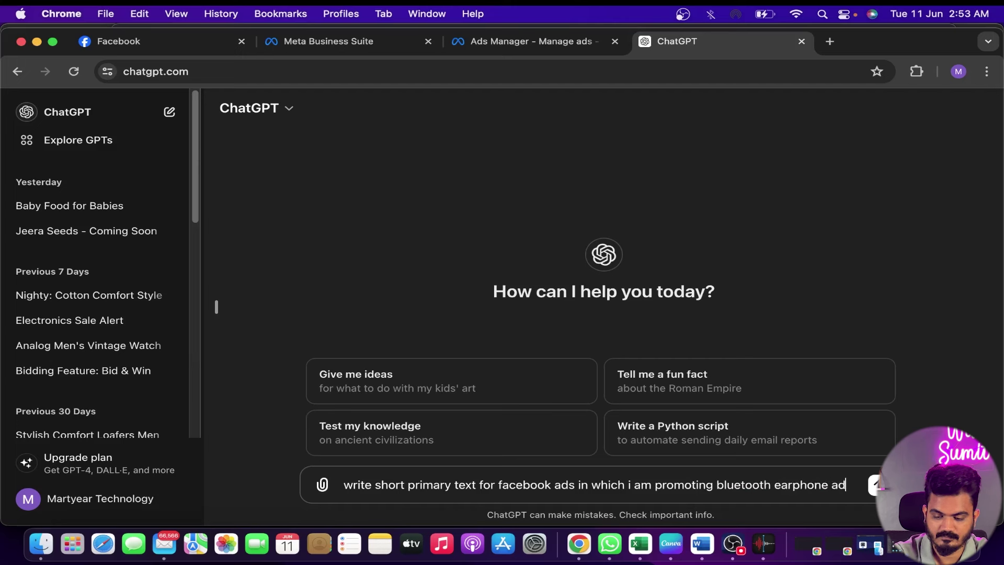
text(d emoji)
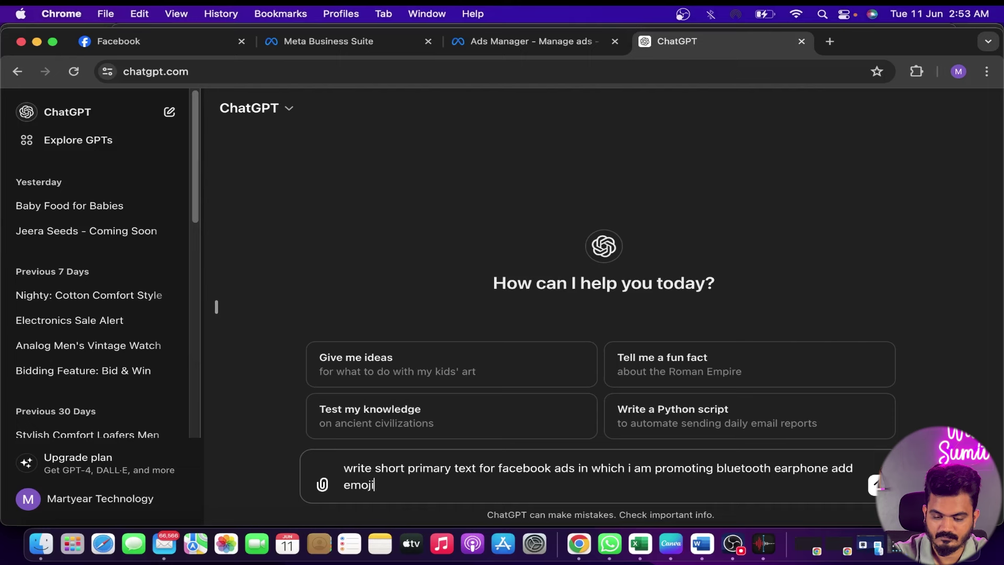
key(Return)
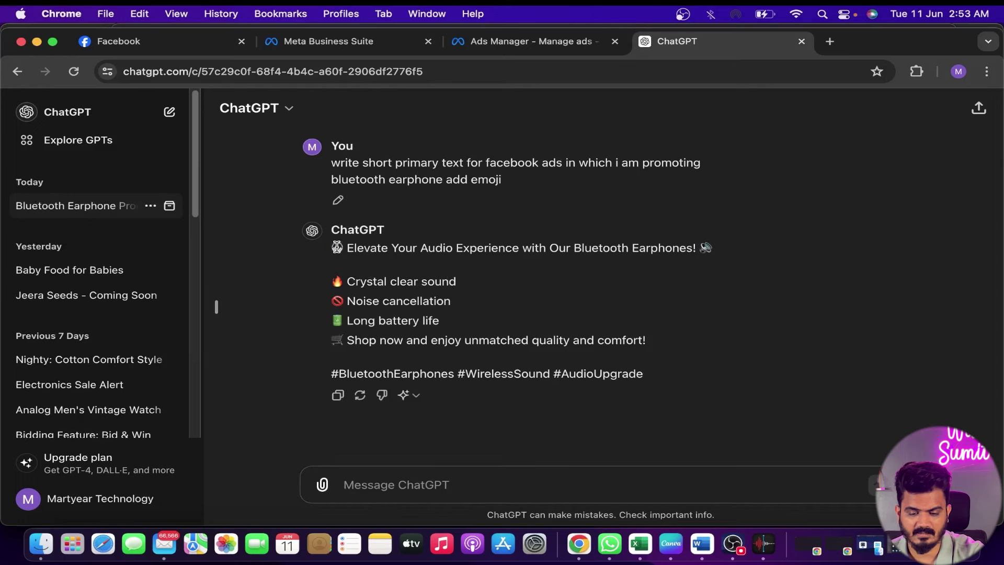
Copy ChatGPT's full Bluetooth earphones reply, including hashtags, and replace the ad's primary text in Ads Manager with it.
drag(332, 247, 657, 370)
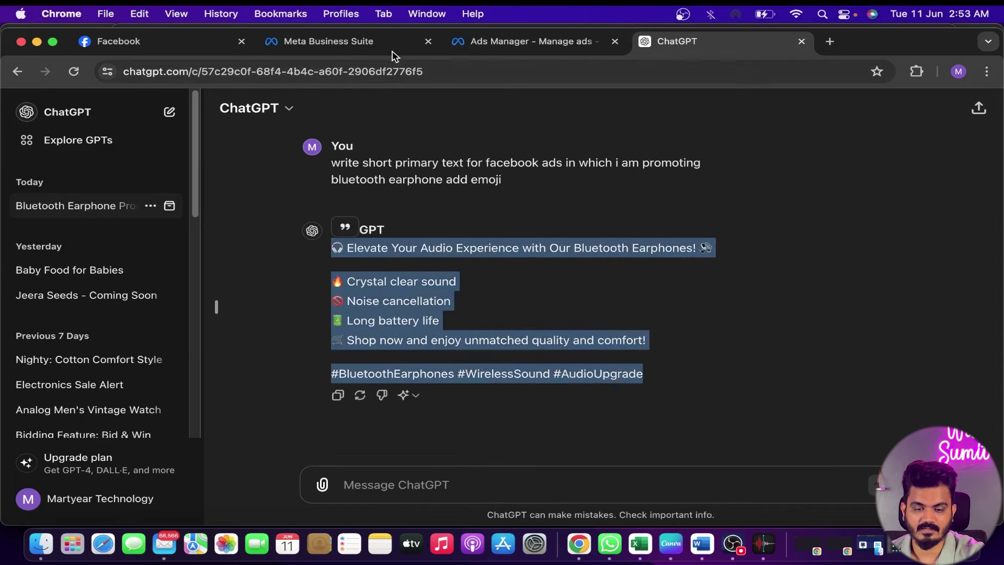
click(511, 48)
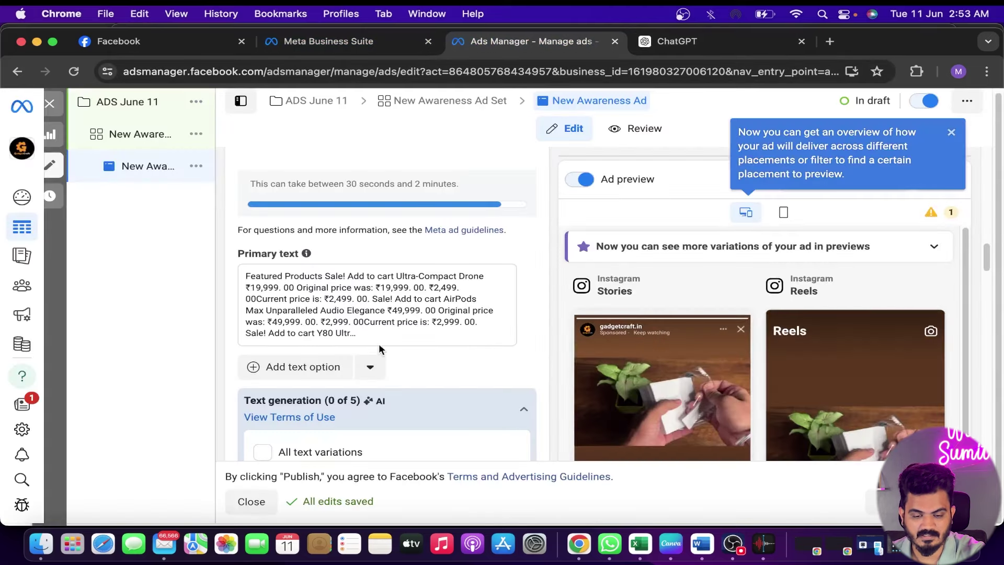
triple_click(337, 316)
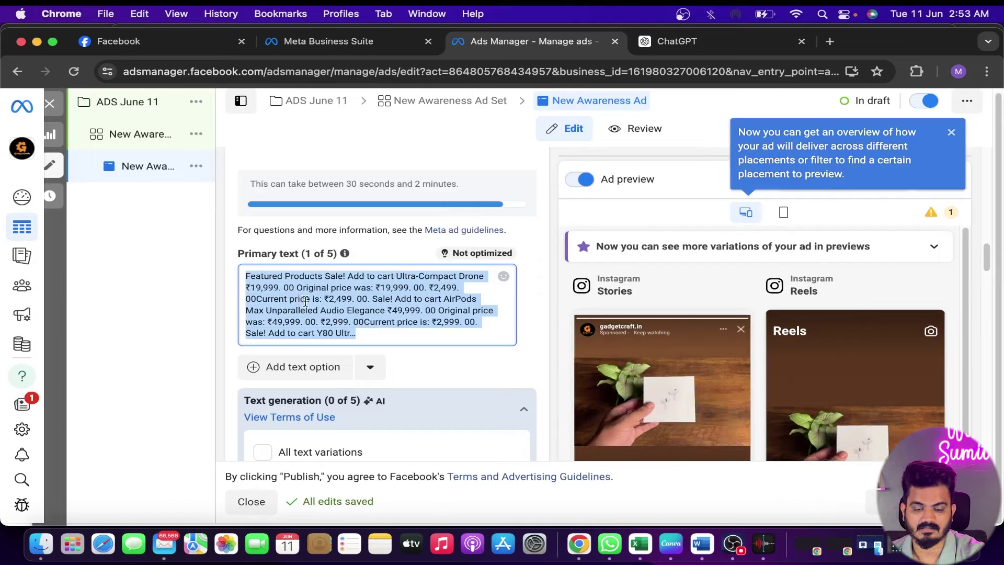
text(🎧 Elevate Your Audio Experience with Our Bluetooth Earphones! 🔈  🔥 Crystal clear sound 🚫 Noise cancellation 🔋 Long battery life 🛒 Shop now and enjoy unmatched quality and comfort!  #BluetoothEarphones #WirelessSound #AudioUpgrade)
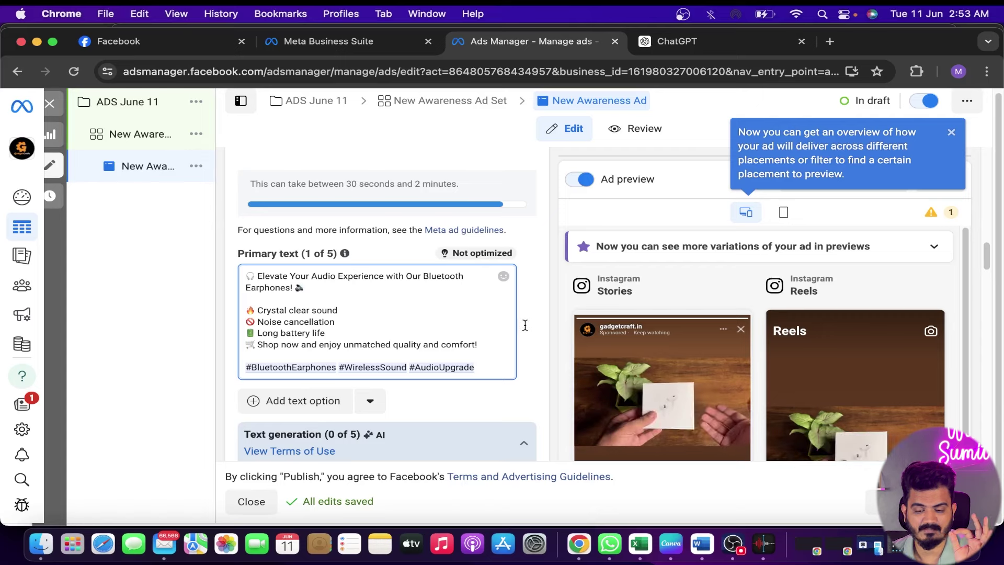
Collapse the AI text variations for the primary text and set the ad's headline to "Free Shipping & COD".
scroll(525, 325, down, 1)
scroll(525, 324, down, 5)
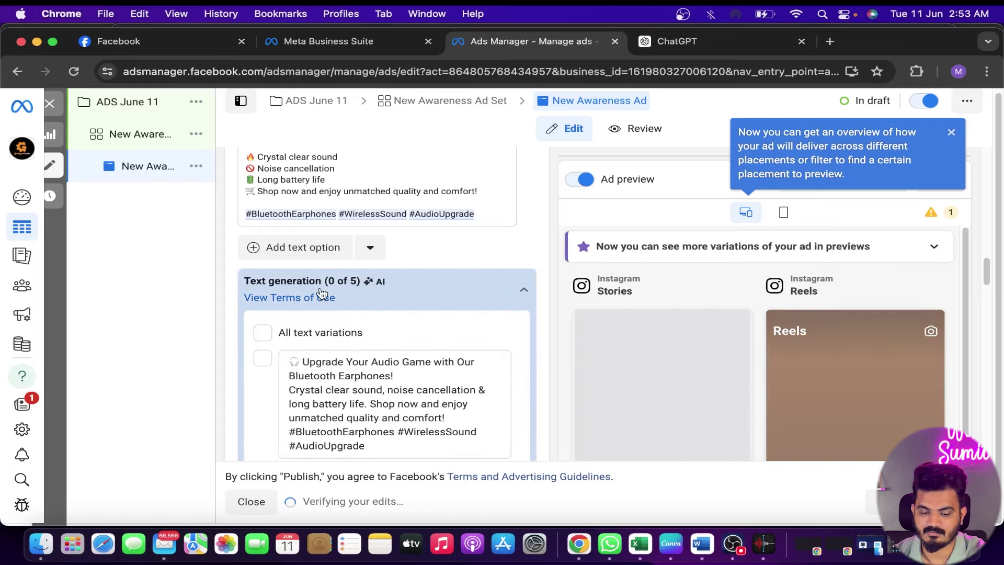
scroll(292, 293, down, 2)
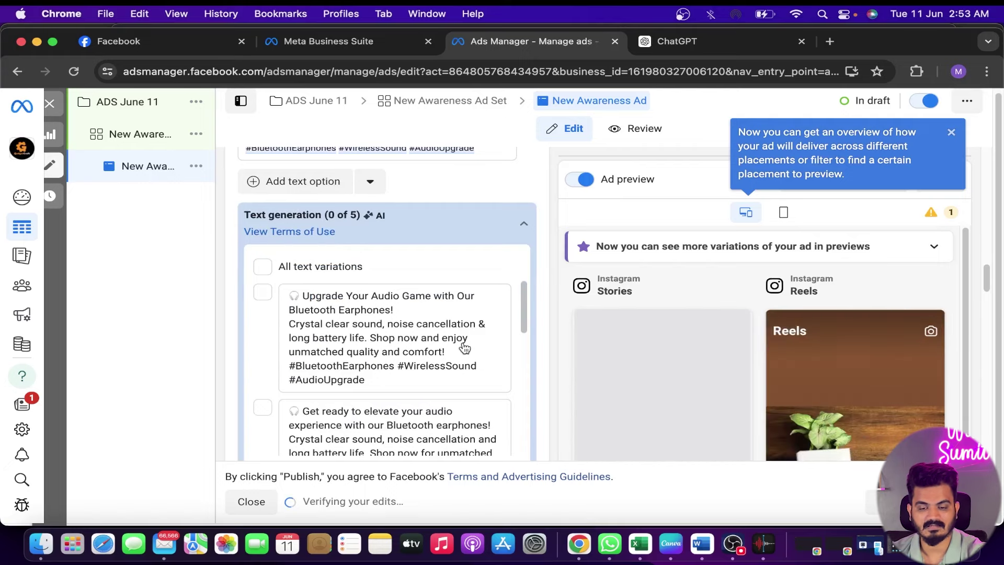
click(523, 223)
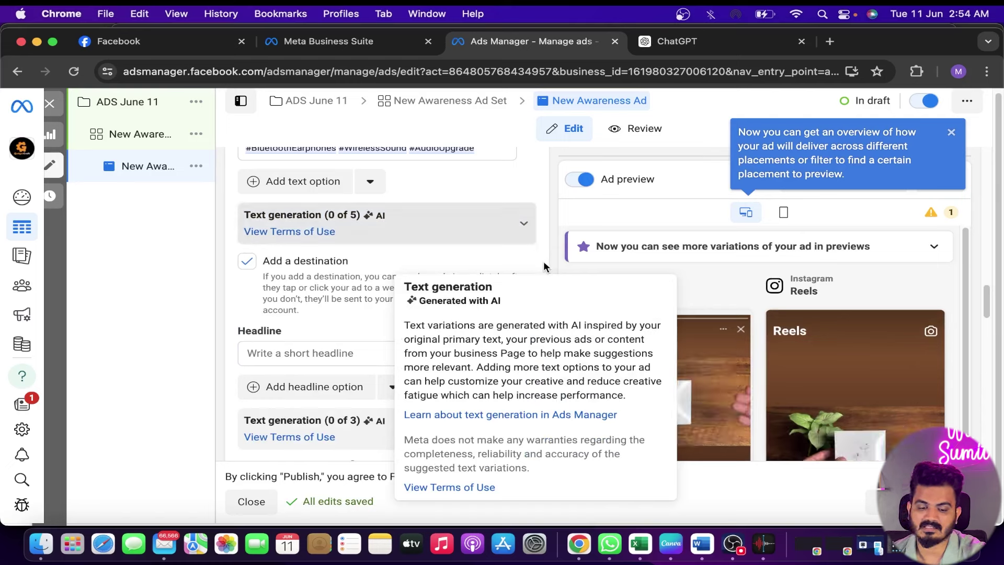
click(271, 350)
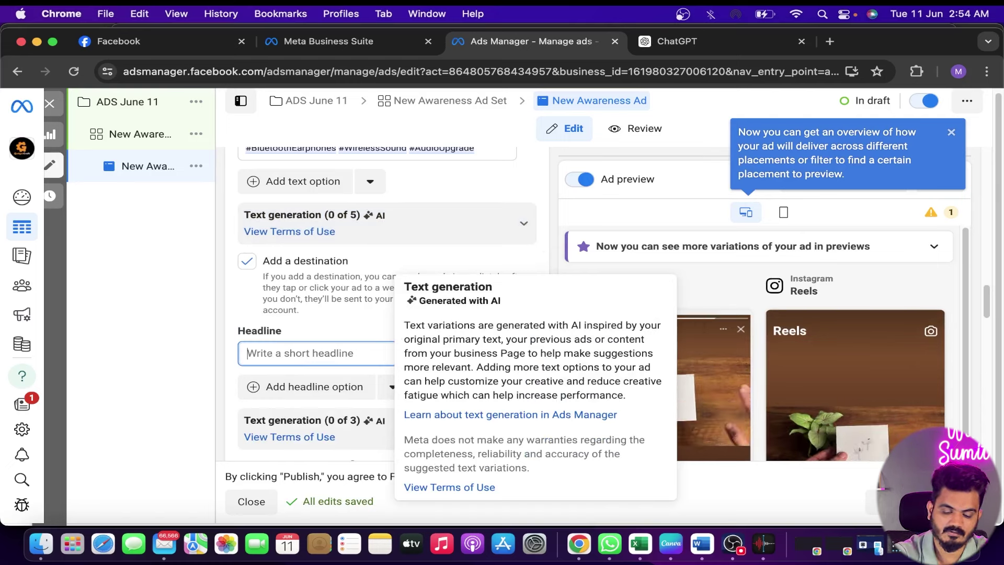
text(Free )
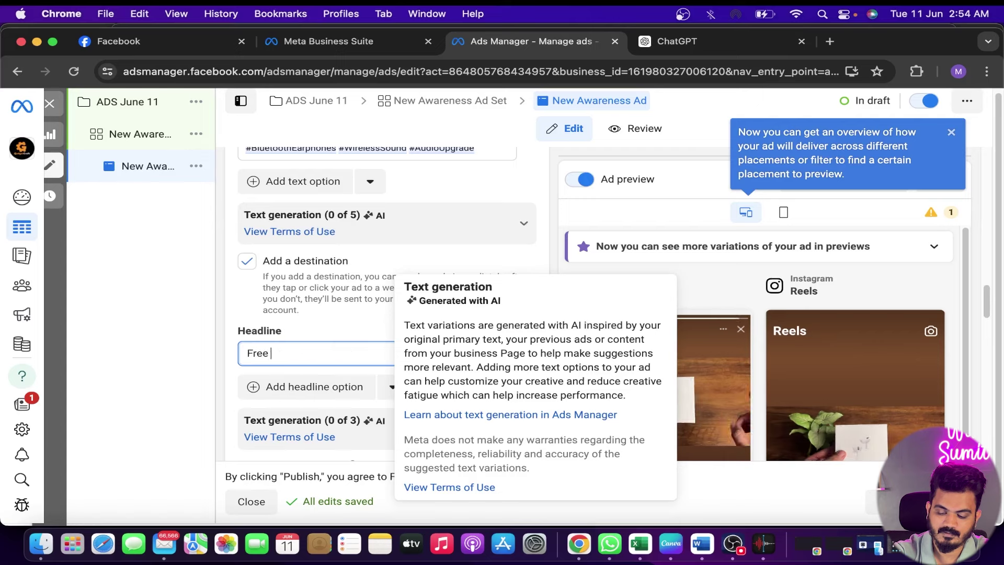
text(Shipping)
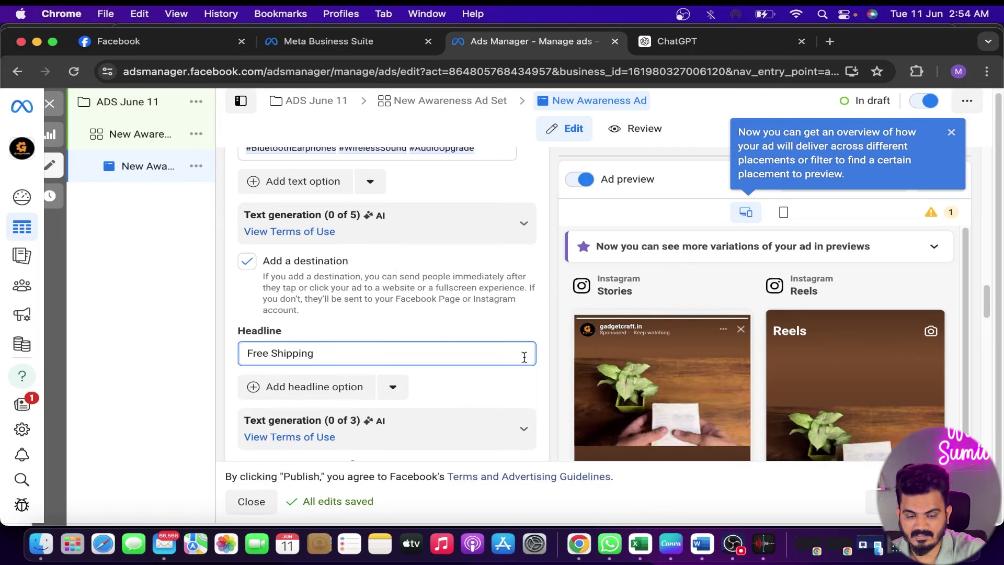
text(& COD)
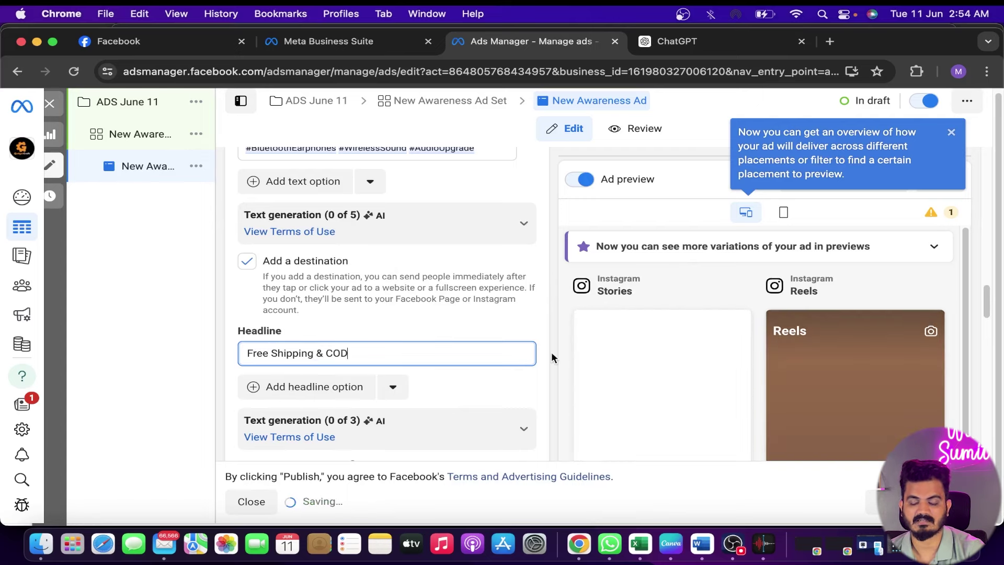
click(552, 354)
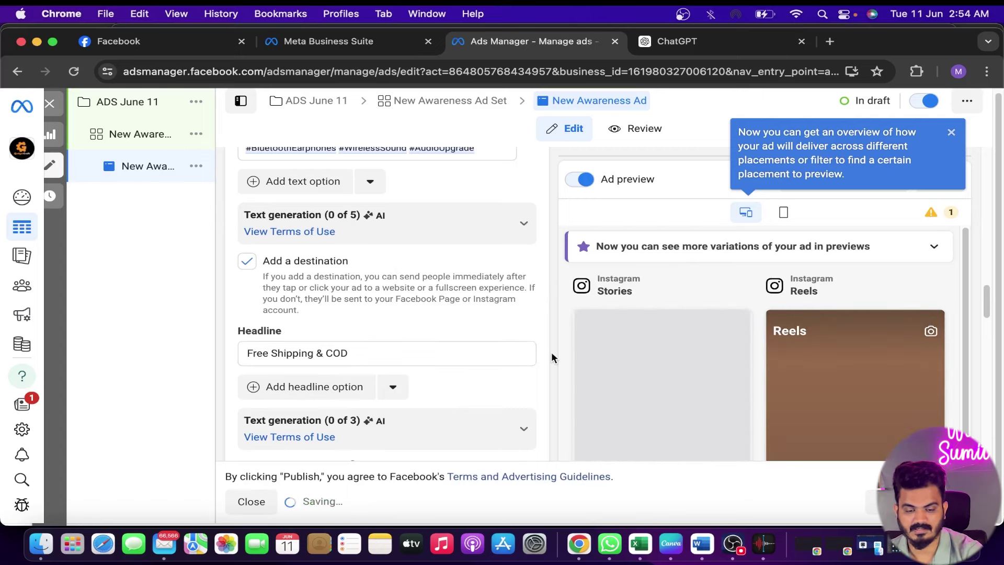
Leave the optional description empty and set the ad's call to action to "Shop now".
scroll(552, 356, down, 2)
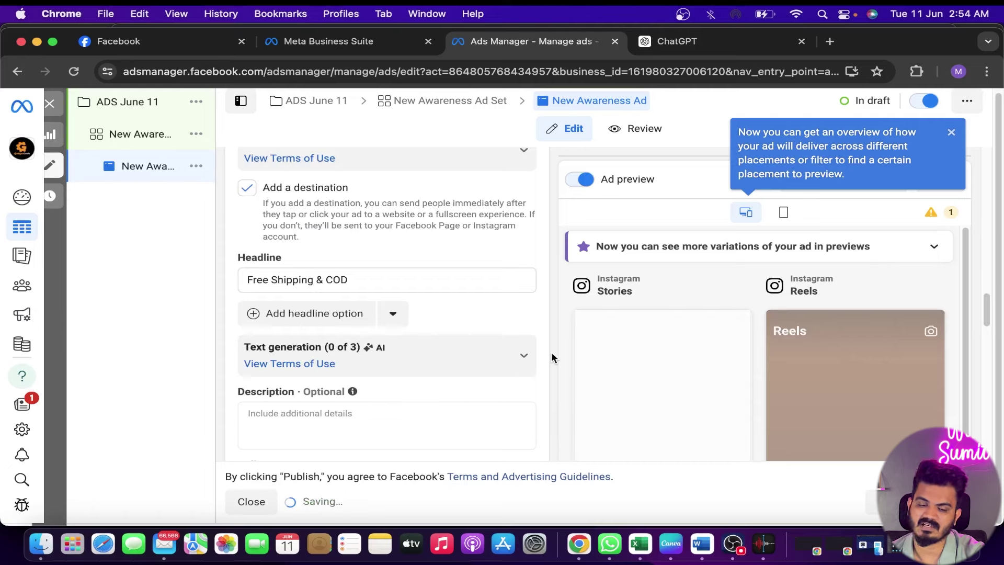
scroll(353, 297, down, 3)
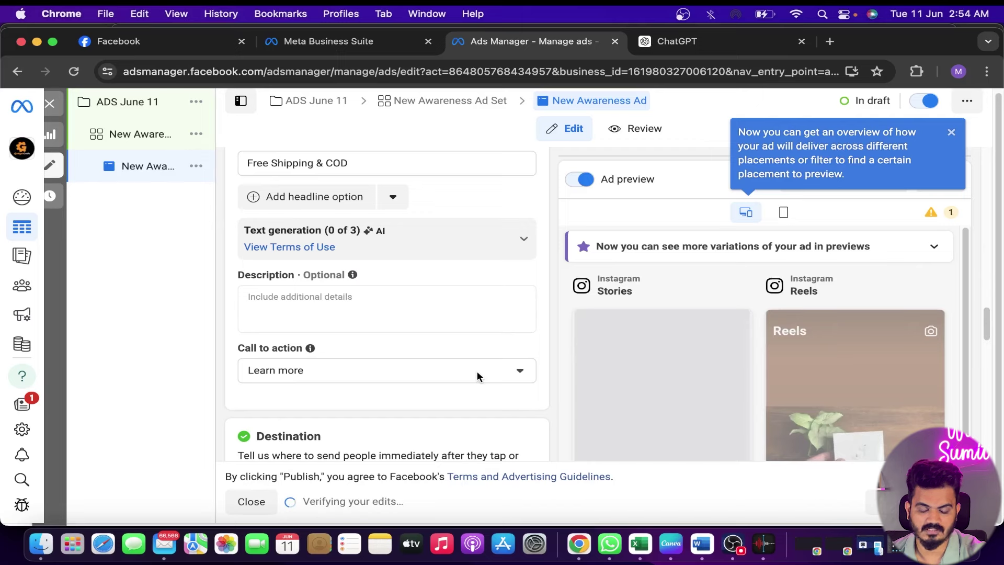
click(477, 371)
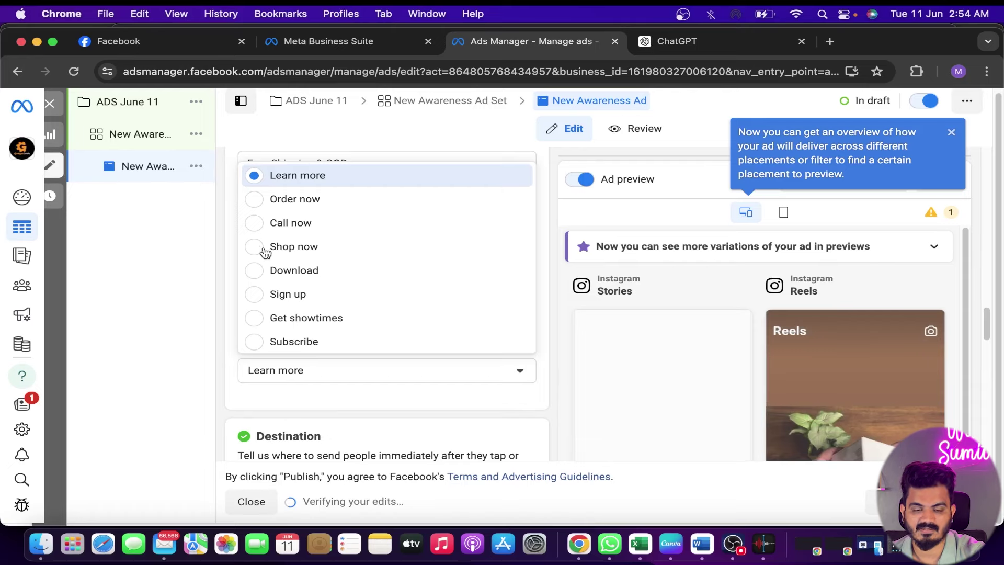
click(266, 248)
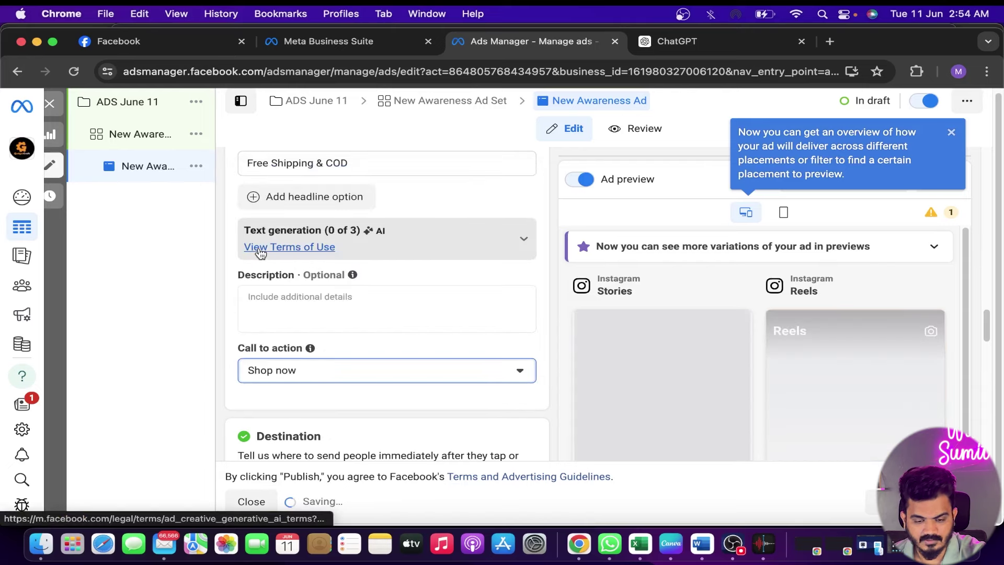
scroll(528, 428, down, 3)
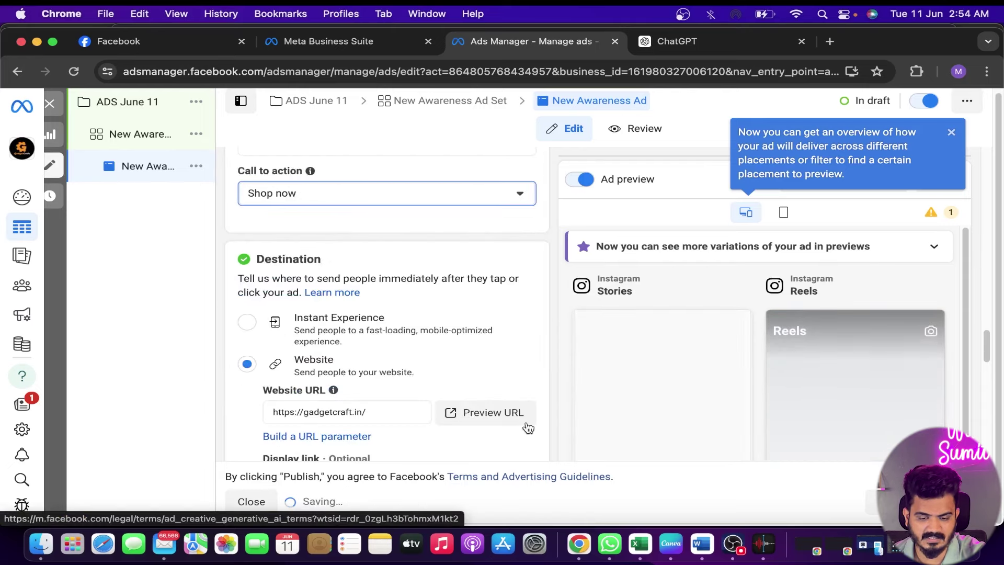
scroll(528, 428, down, 1)
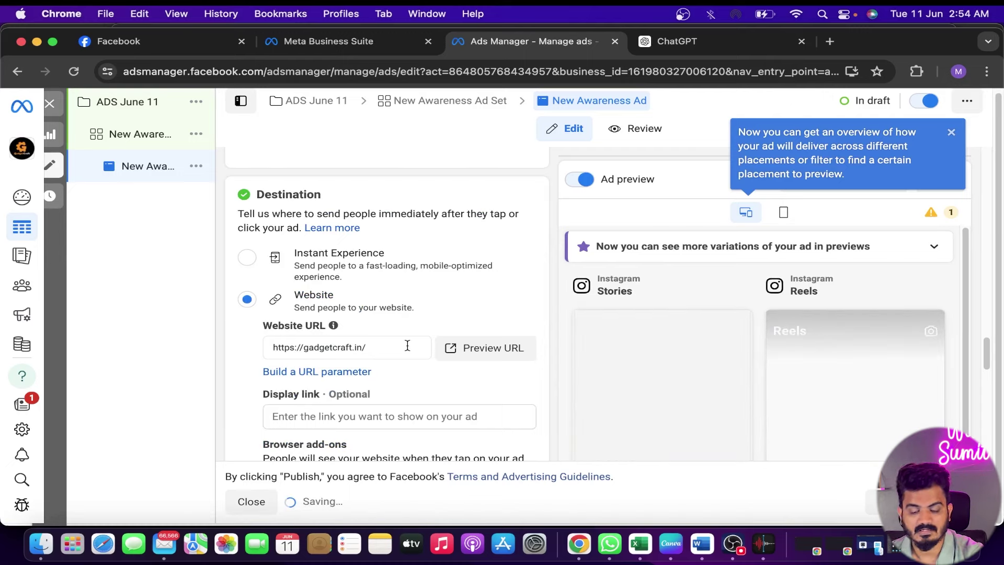
click(408, 346)
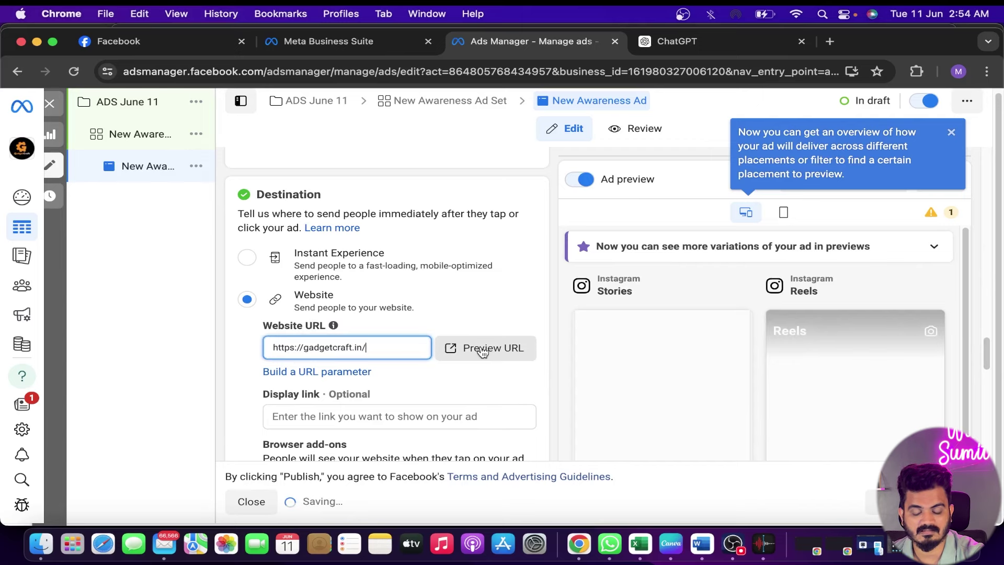
click(475, 349)
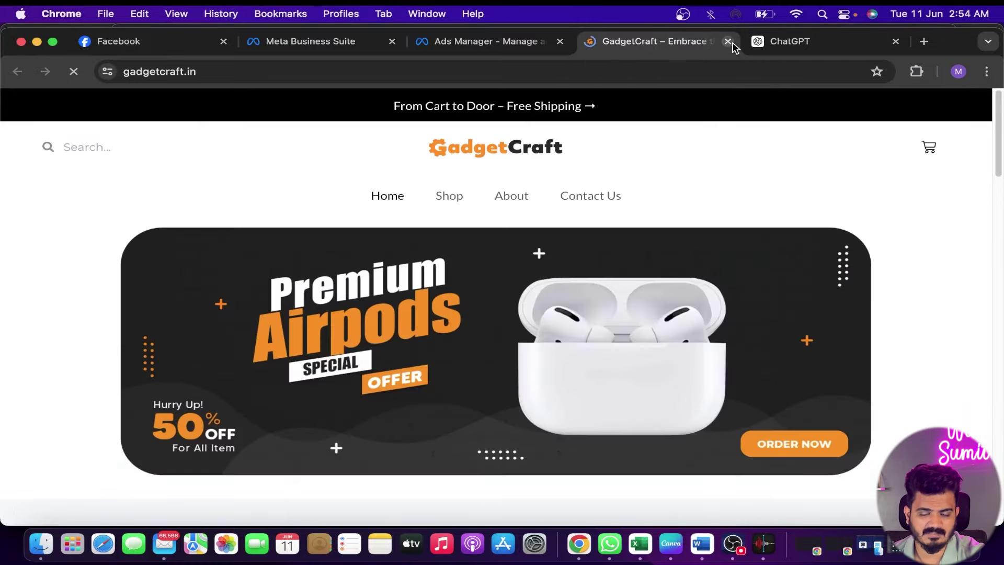
click(727, 42)
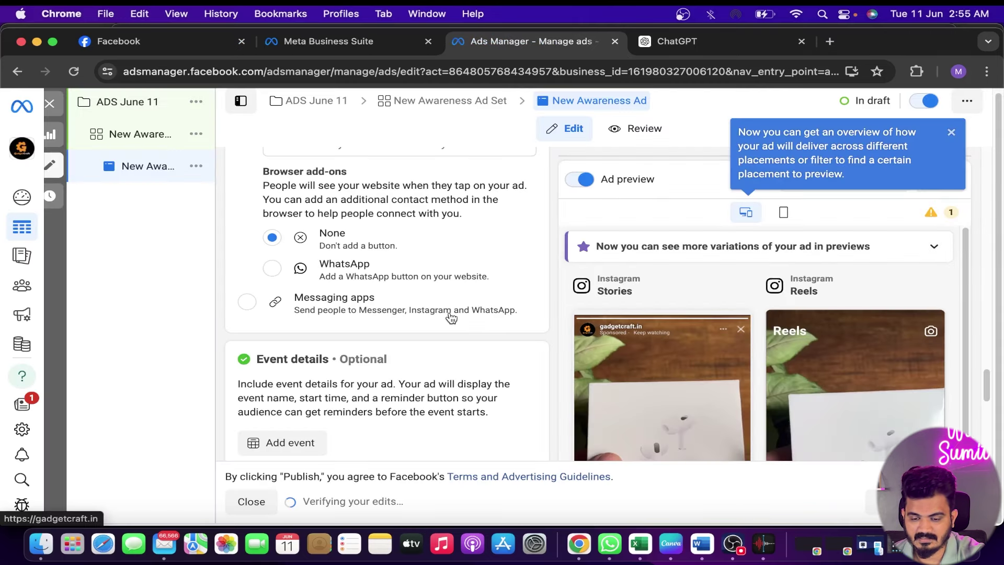
Publish the campaign with the recommended Advantage+ audience and Advantage+ placements adjustments, and close the editor.
scroll(451, 317, down, 10)
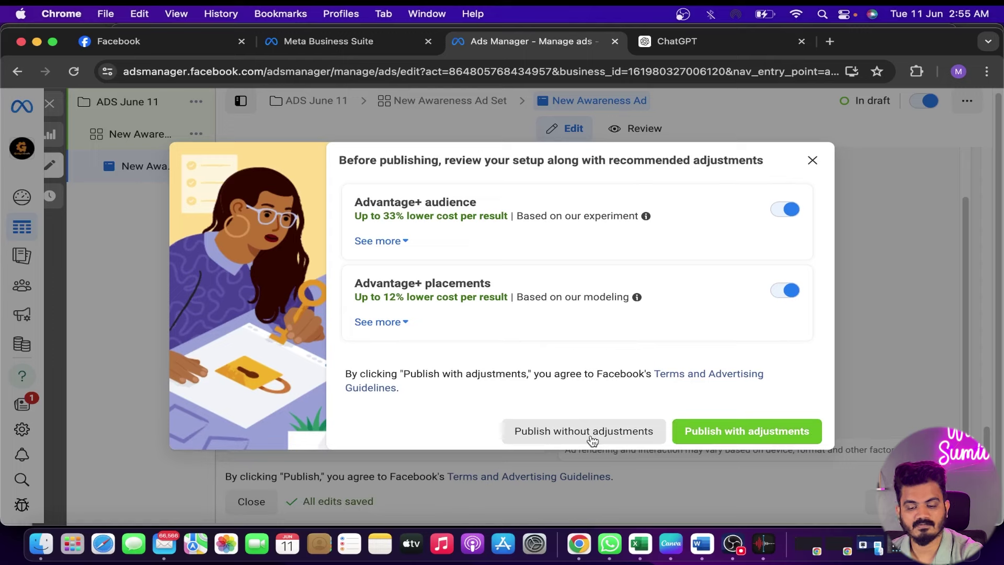
click(749, 435)
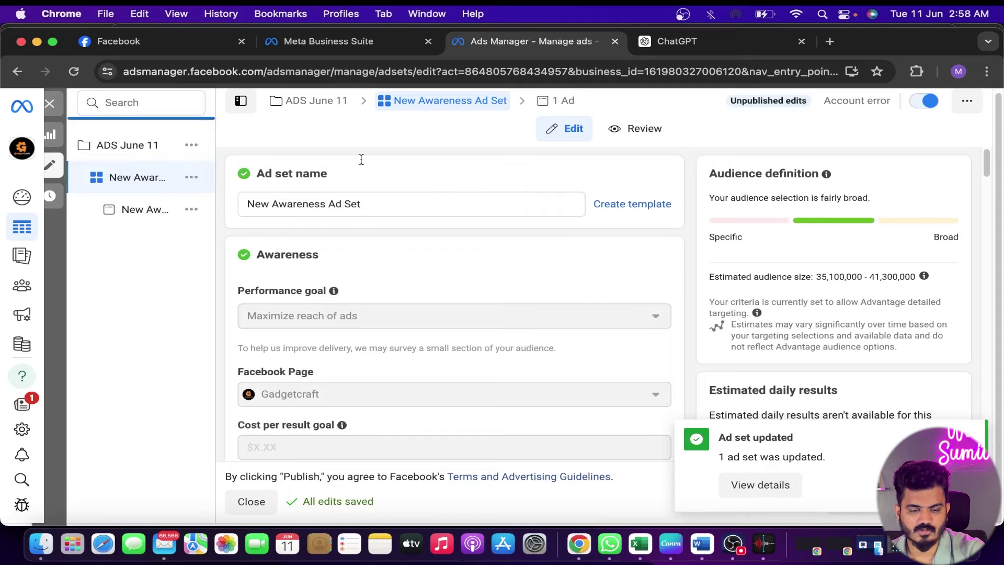
click(50, 103)
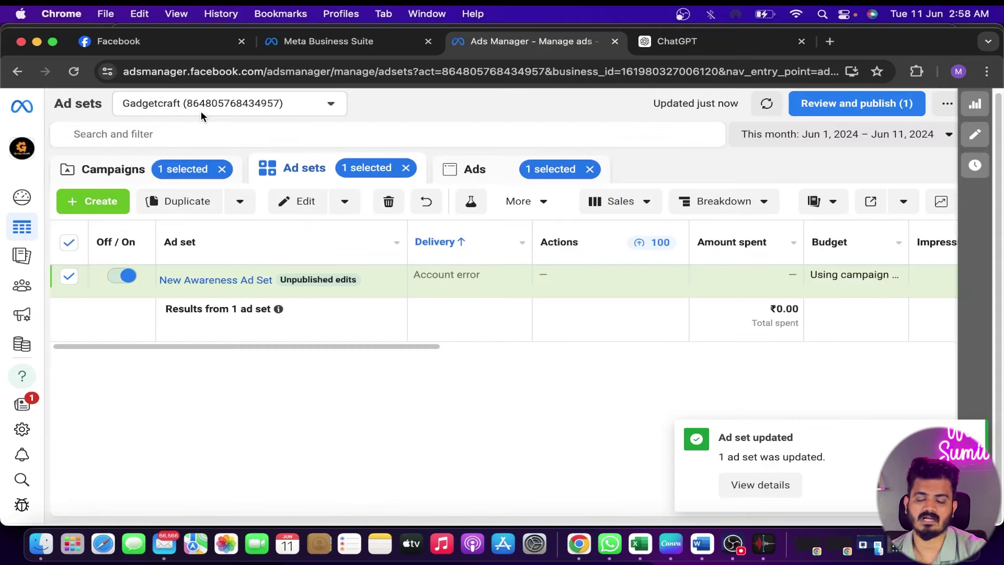